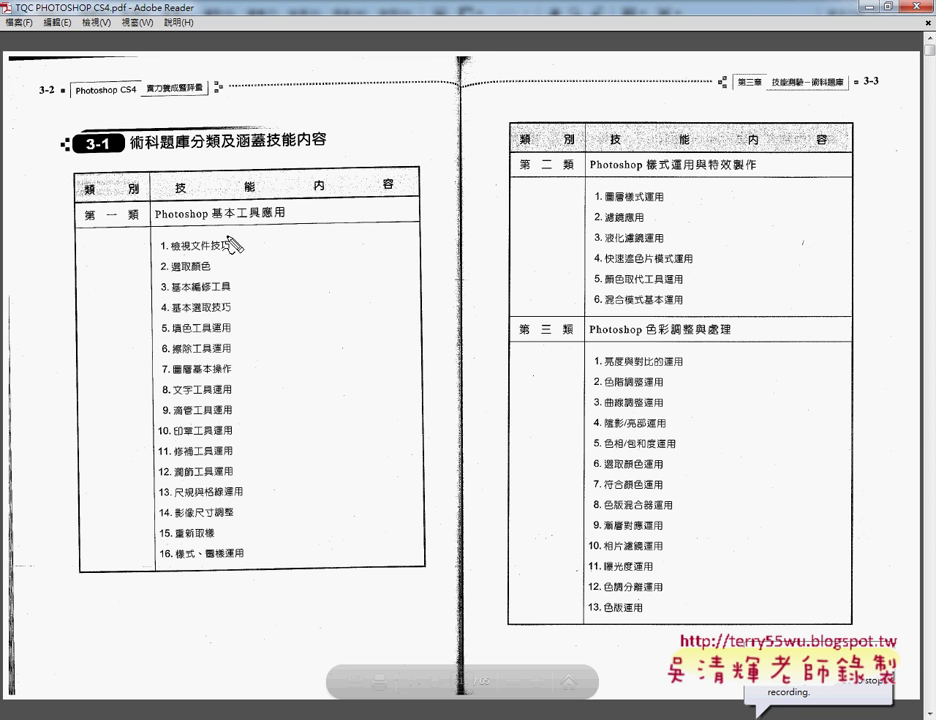
- Underline 基本工具, 檢視文件技巧 and 選取顏色 in red, and circle 選取 in item 4
drag(212, 220, 258, 219)
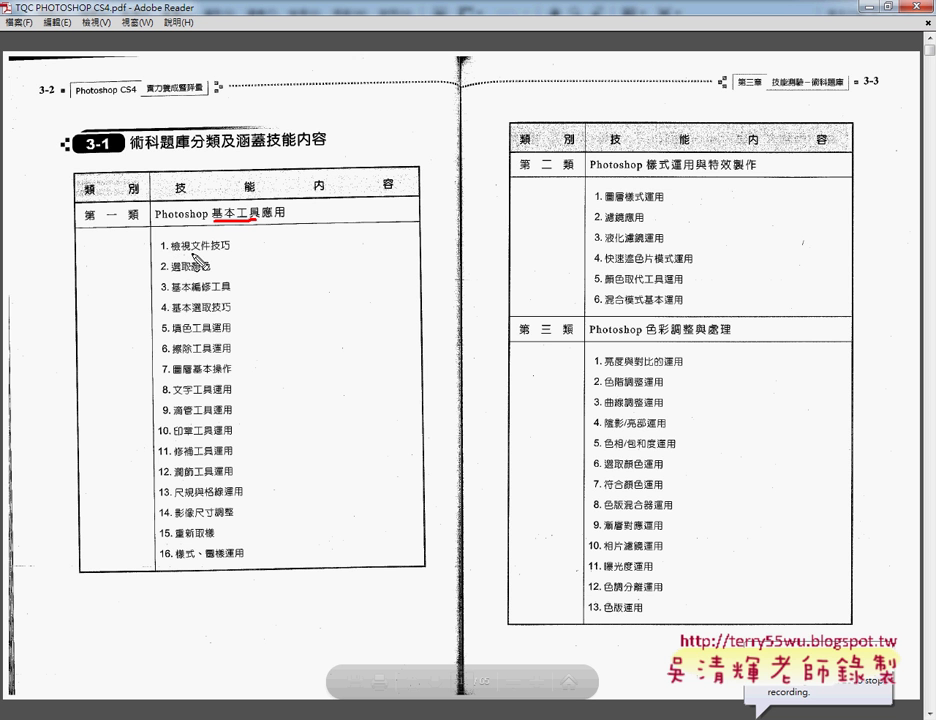
drag(171, 251, 228, 250)
drag(172, 271, 210, 271)
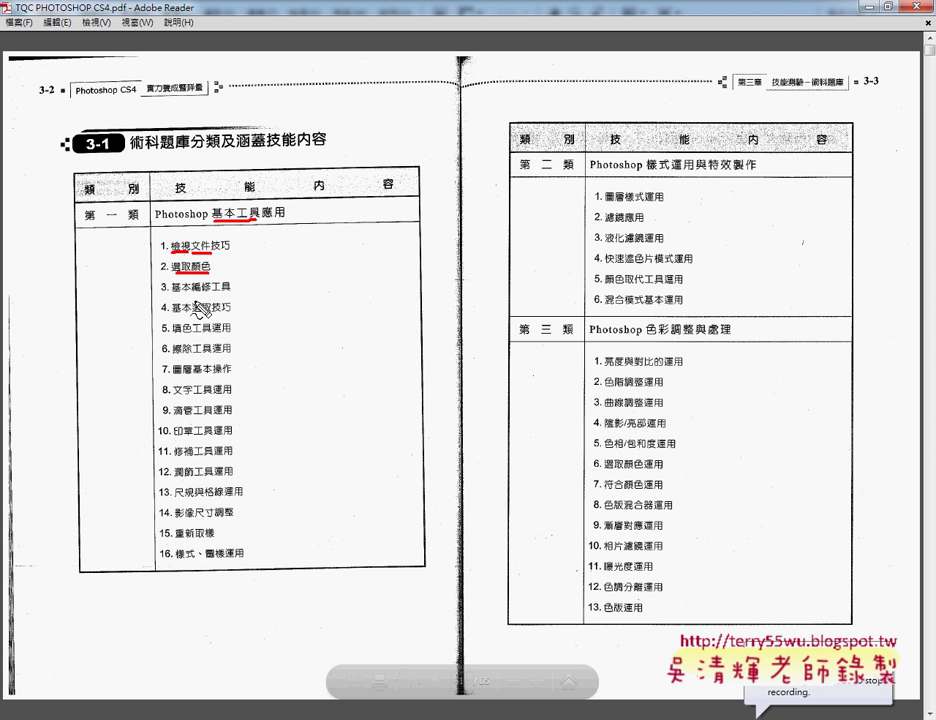
mouse_move(192, 315)
mouse_down()
mouse_move(234, 313)
mouse_move(205, 320)
mouse_up()
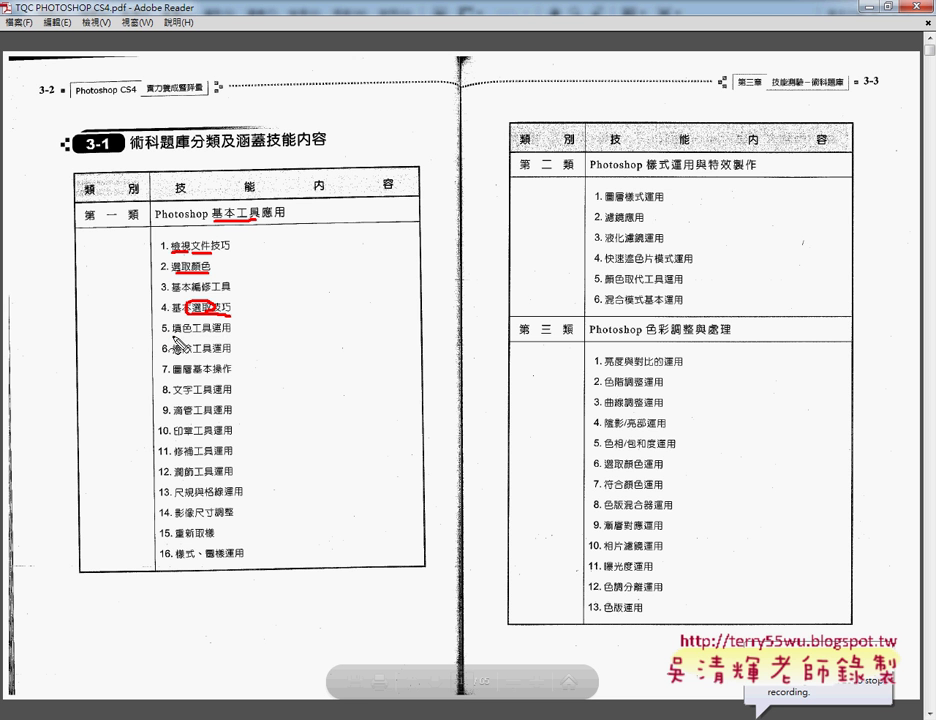
- Mark 填色, 圖層, 文字 and 樣式運用 in red, then clear all annotations
drag(172, 336, 201, 336)
drag(192, 362, 176, 368)
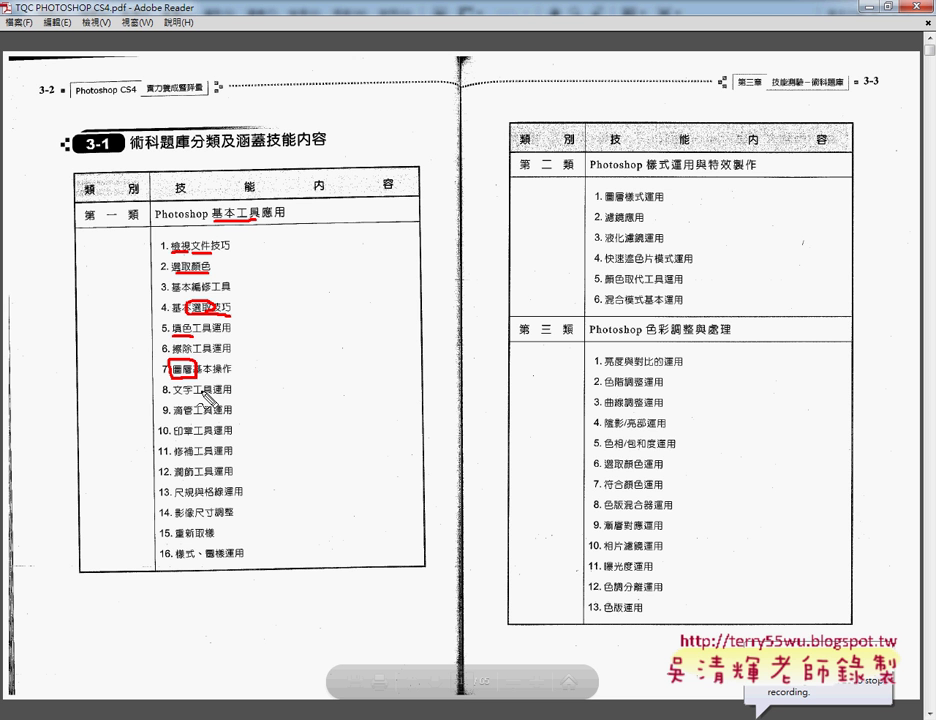
drag(172, 400, 191, 399)
drag(647, 173, 693, 172)
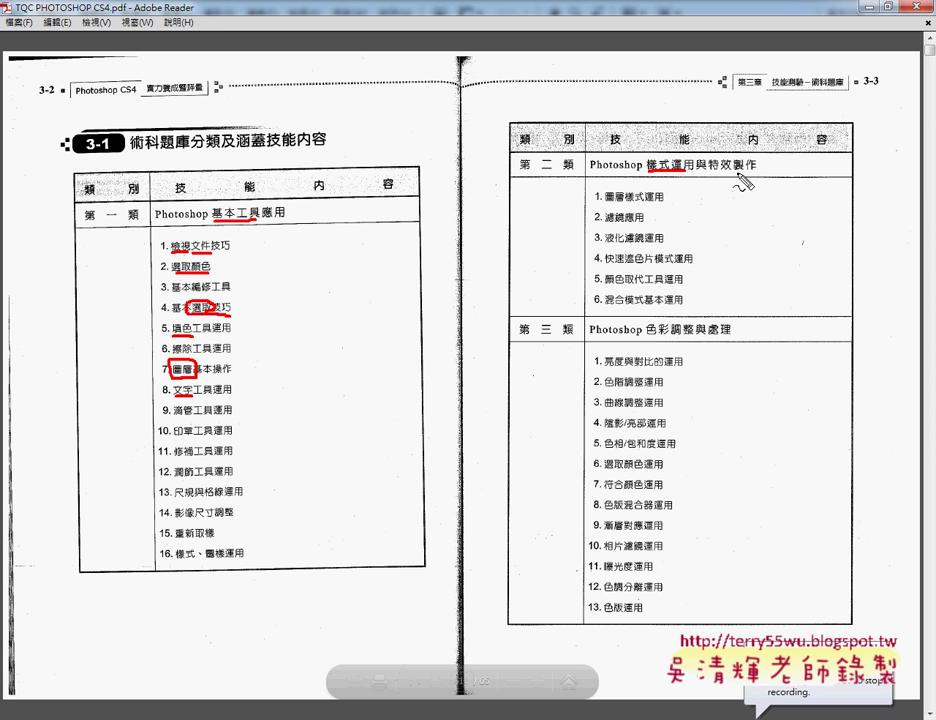
key(Escape)
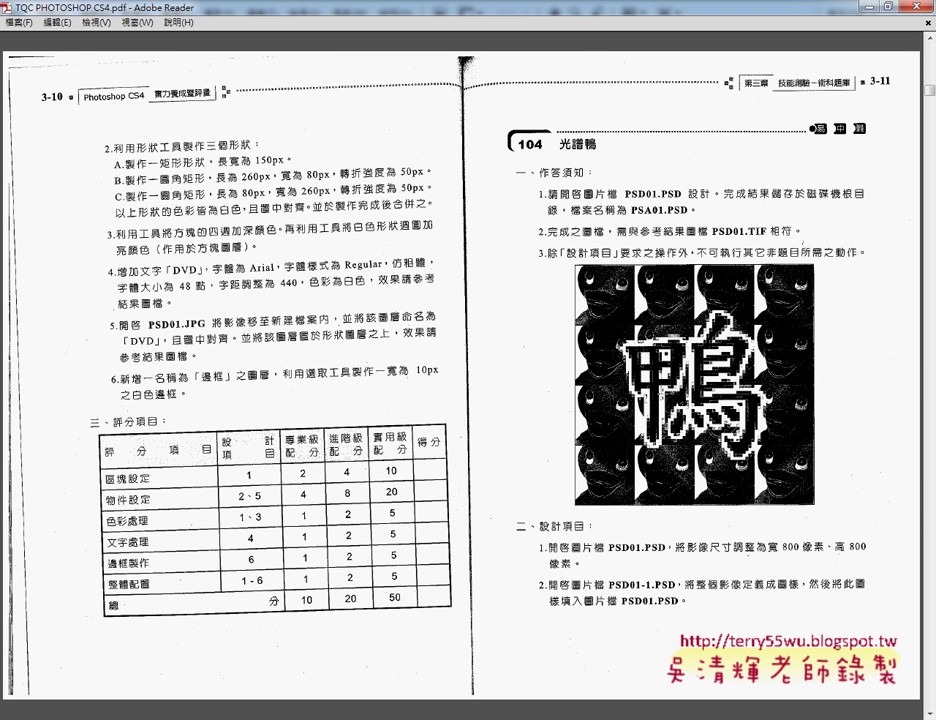
- Zoom into the exercise 104 pages and bring the folder 104 window forward
key(ctrl+equal)
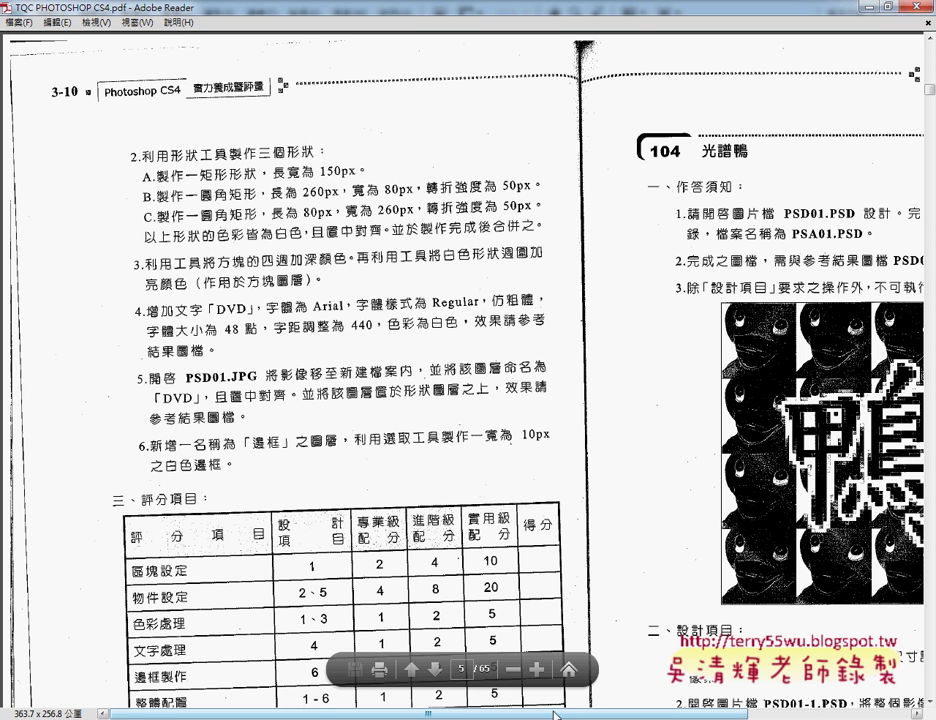
drag(430, 713, 770, 713)
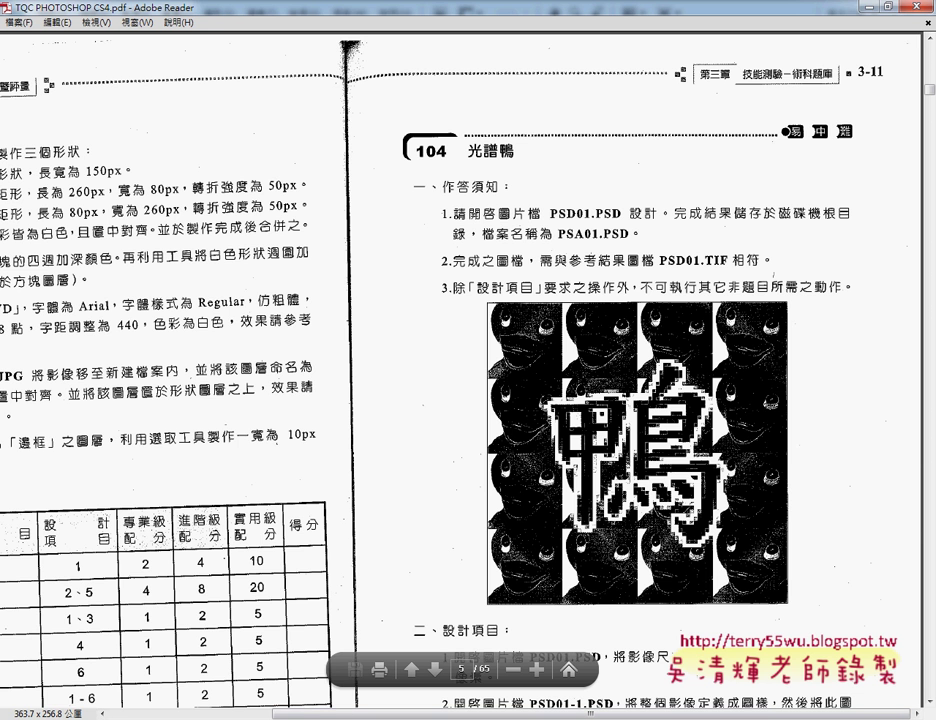
click(250, 645)
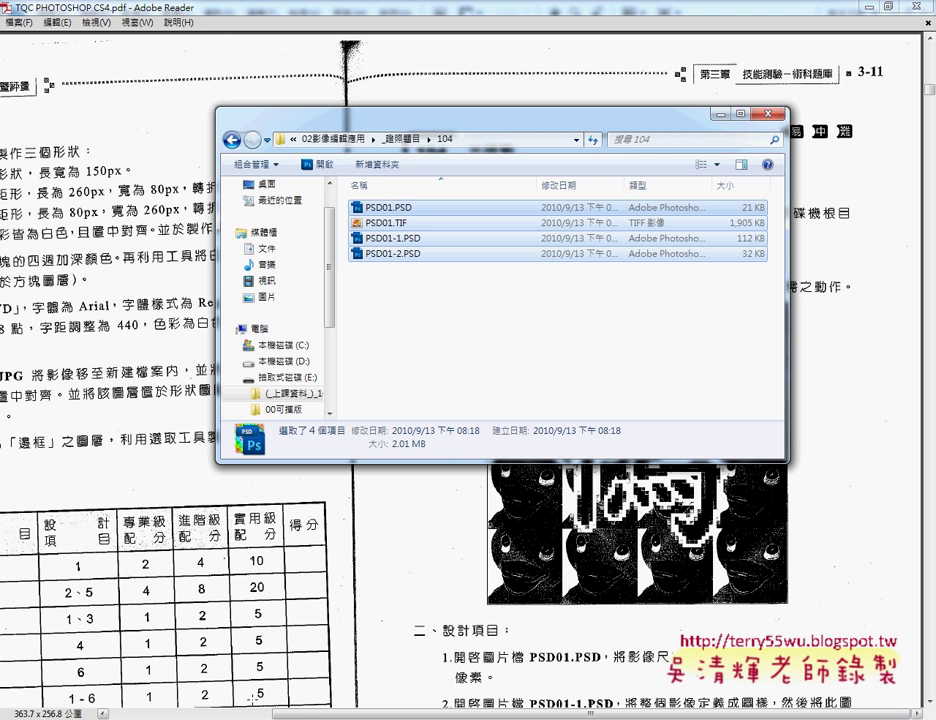
- Drag PSD01.PSD, PSD01.TIF, PSD01-1.PSD and PSD01-2.PSD from folder 104 into Photoshop
key(Return)
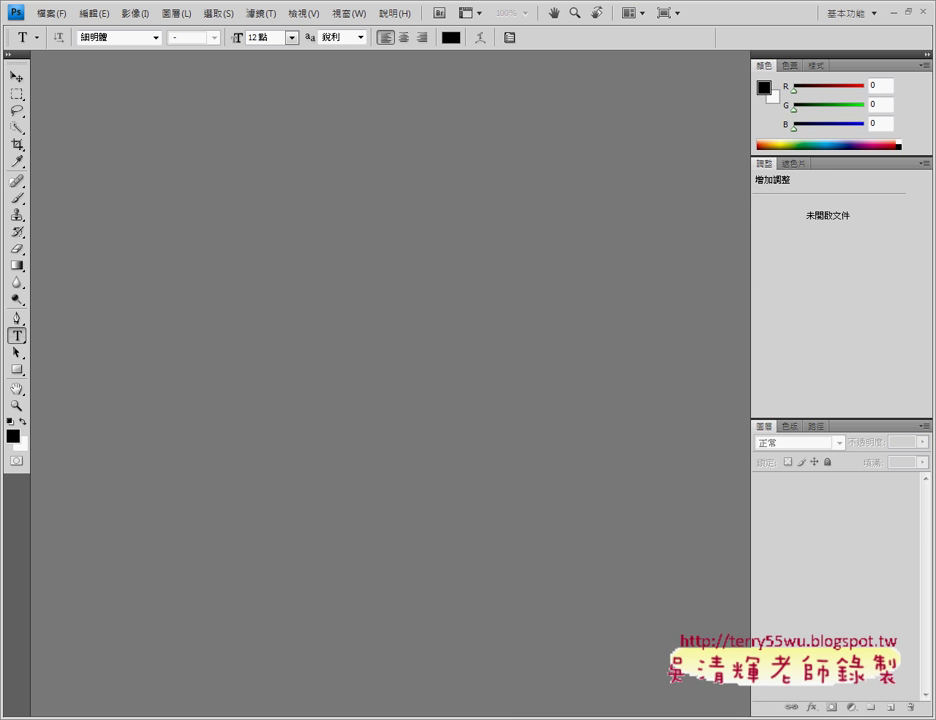
click(274, 672)
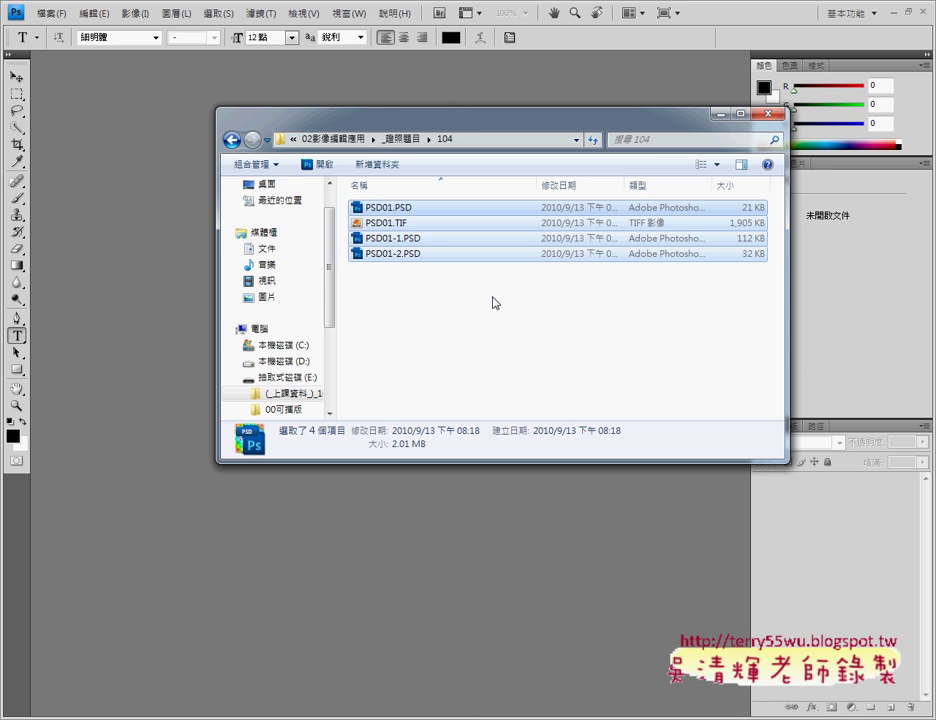
drag(424, 256, 132, 141)
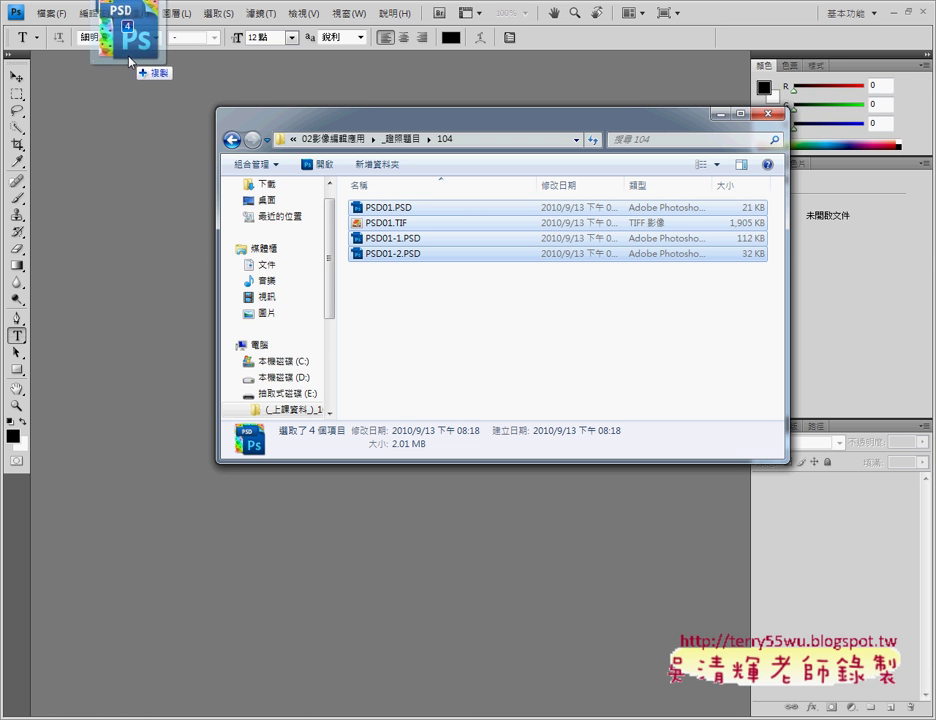
mouse_move(132, 141)
mouse_down()
mouse_move(128, 44)
mouse_move(118, 148)
mouse_up()
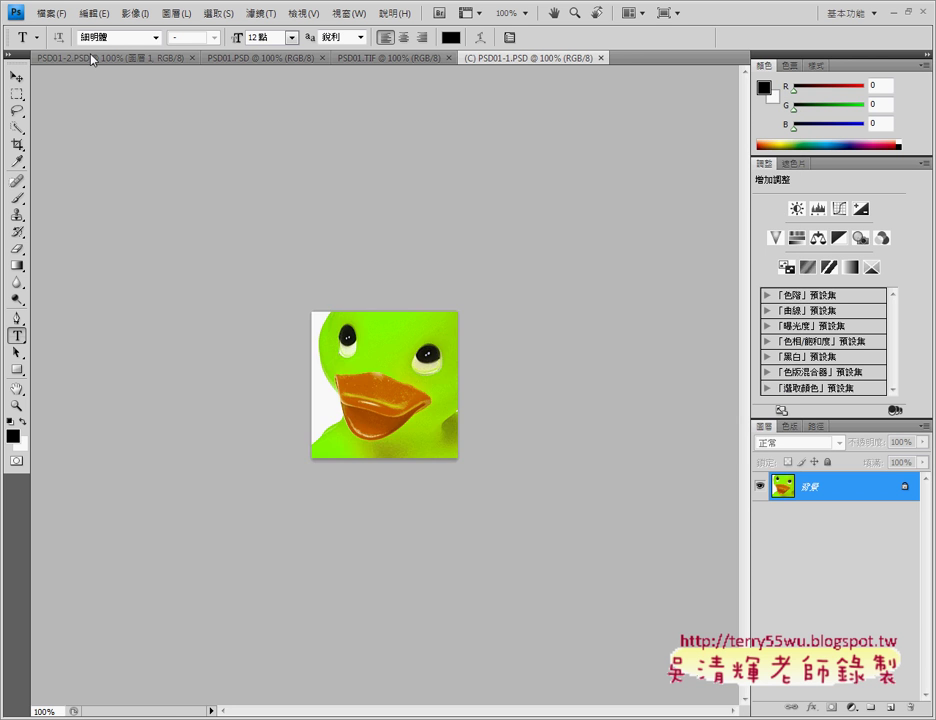
- Review each opened document, move the PSD01.TIF tab to the end, and return to PSD01.PSD
click(95, 58)
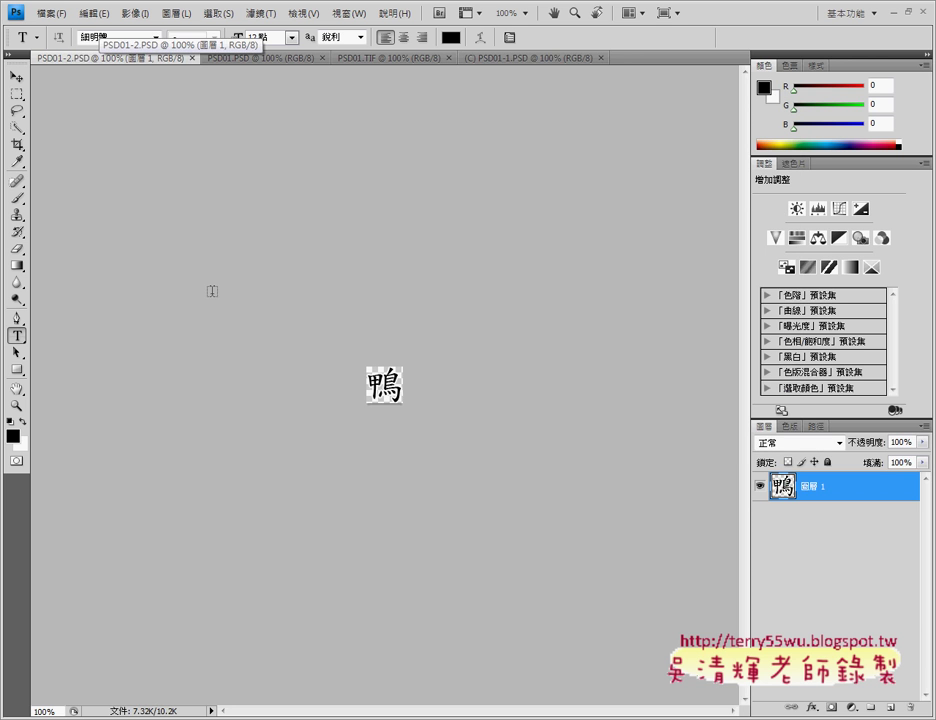
click(262, 58)
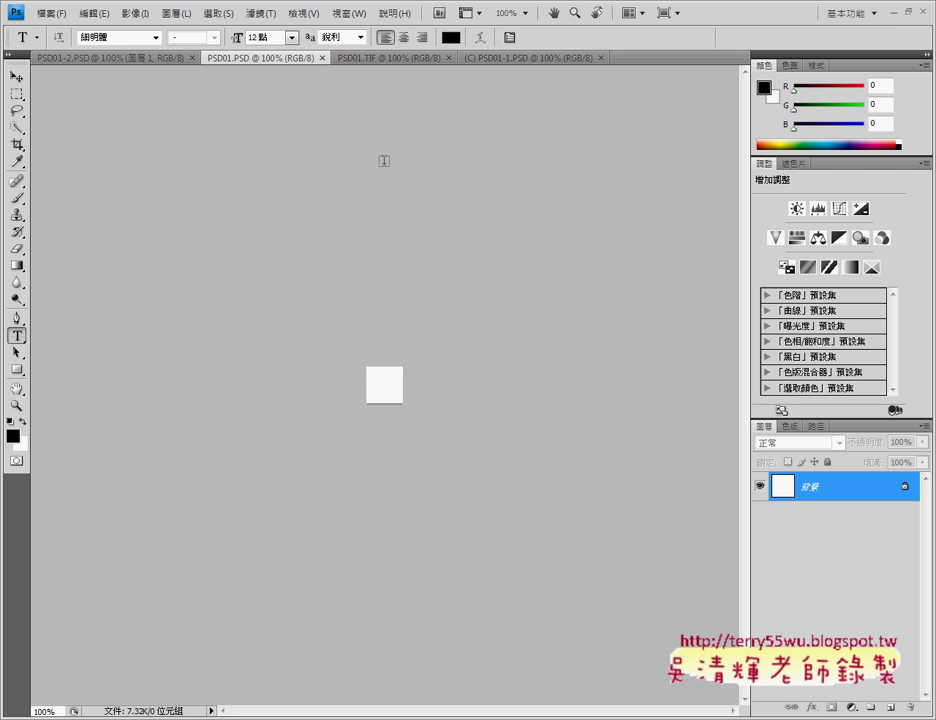
click(380, 60)
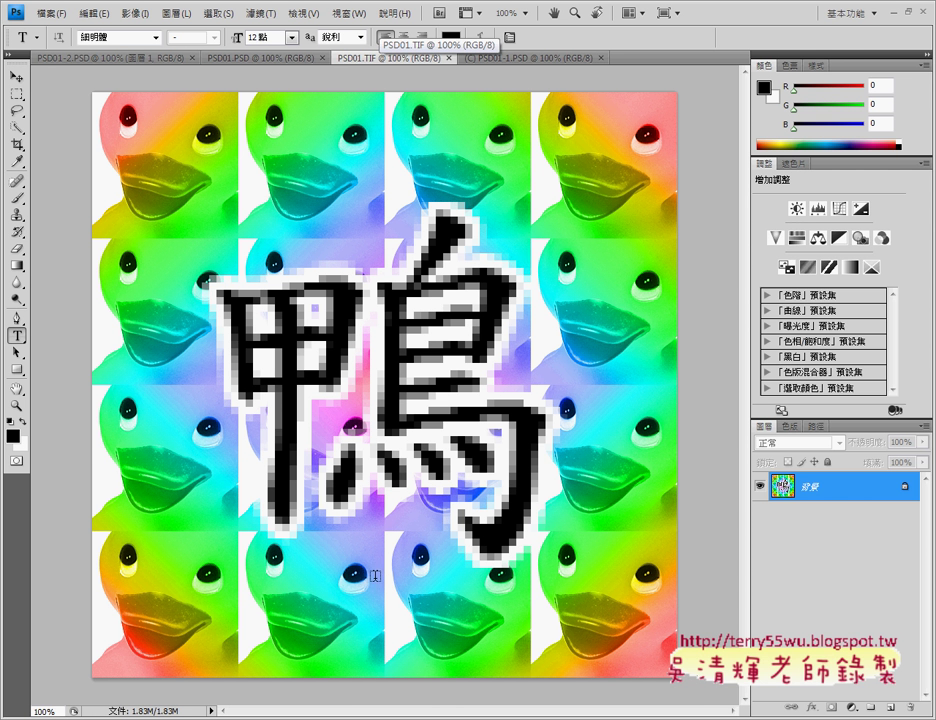
drag(366, 60, 428, 60)
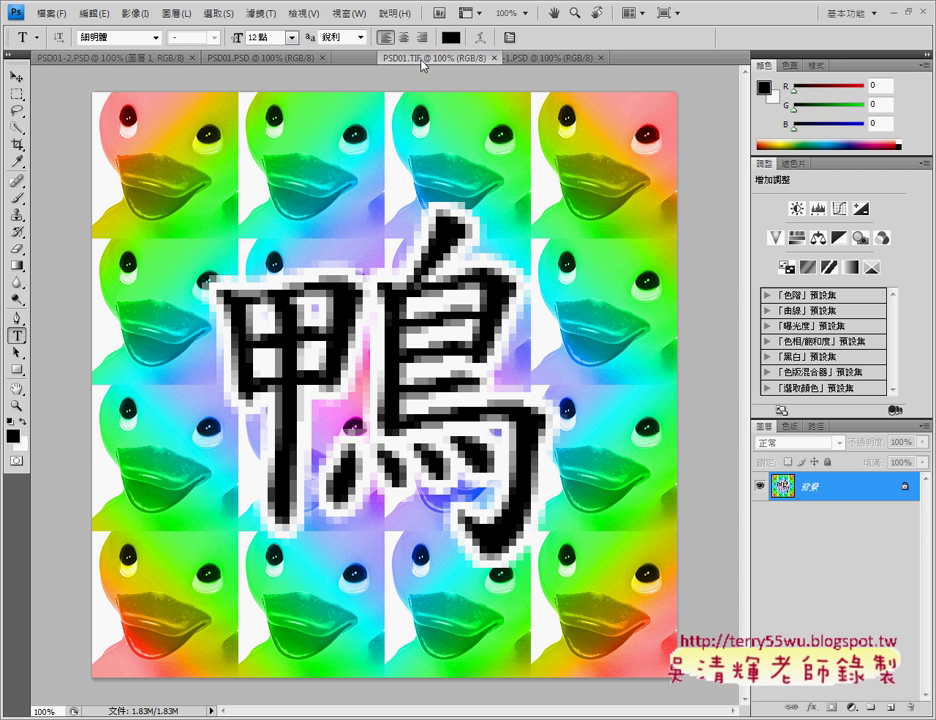
click(427, 60)
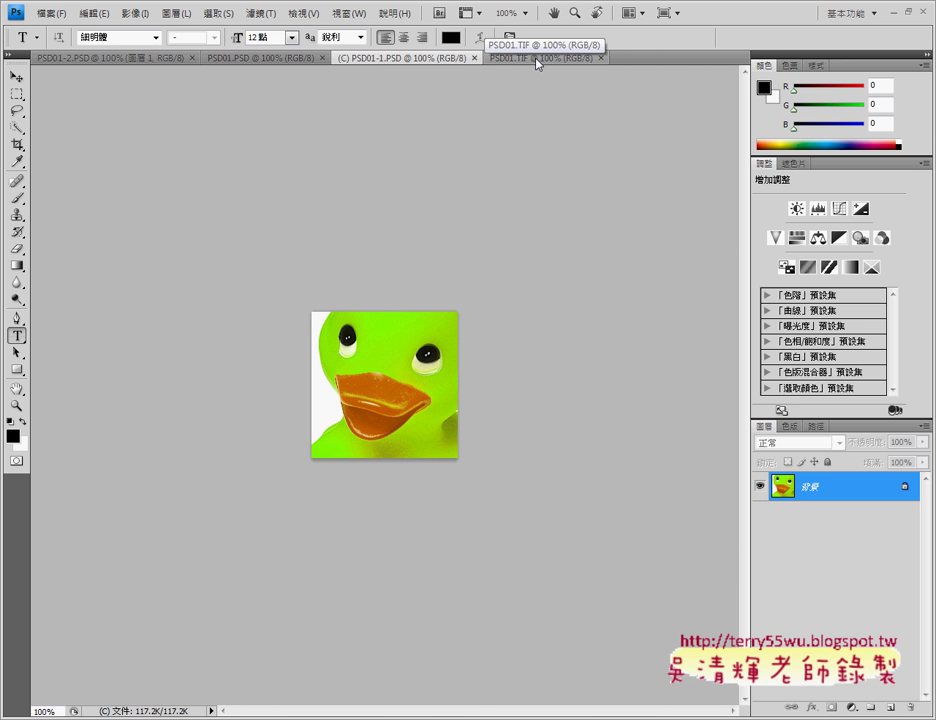
click(242, 58)
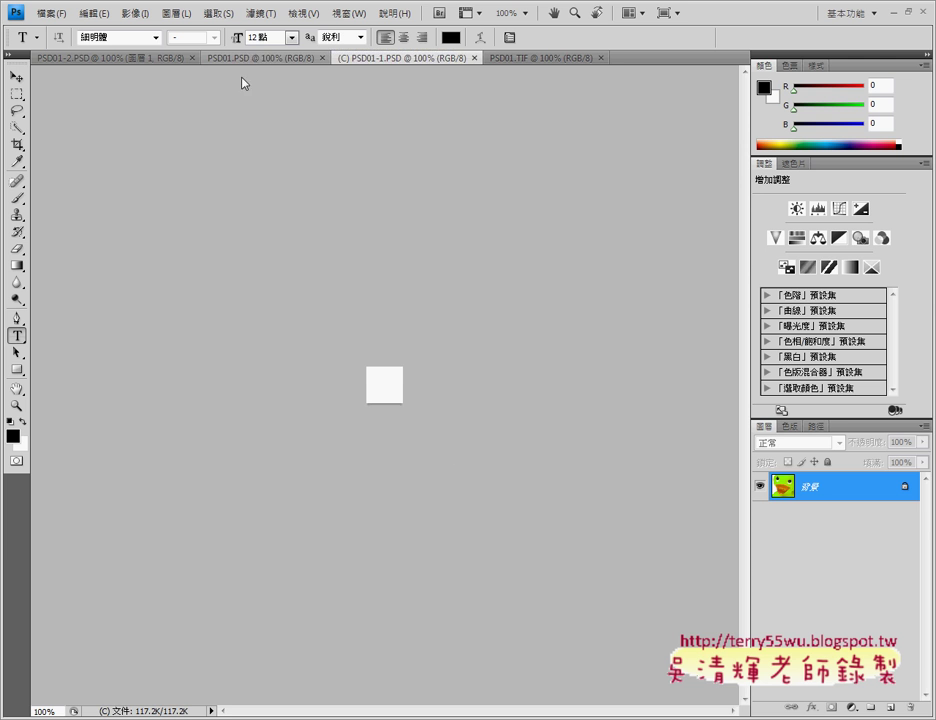
click(212, 711)
mouse_move(272, 706)
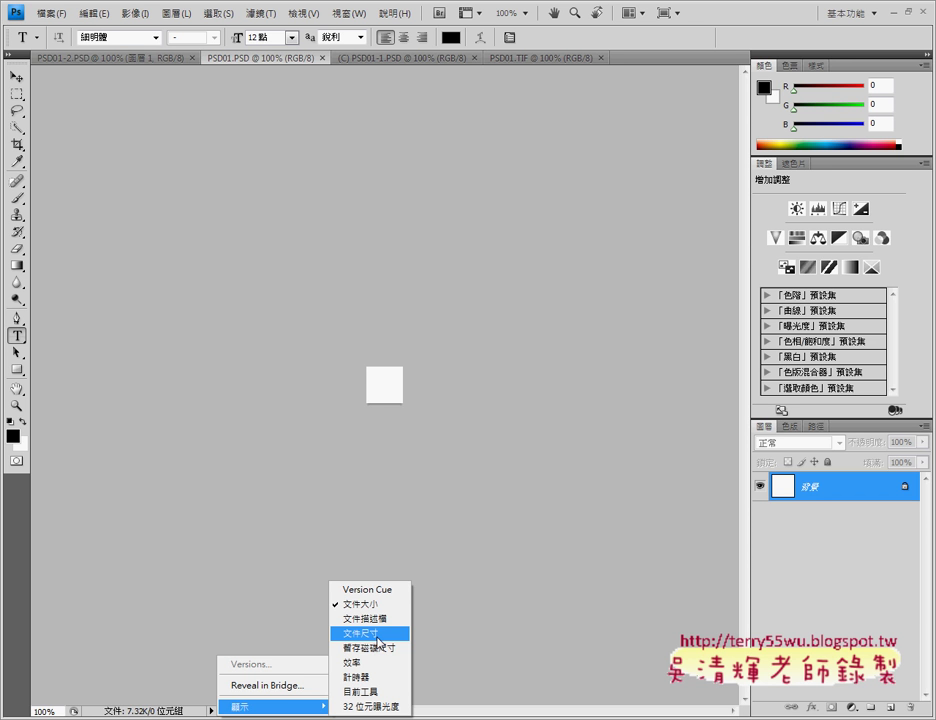
- Show PSD01.PSD's 1.76 × 1.76 cm document dimensions in the status bar
click(377, 636)
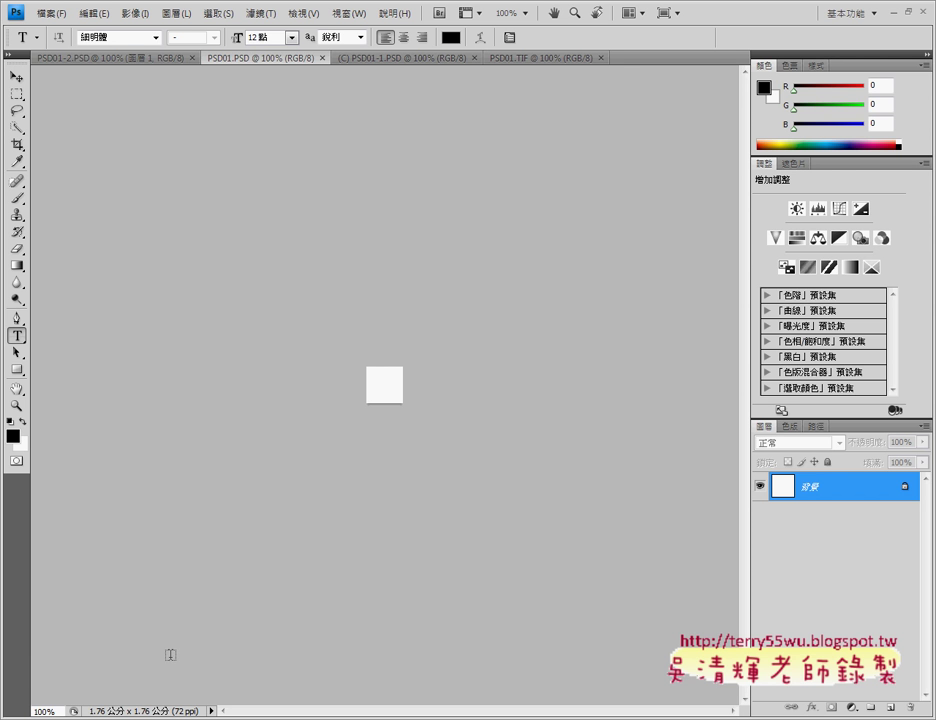
click(97, 20)
mouse_move(160, 536)
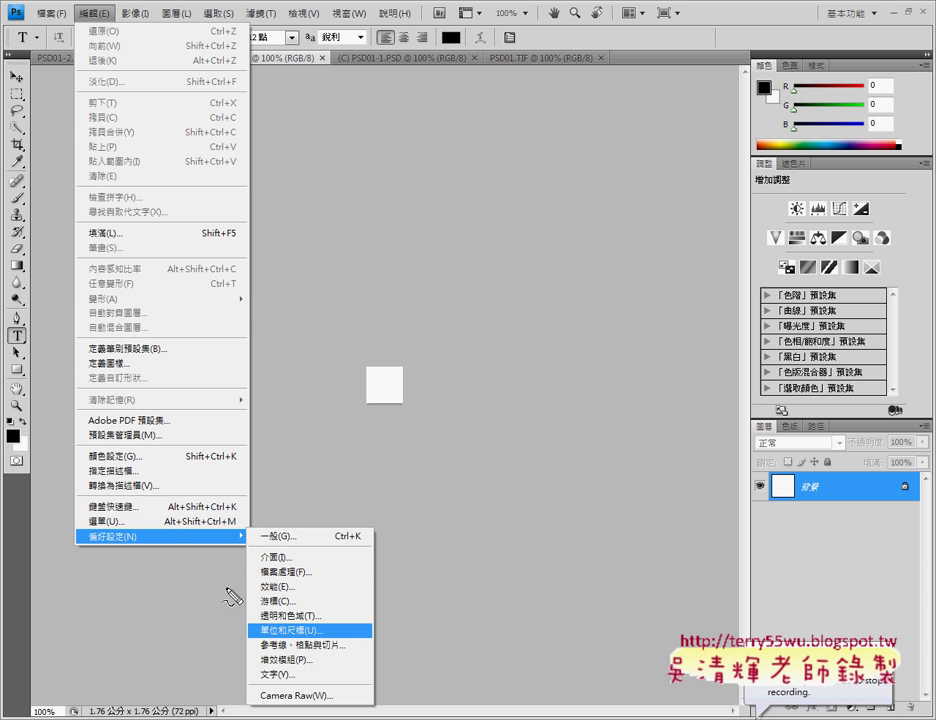
- Circle the route to Units & Rulers preferences in red, then dismiss the marks
drag(90, 528, 140, 535)
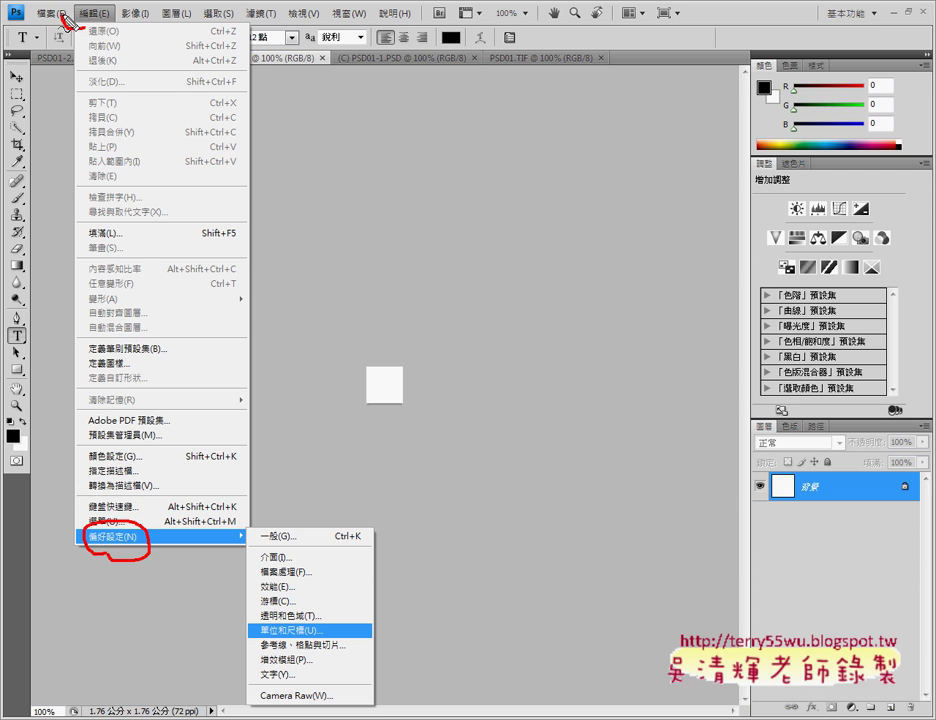
drag(63, 16, 80, 27)
drag(280, 622, 268, 645)
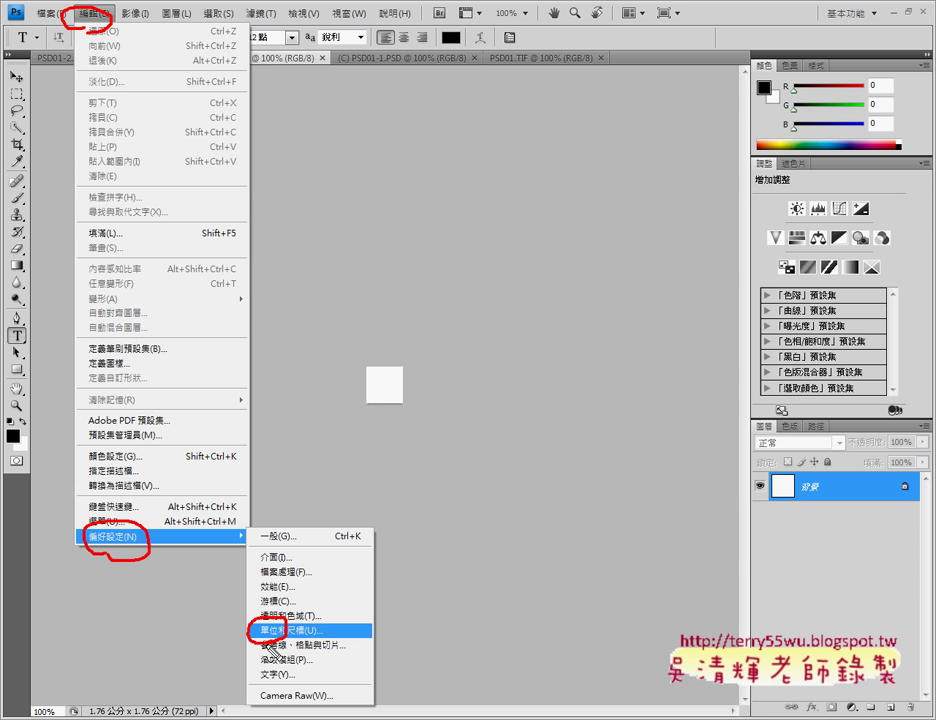
click(262, 632)
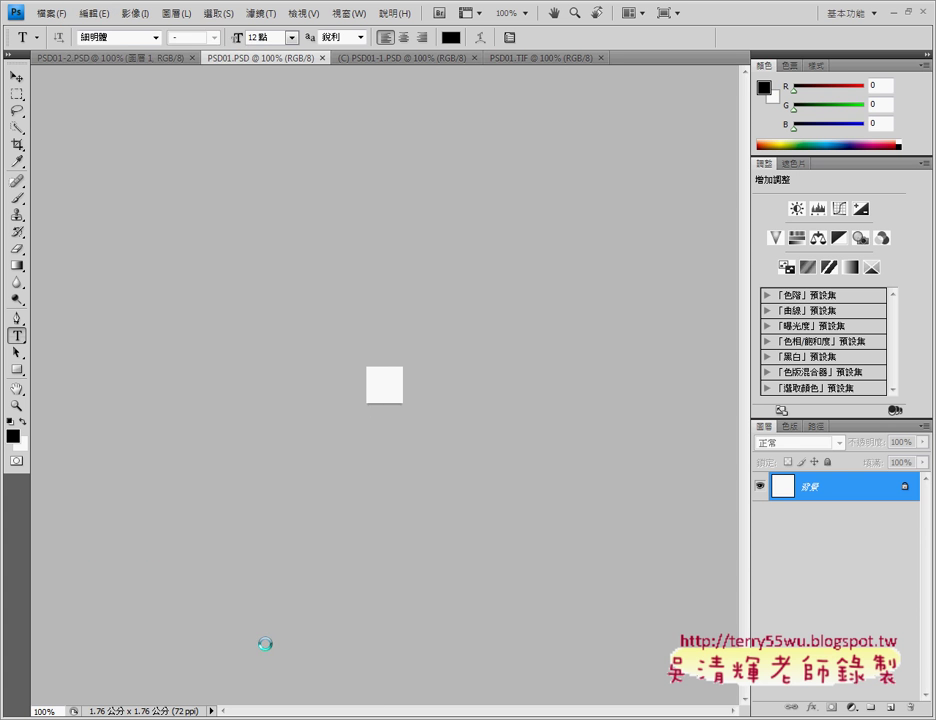
- Set the ruler units to 像素 (pixels) in Units & Rulers preferences
click(84, 14)
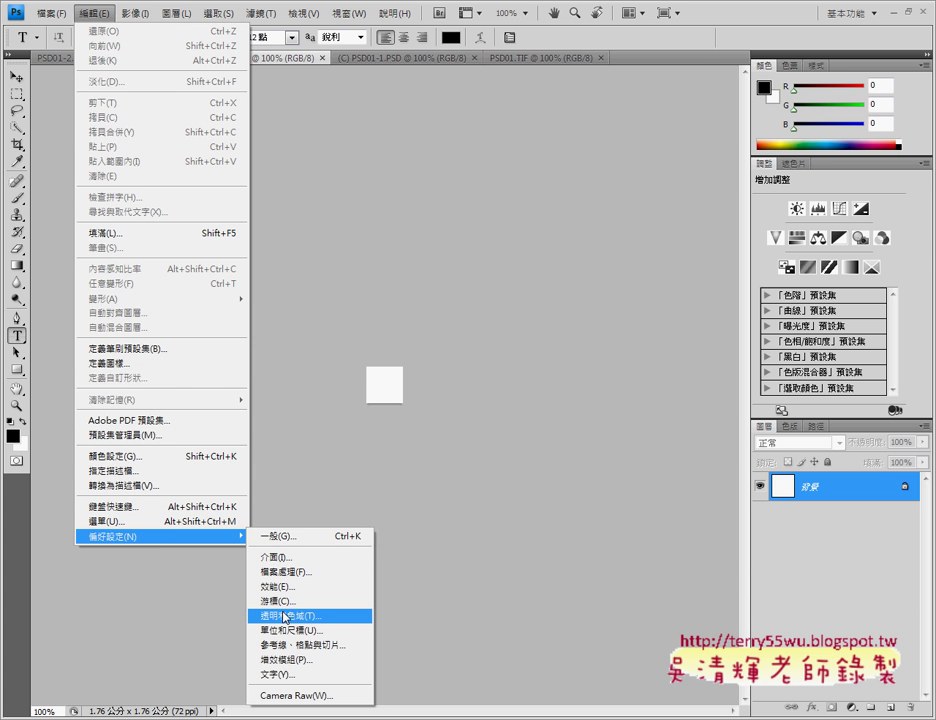
click(290, 632)
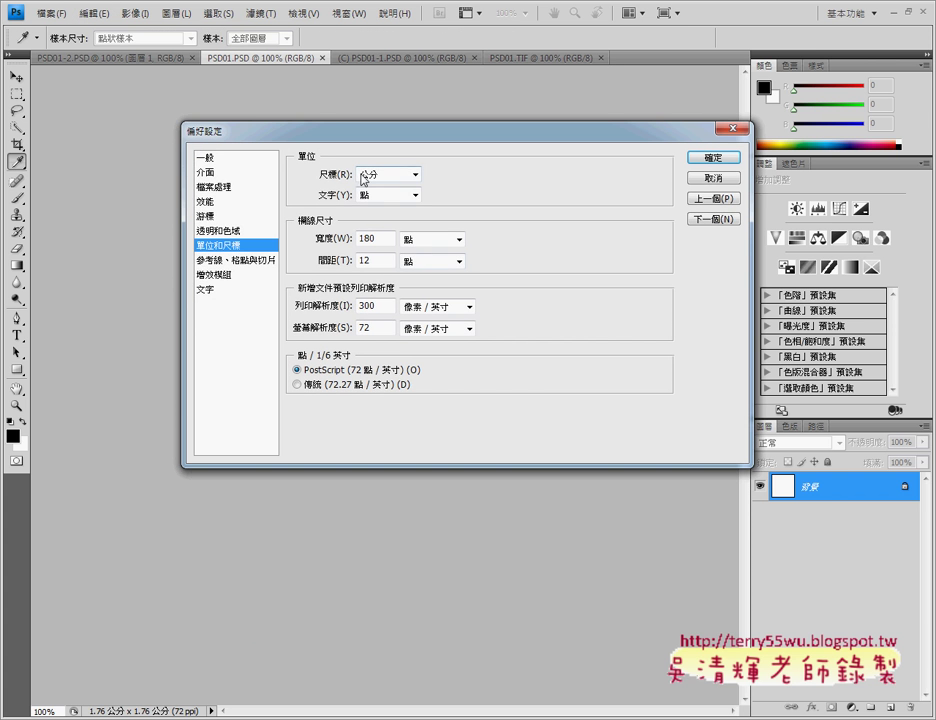
click(390, 176)
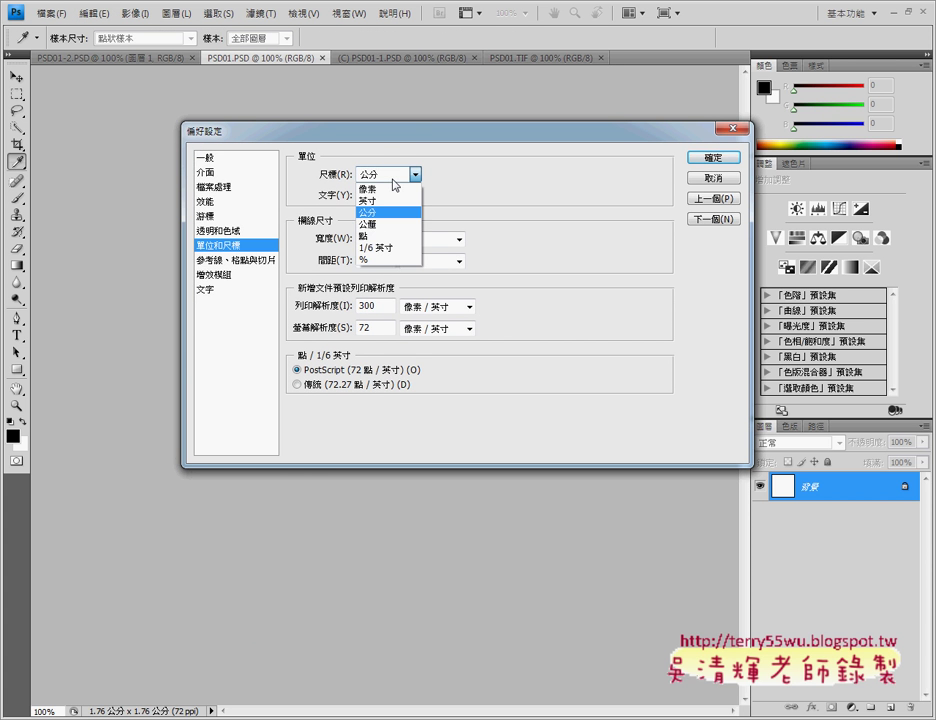
click(394, 194)
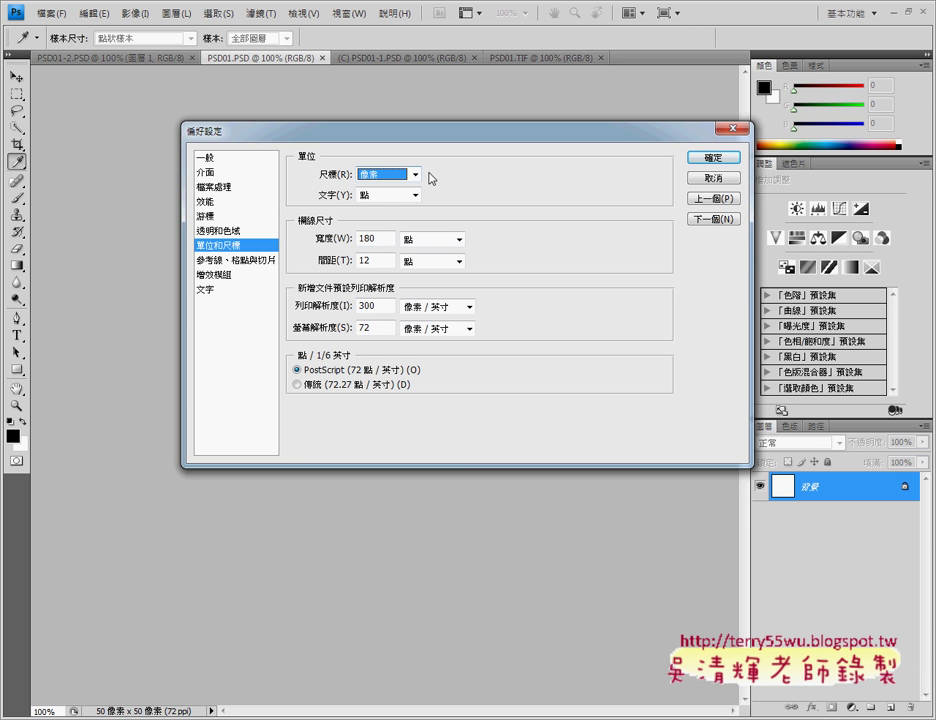
click(721, 160)
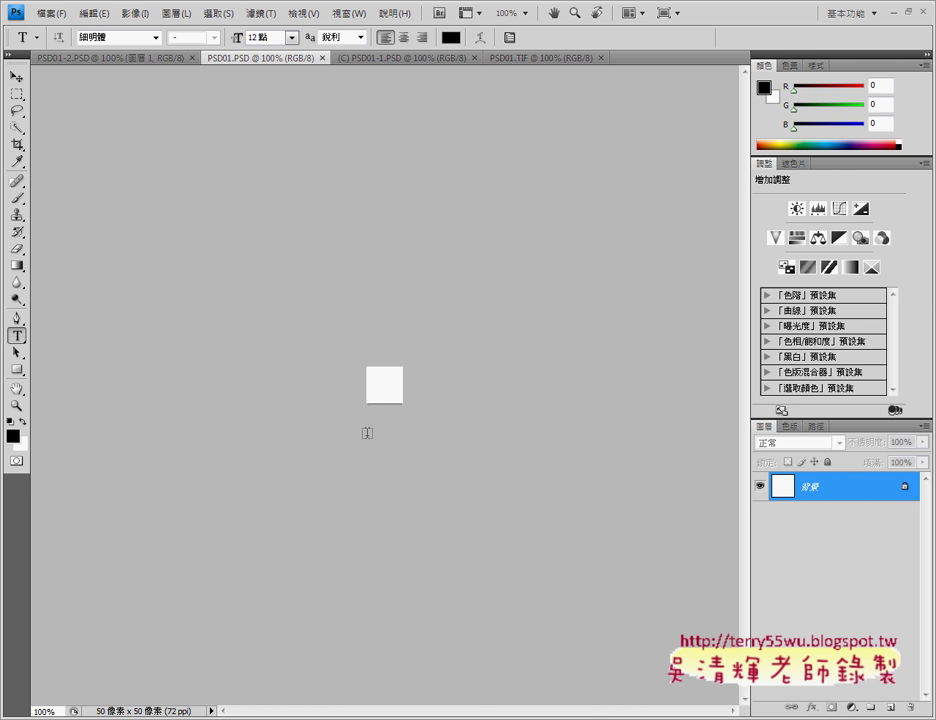
- Scroll to exercise 104 and mark PSD01.PSD and its required 800 × 800 size
key(alt+Tab)
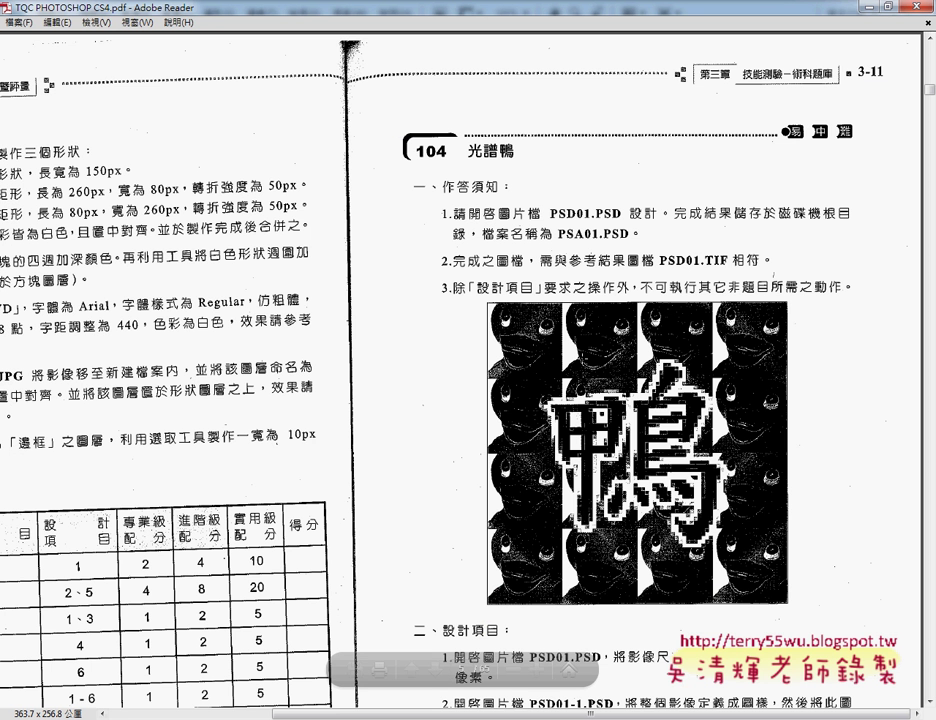
scroll(466, 180, down, 3)
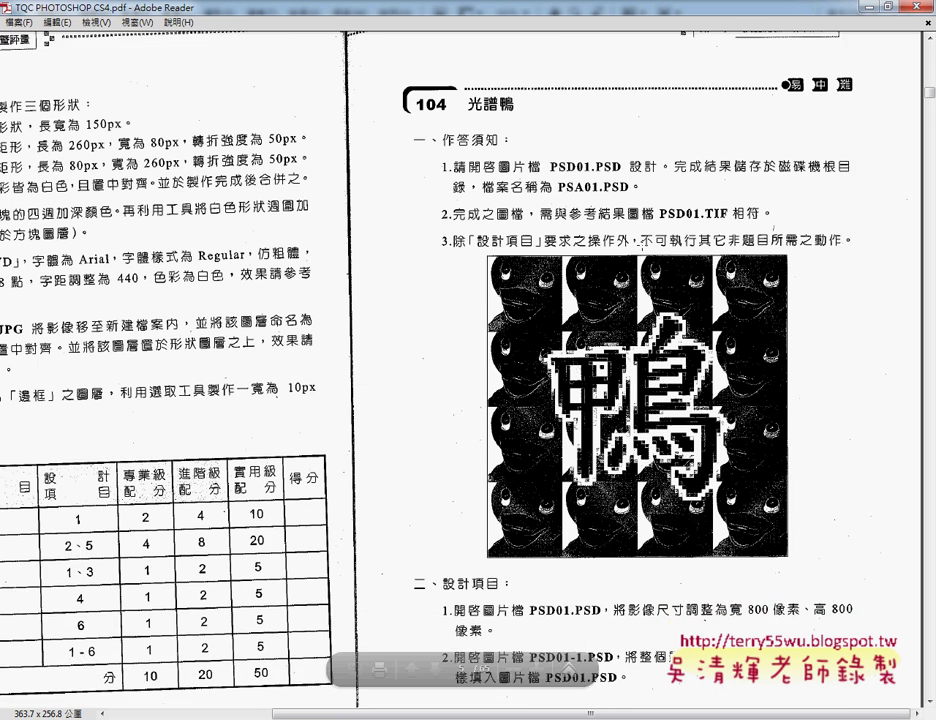
scroll(466, 300, down, 1)
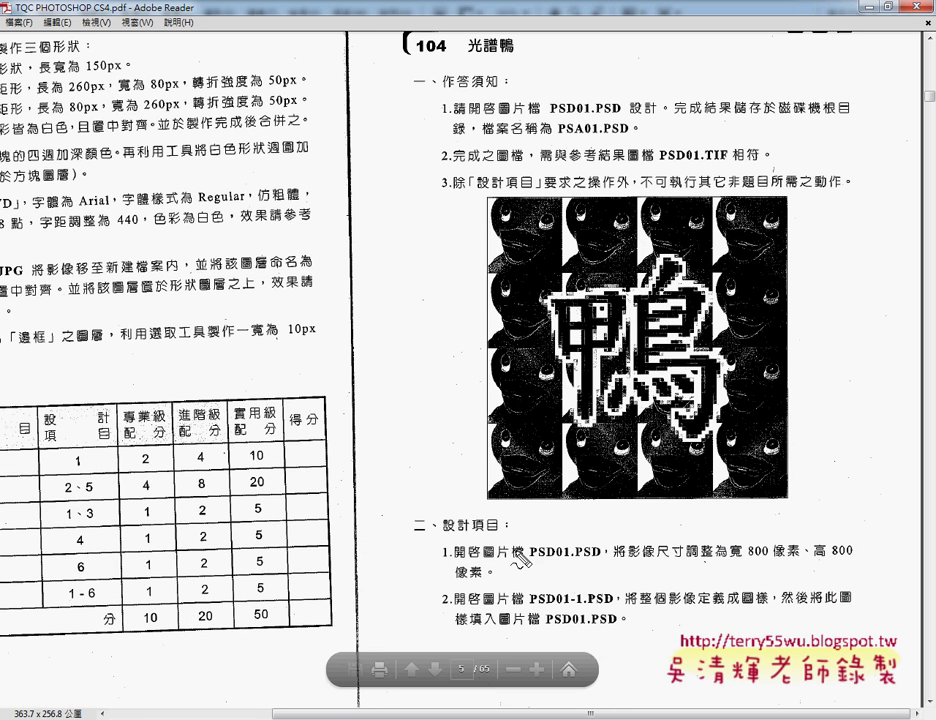
drag(527, 560, 603, 562)
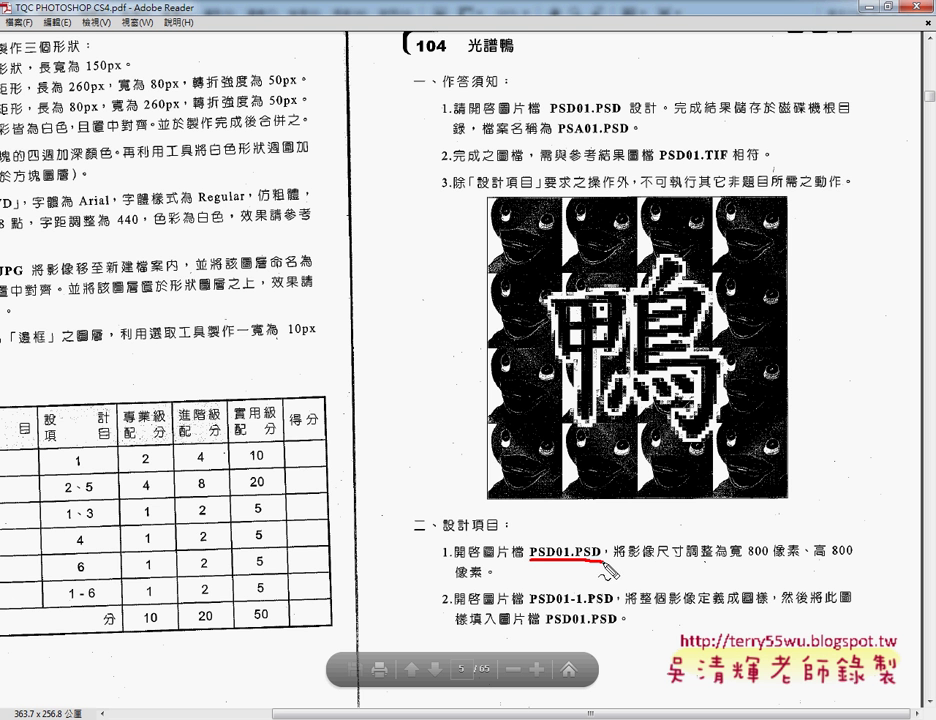
drag(743, 561, 864, 566)
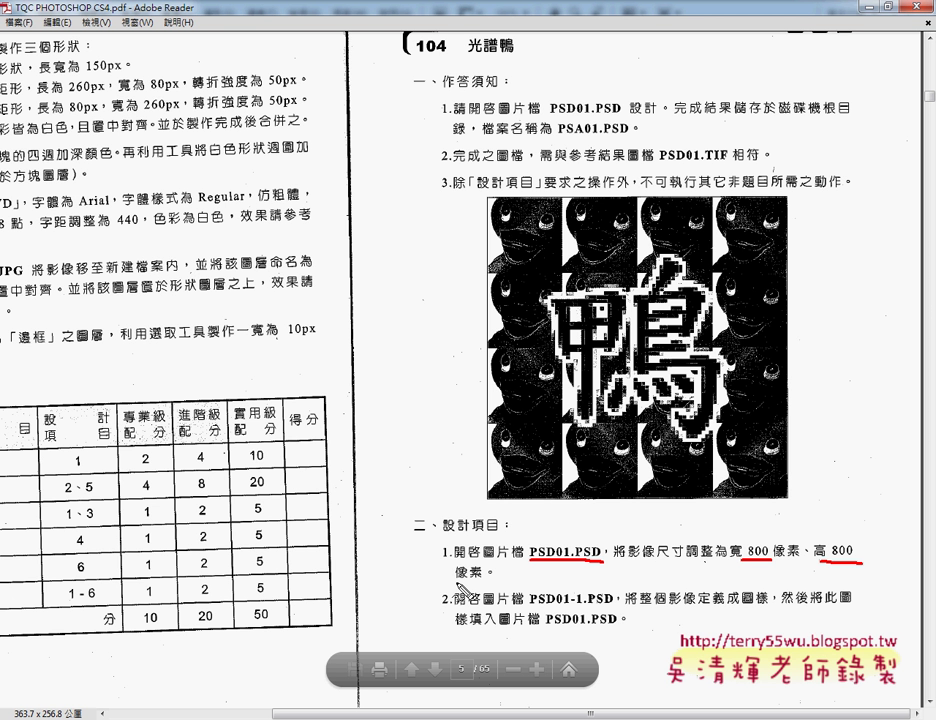
- Box 影像尺寸 with an arrow, mark PSD01-1.PSD, then undo and clear the marks
drag(627, 564, 687, 564)
drag(628, 535, 688, 565)
drag(689, 505, 665, 531)
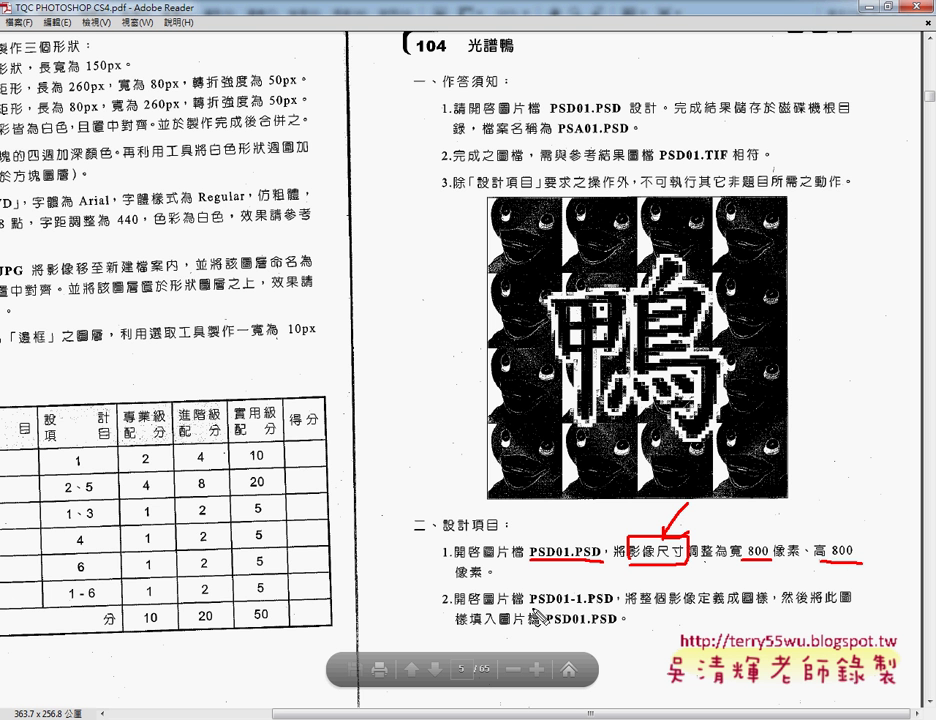
mouse_move(531, 604)
mouse_down()
mouse_move(587, 607)
mouse_move(600, 590)
mouse_move(545, 590)
mouse_move(528, 600)
mouse_move(648, 612)
mouse_up()
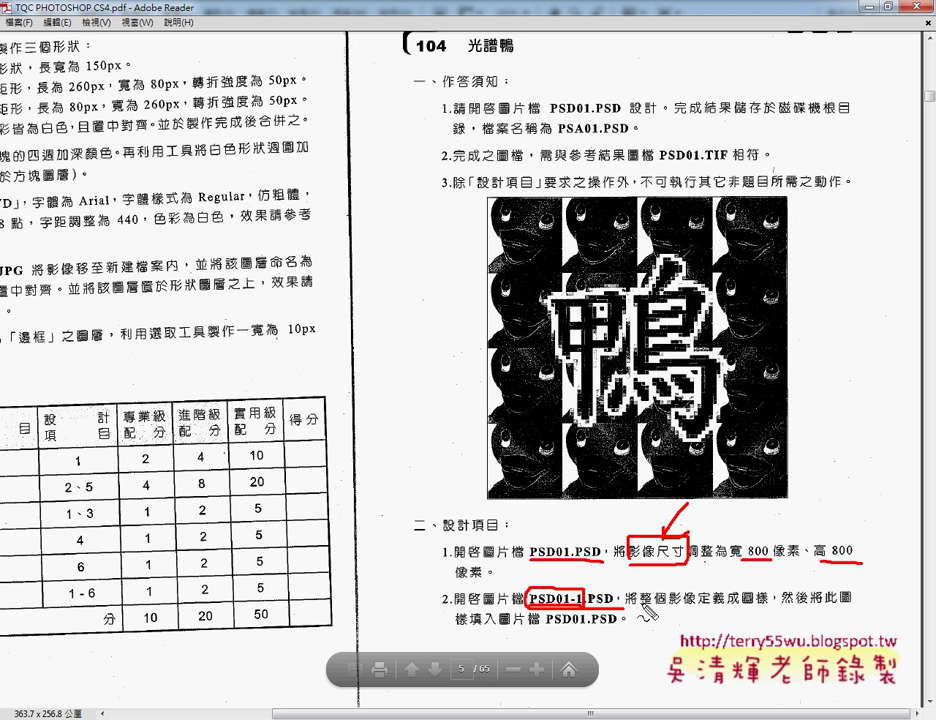
key(ctrl+z)
key(Escape)
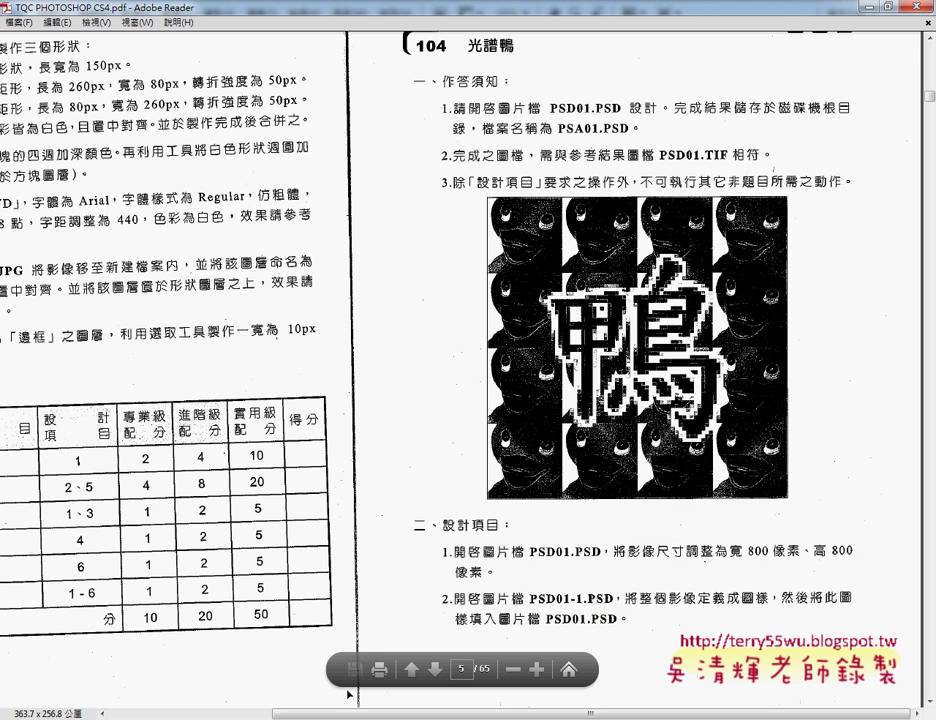
- Check PSD01.TIF's 800 × 800 pixel dimensions in the status bar, then return to the PDF
click(250, 640)
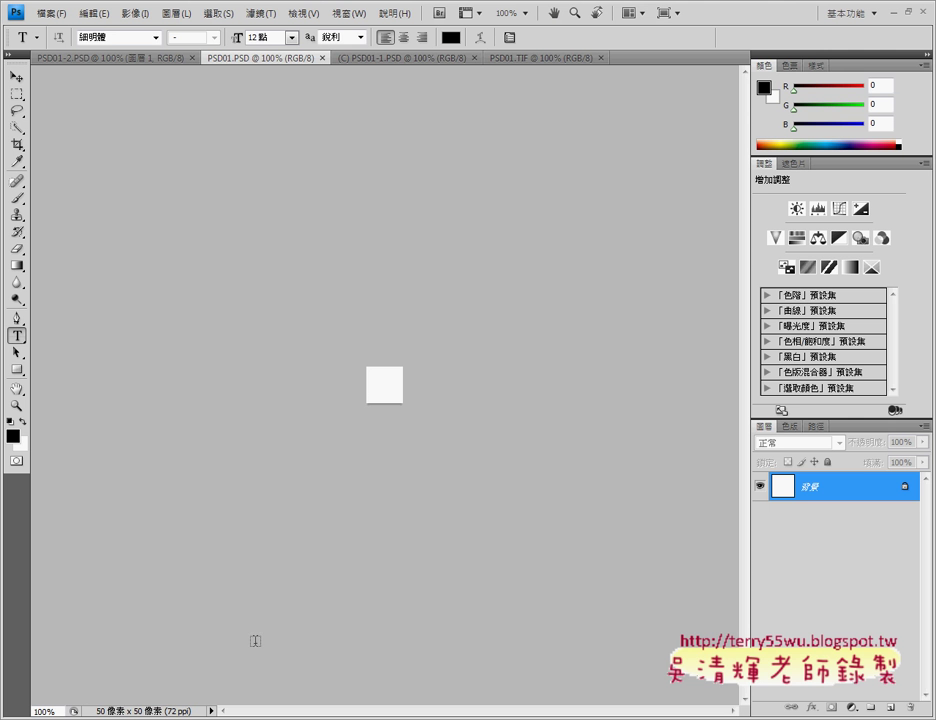
click(541, 58)
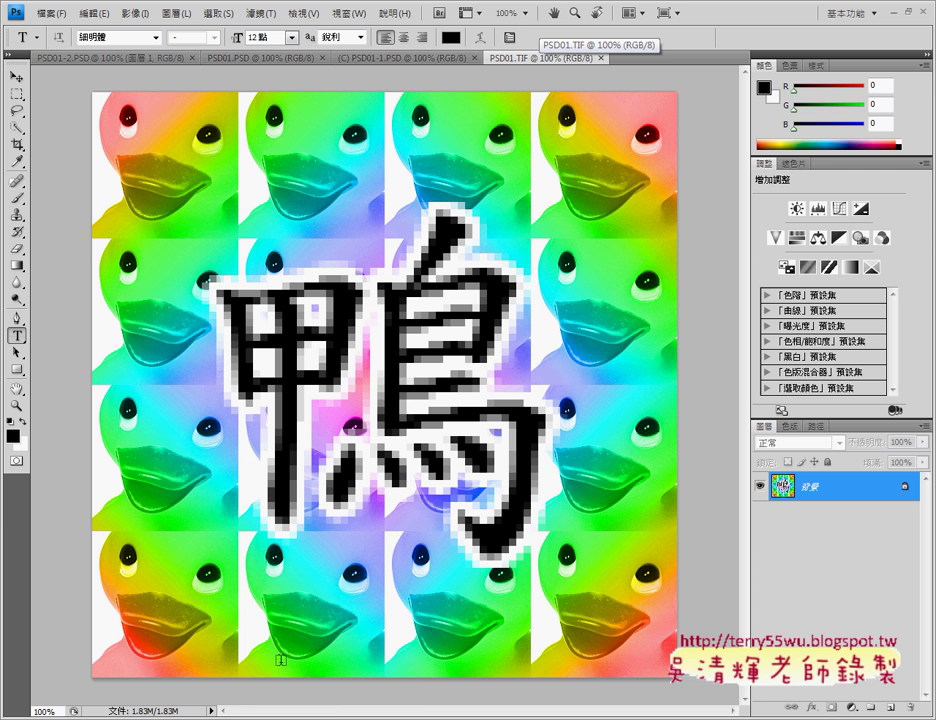
click(211, 711)
mouse_move(270, 707)
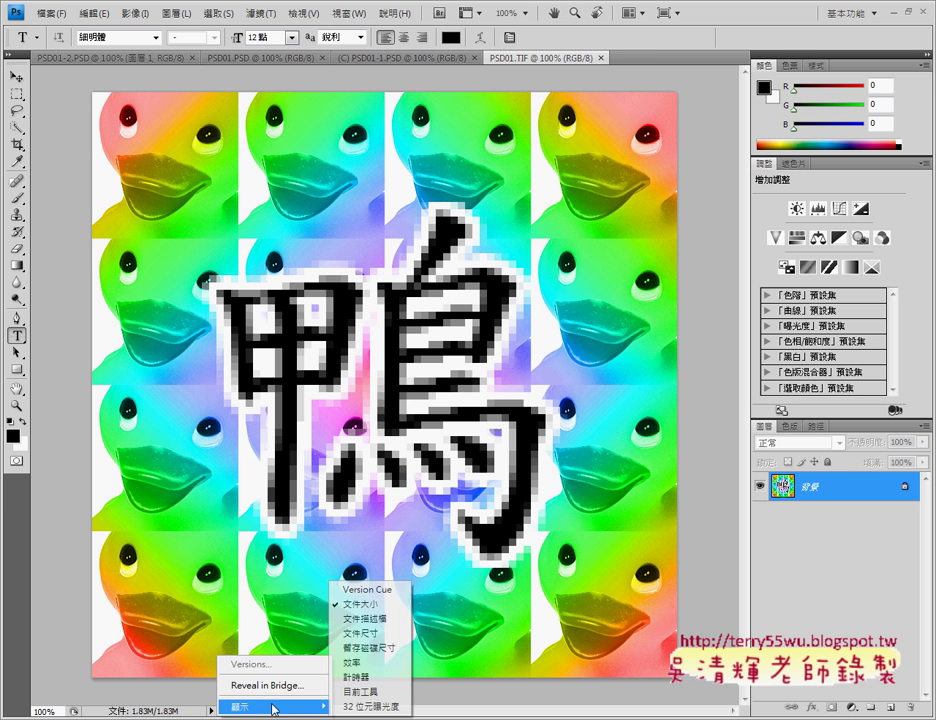
click(381, 634)
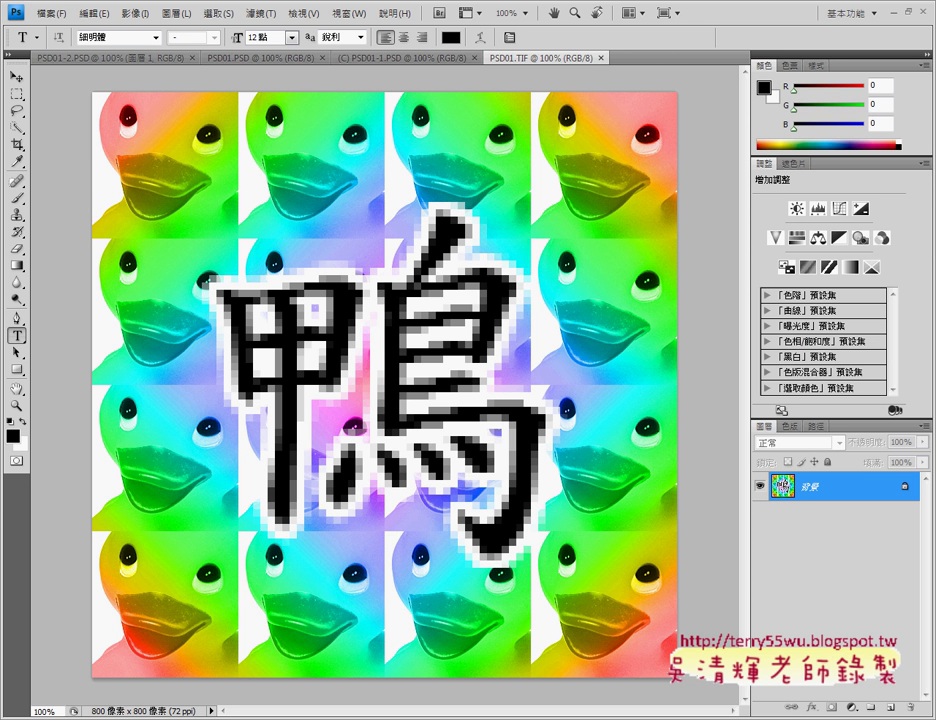
key(alt+Tab)
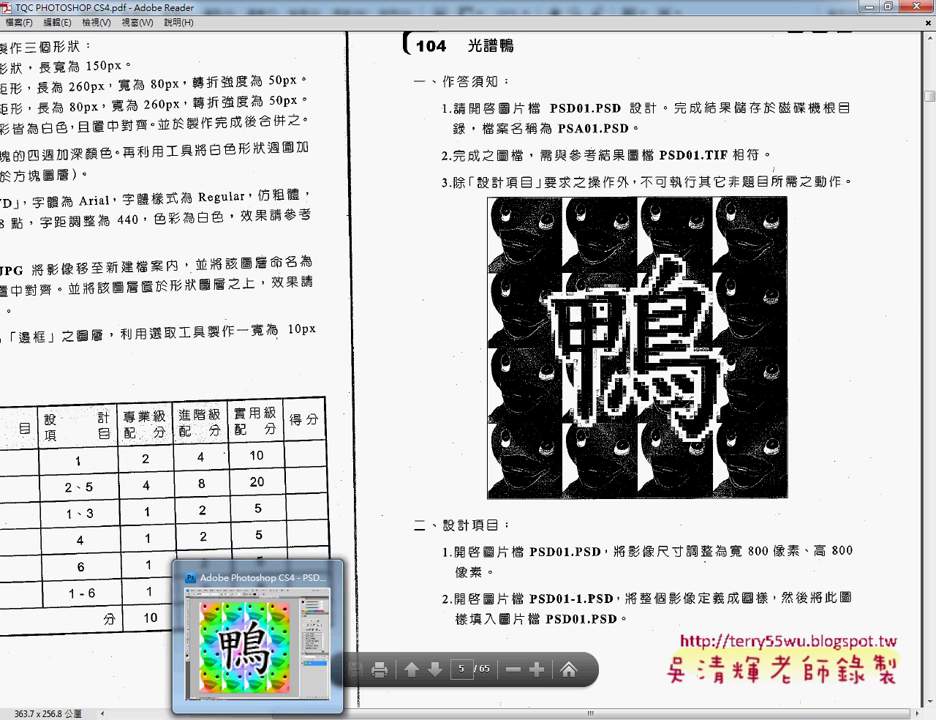
- Switch back to Photoshop's PSD01.TIF reference image
click(258, 640)
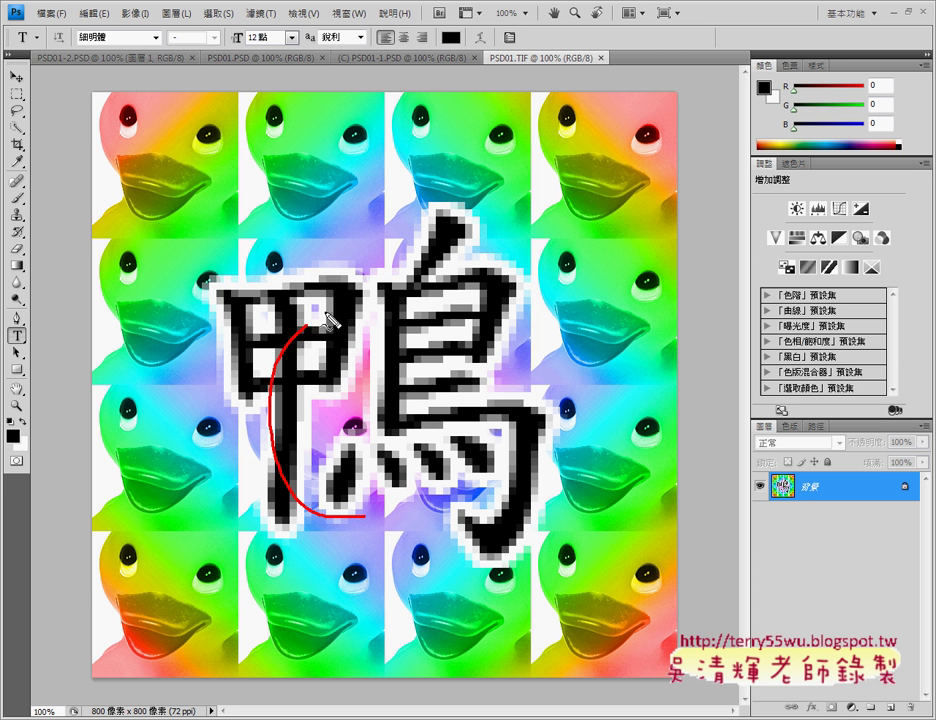
mouse_move(326, 318)
mouse_down()
mouse_move(450, 470)
mouse_move(395, 480)
mouse_up()
key(Escape)
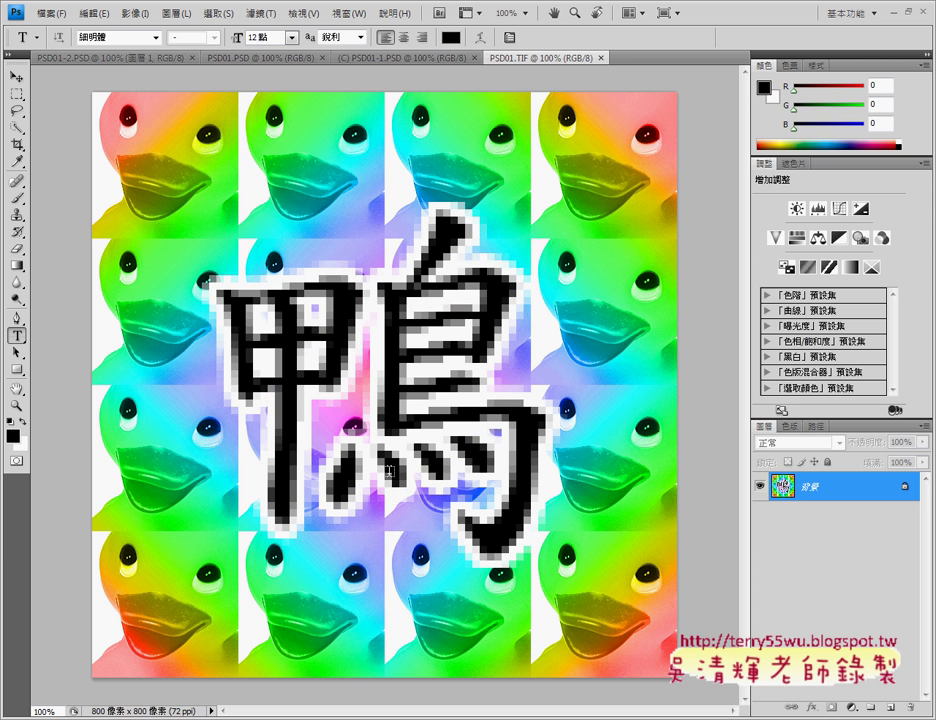
click(124, 61)
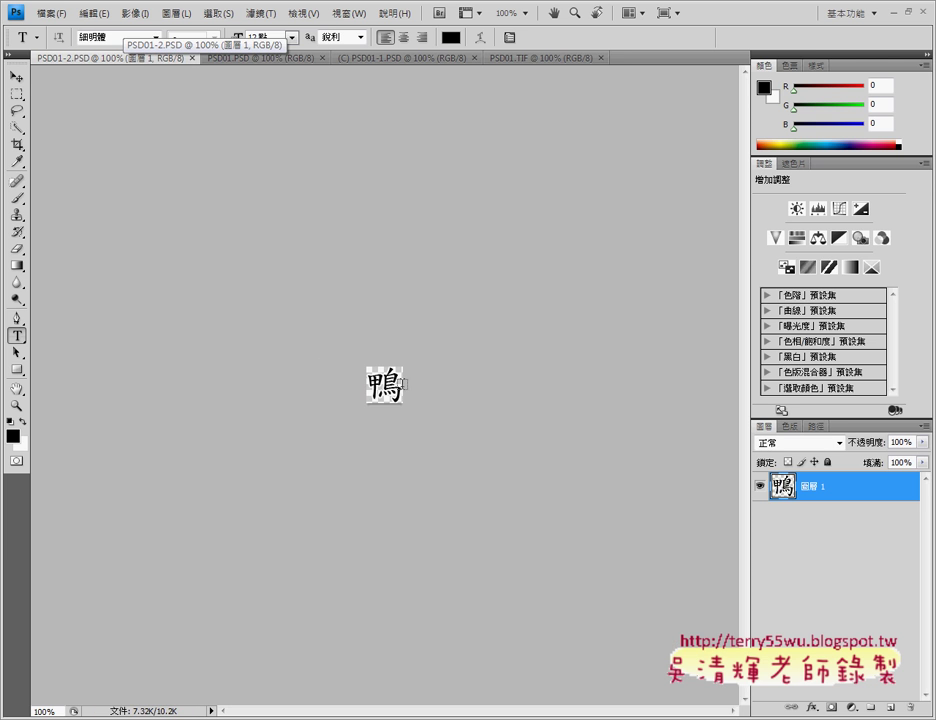
click(540, 58)
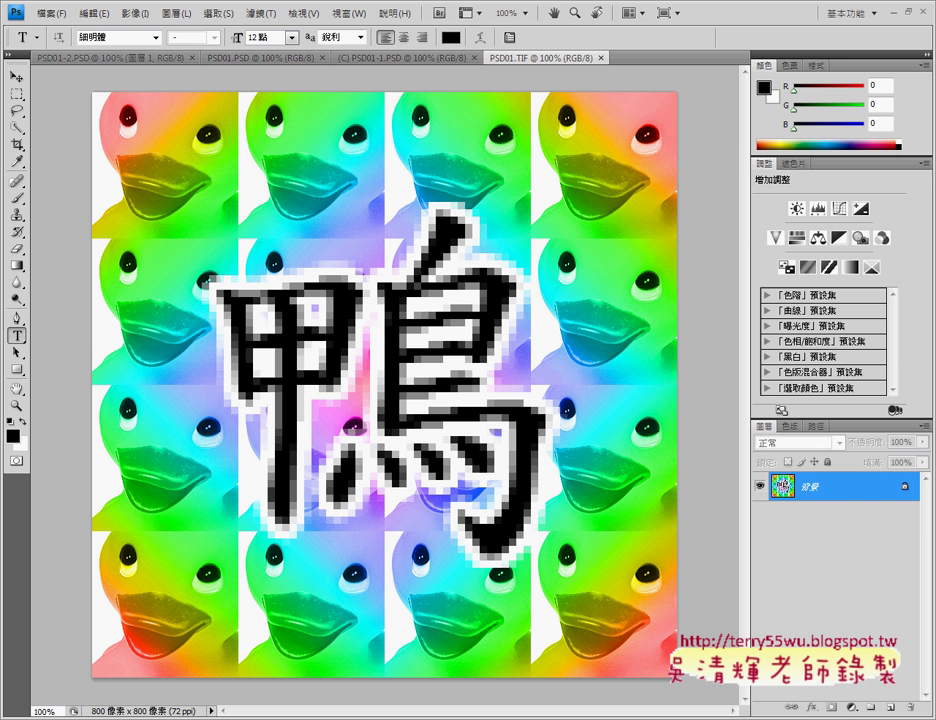
key(alt+Tab)
scroll(293, 497, down, 2)
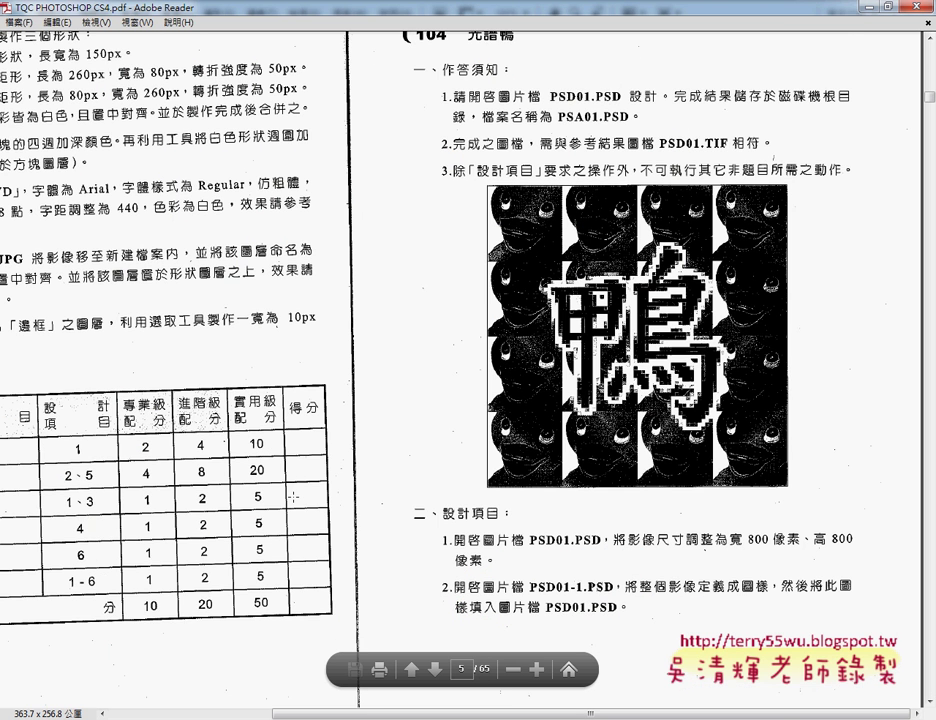
scroll(293, 497, down, 1)
scroll(293, 497, down, 3)
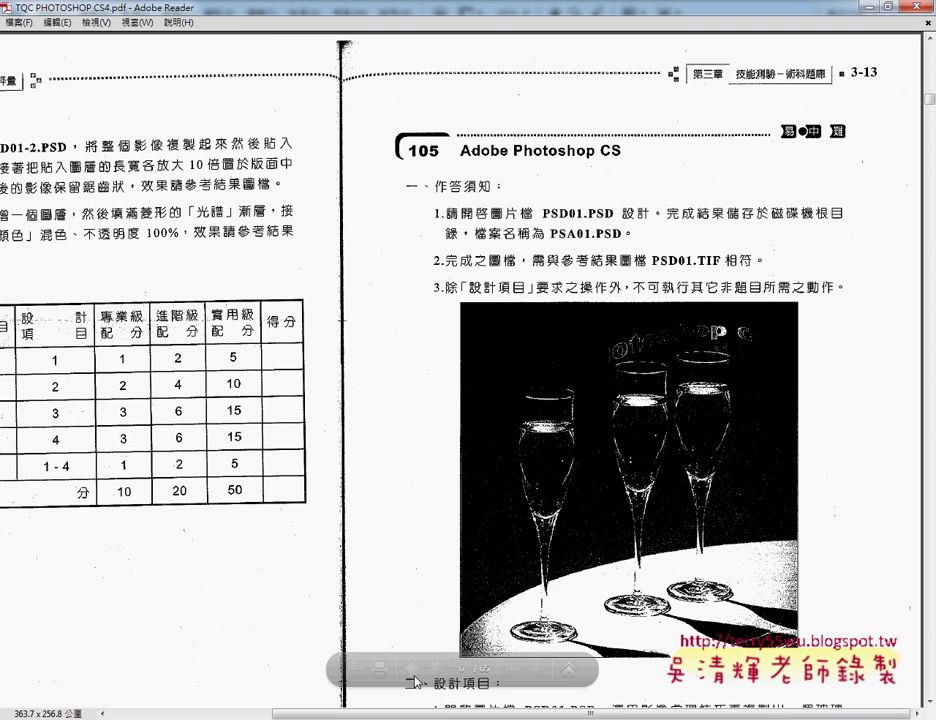
scroll(468, 370, left, 5)
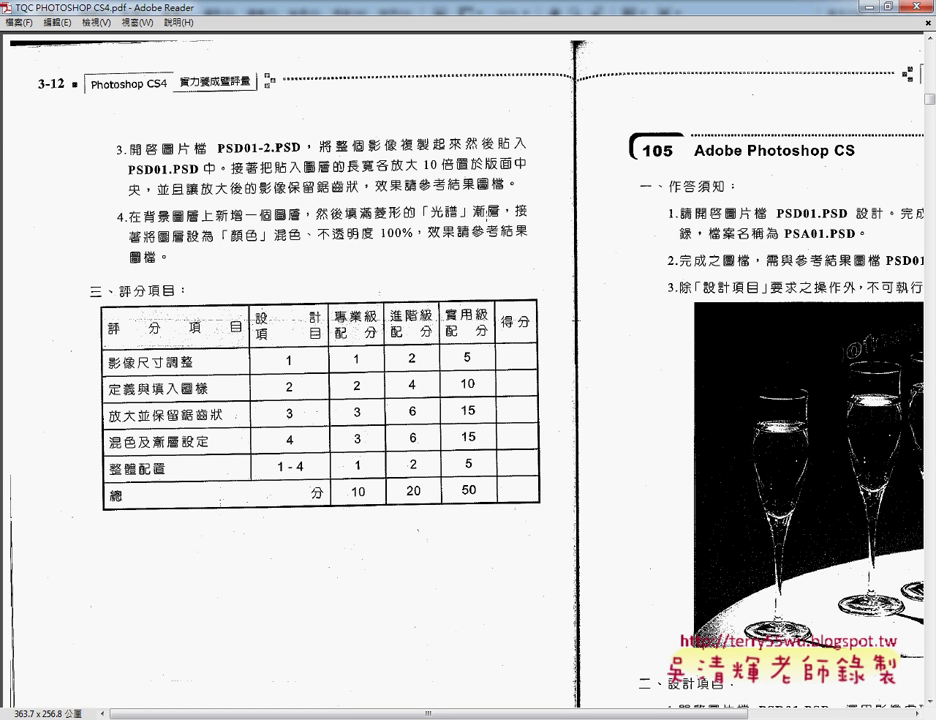
drag(474, 229, 501, 228)
mouse_move(462, 220)
mouse_down()
mouse_move(428, 216)
mouse_move(466, 223)
mouse_up()
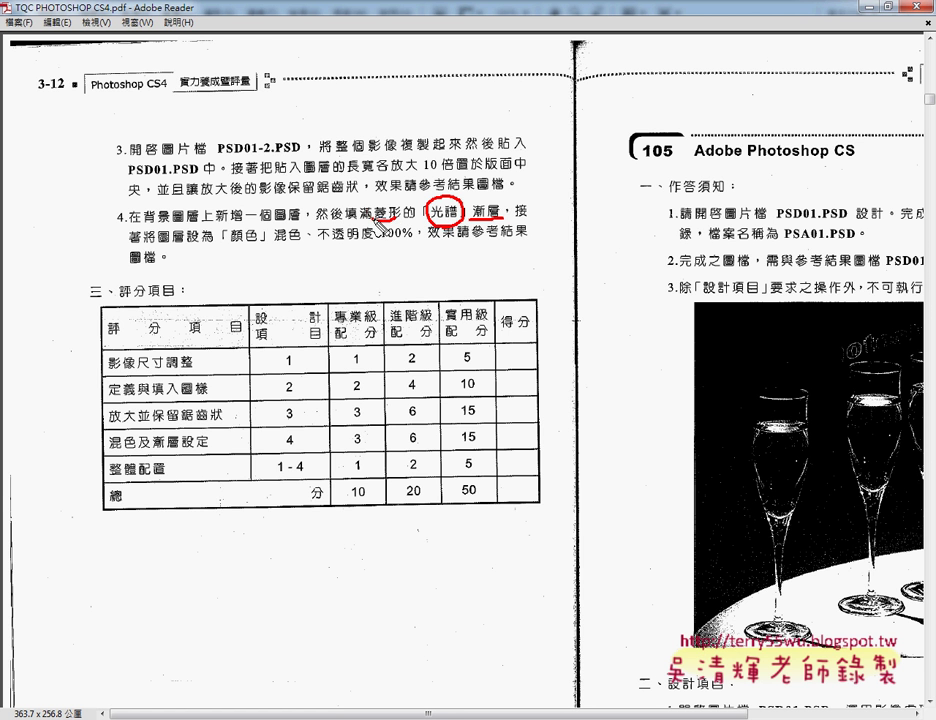
drag(396, 200, 398, 222)
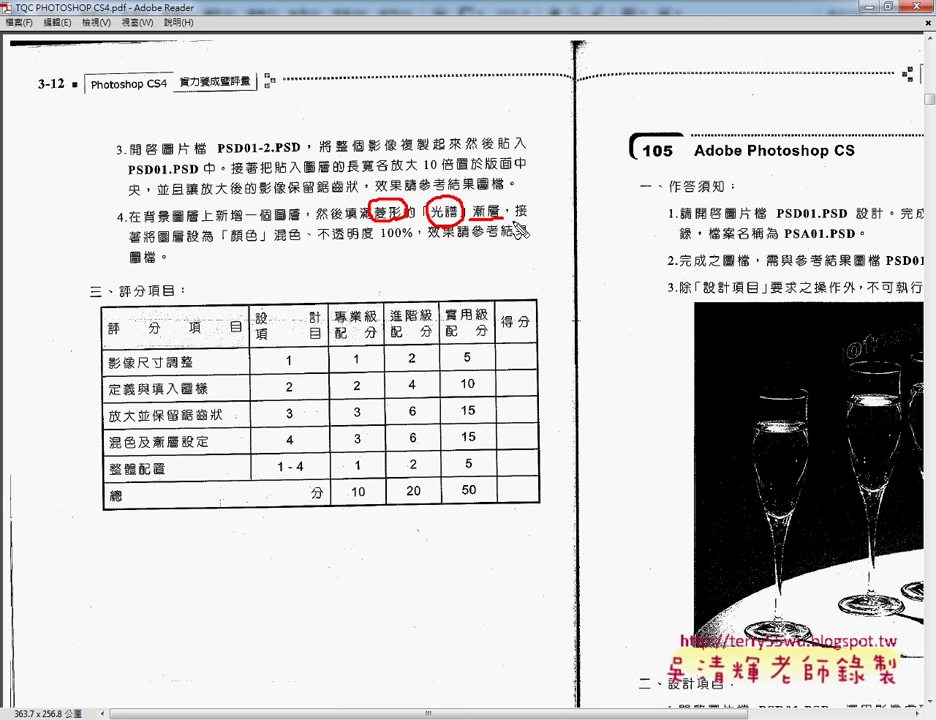
drag(260, 222, 306, 249)
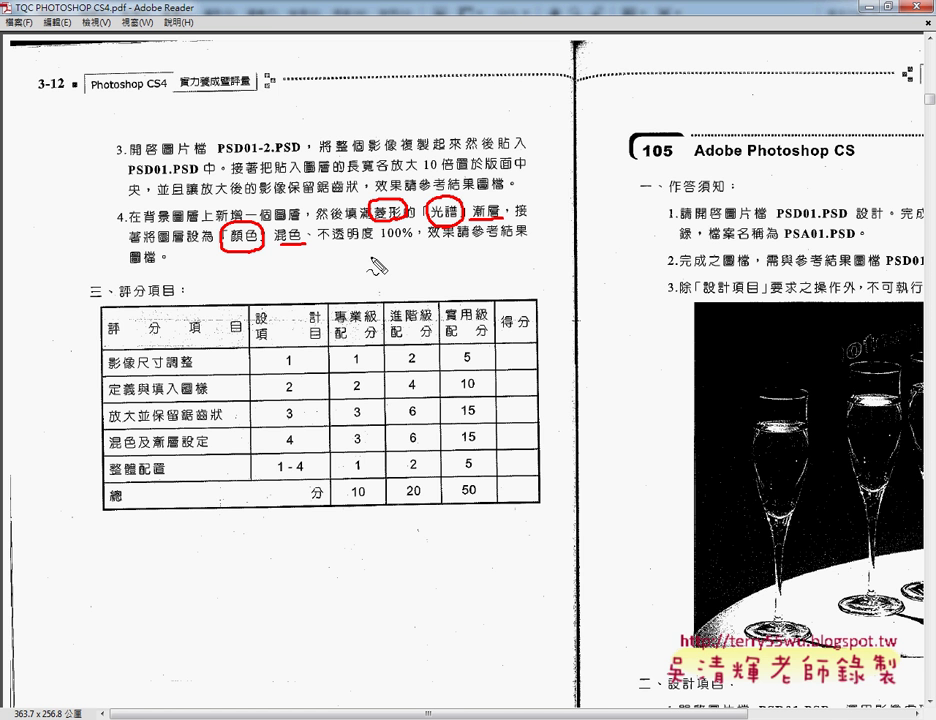
key(alt+Tab)
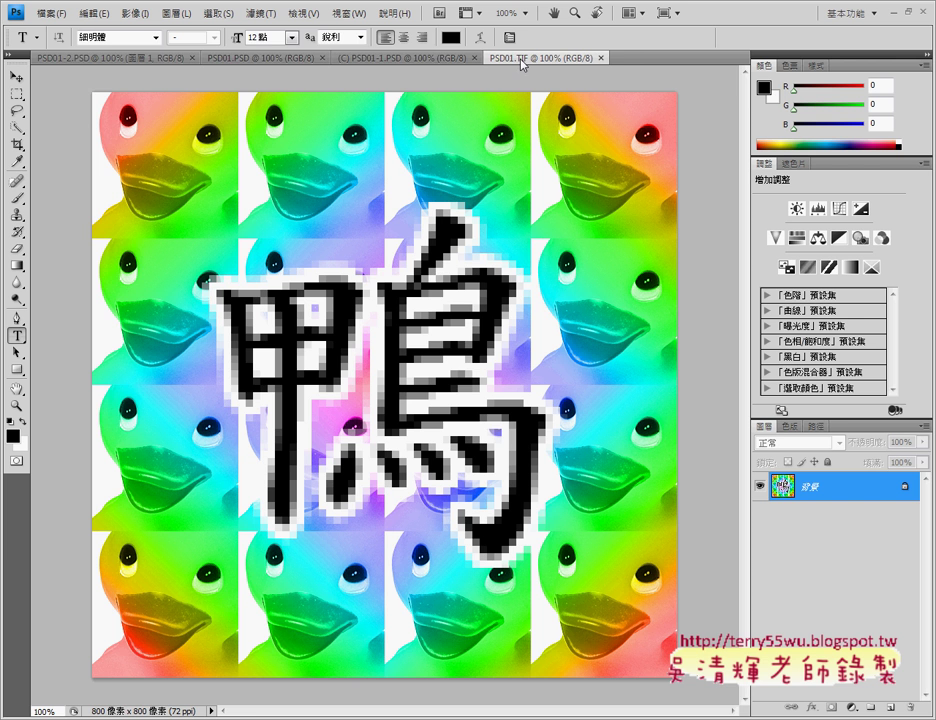
- Make PSD01.PSD the first, active document and open the Image menu
click(238, 60)
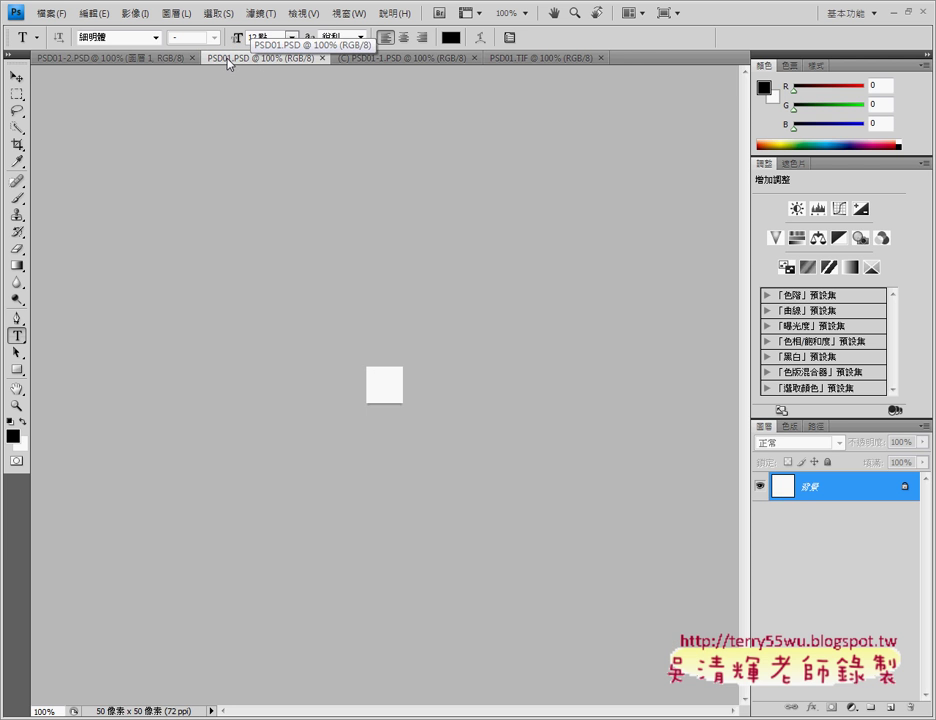
drag(238, 60, 75, 58)
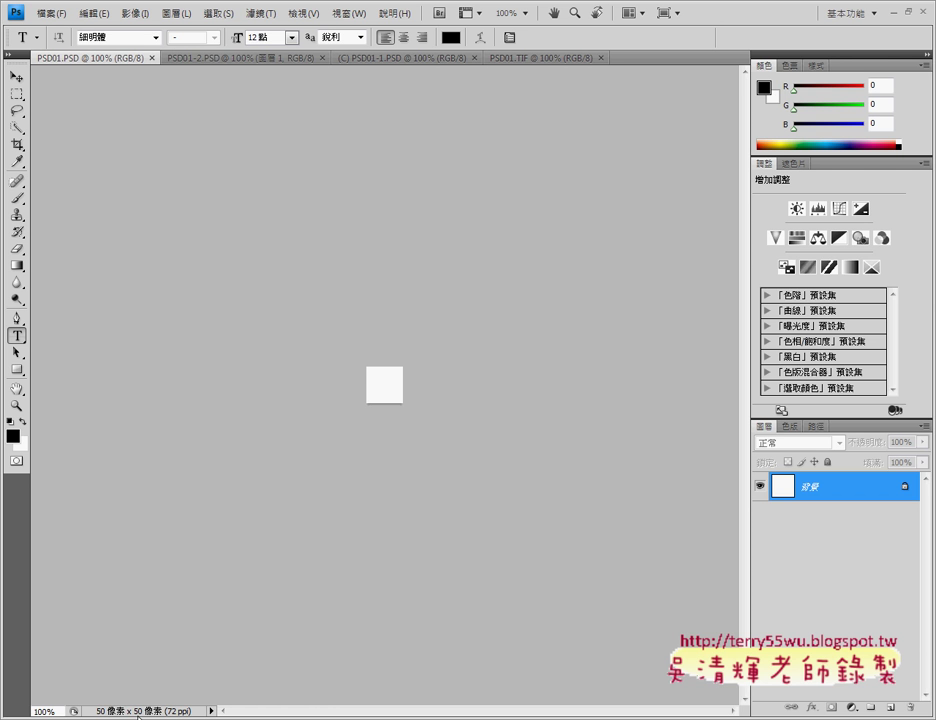
click(211, 711)
mouse_move(270, 706)
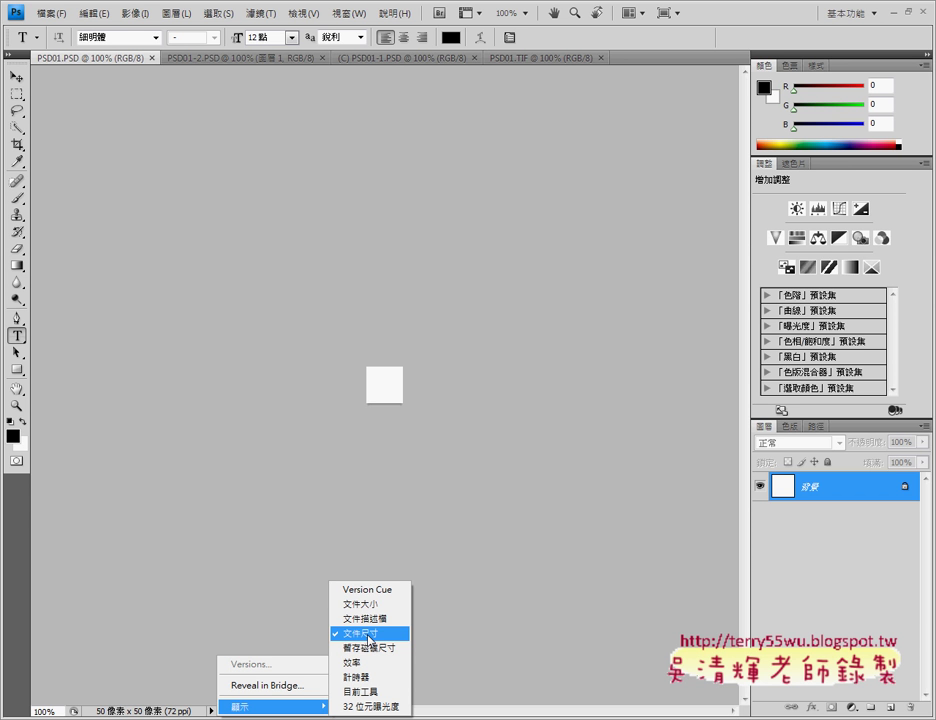
click(139, 22)
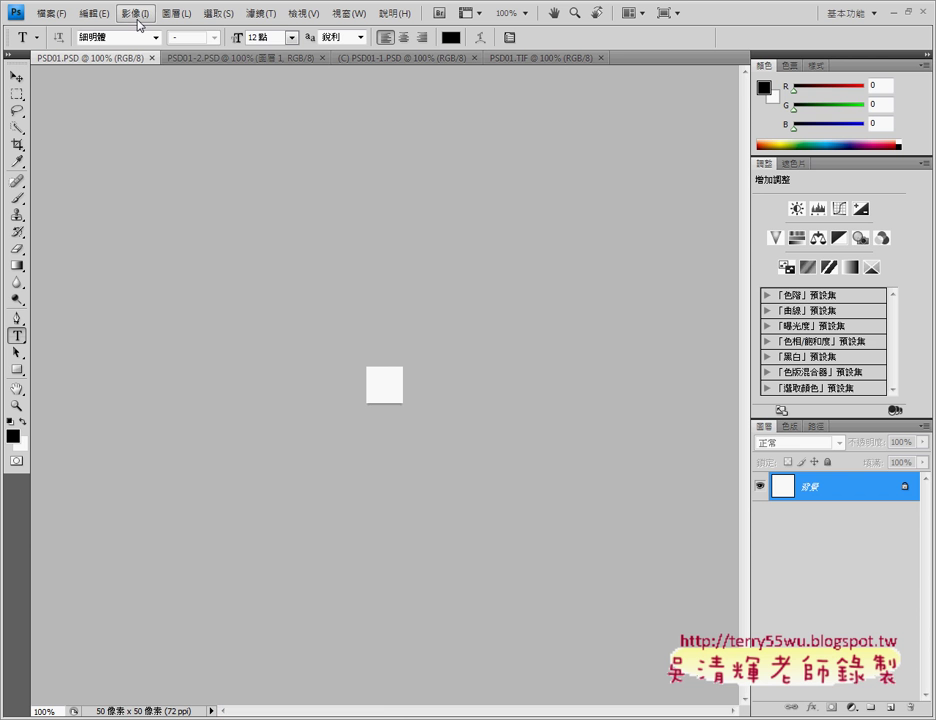
click(139, 14)
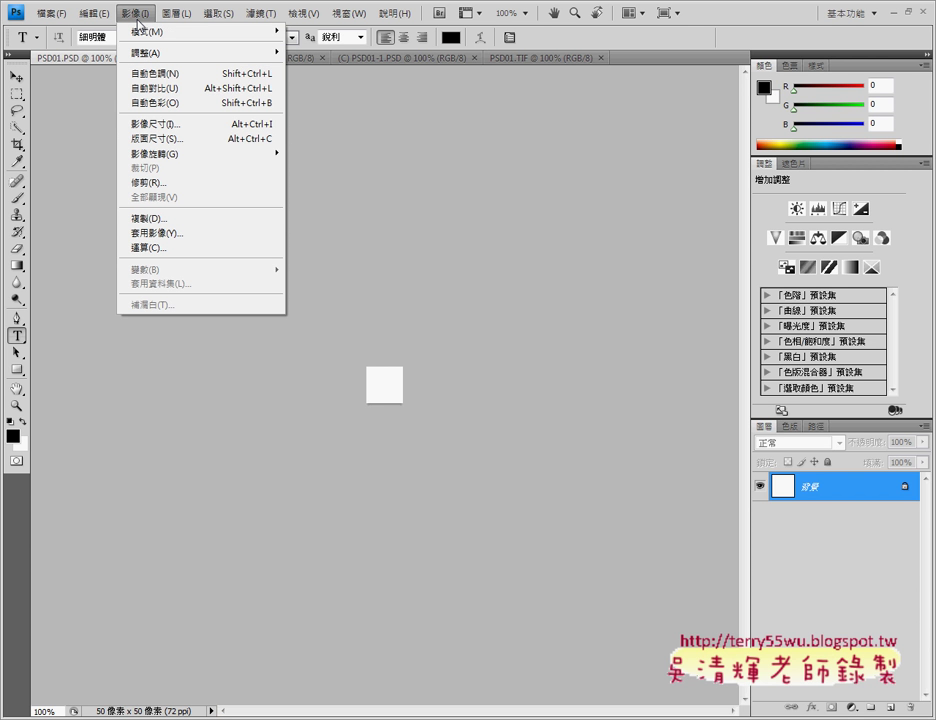
- Resize PSD01.PSD to 800 × 800 pixels with constrained proportions
click(168, 133)
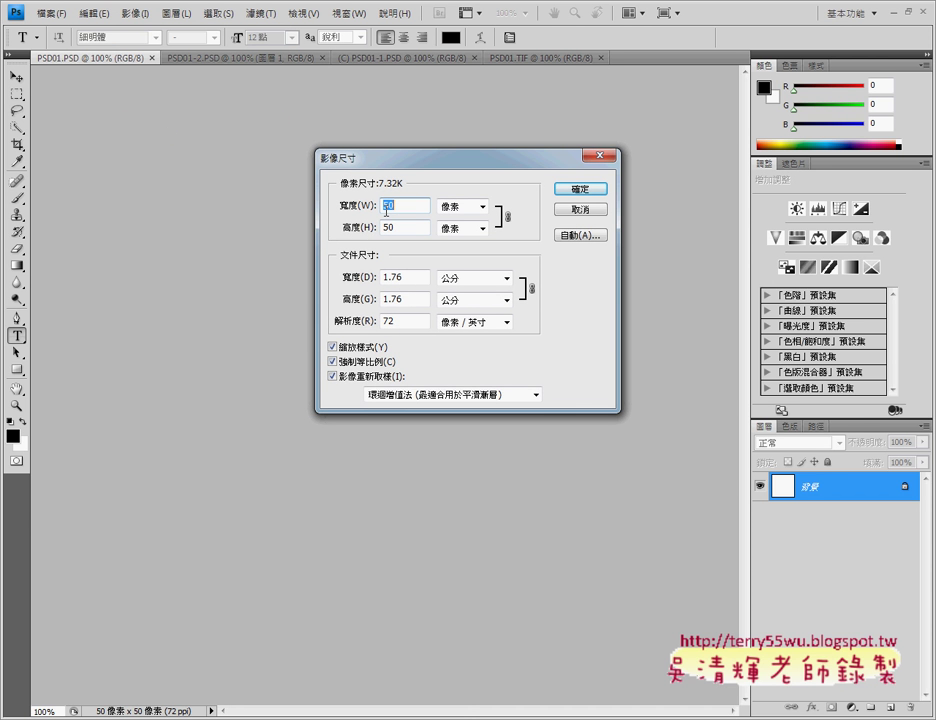
text(80)
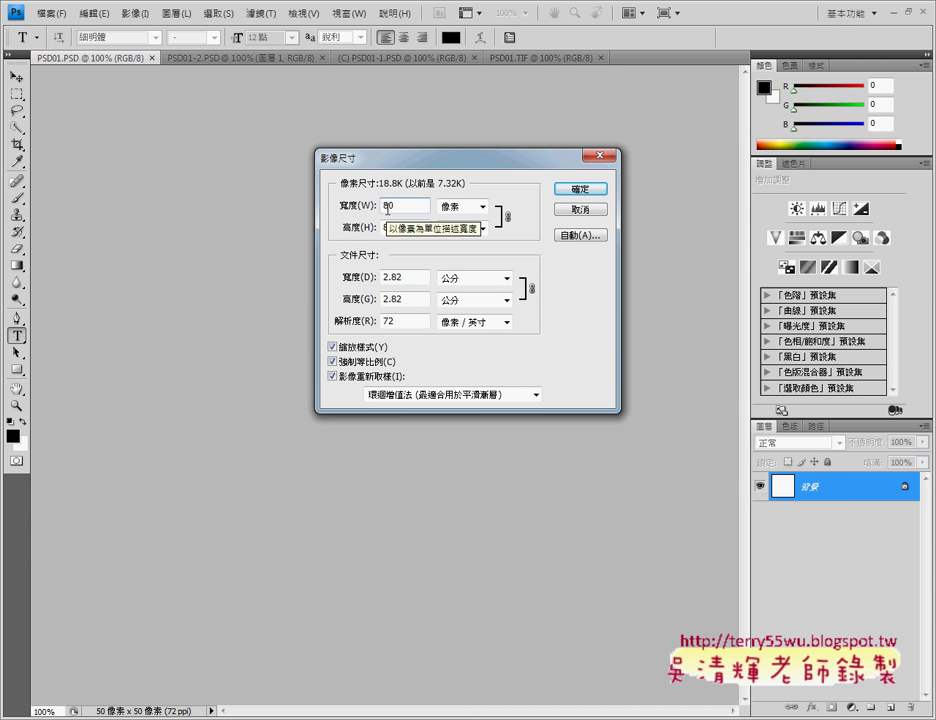
text(0)
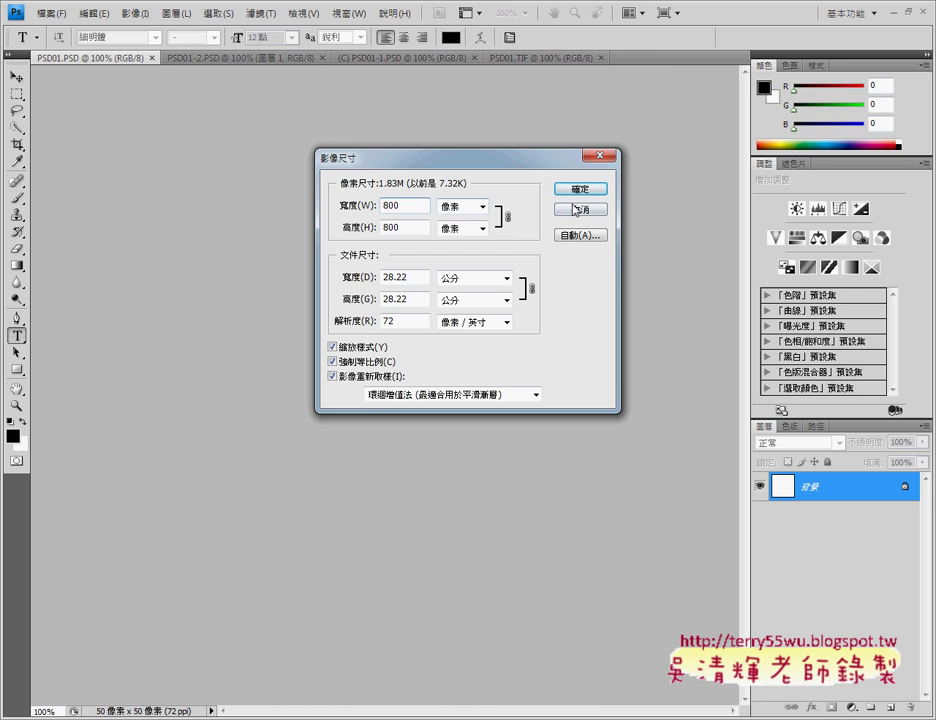
click(582, 190)
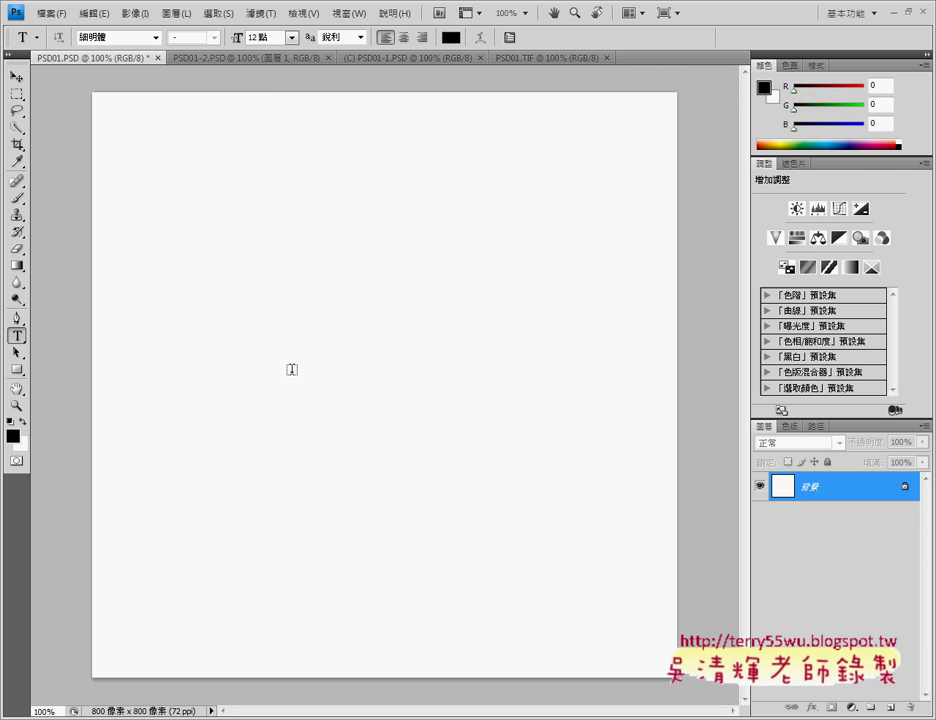
- Select the entire duck image in PSD01-1.PSD, then return to the blank PSD01.PSD canvas
click(270, 60)
mouse_move(270, 62)
mouse_down()
mouse_move(350, 64)
mouse_move(255, 67)
mouse_up()
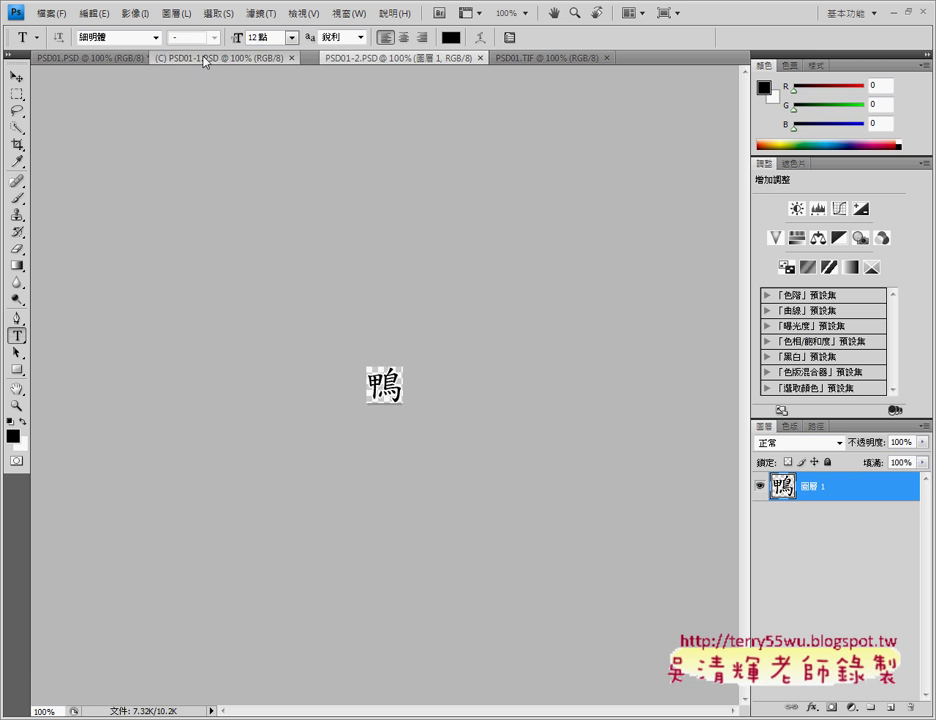
click(255, 62)
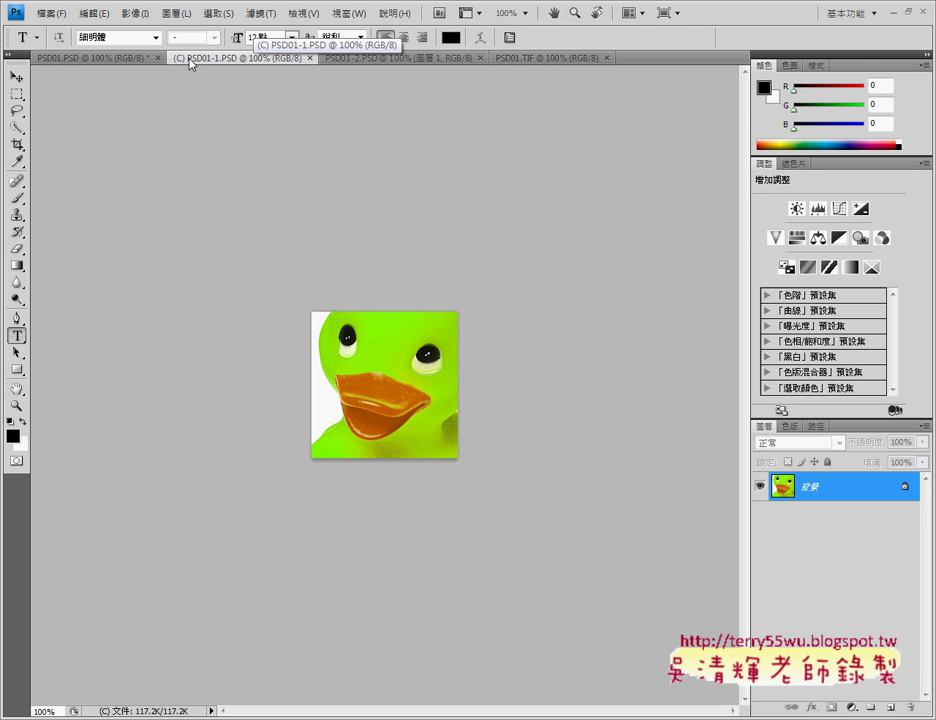
click(73, 60)
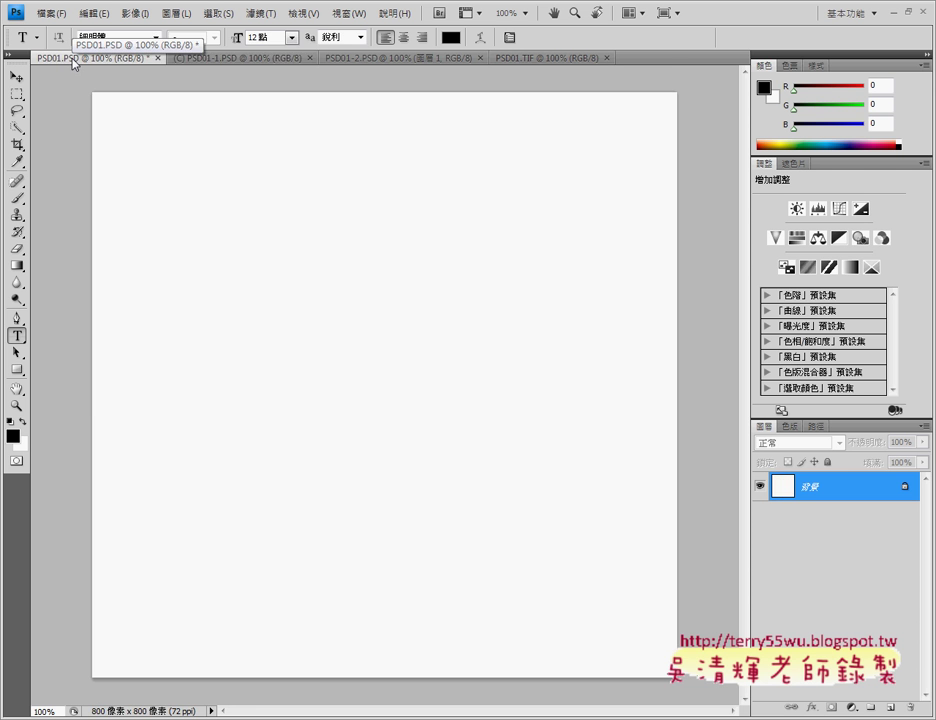
click(225, 59)
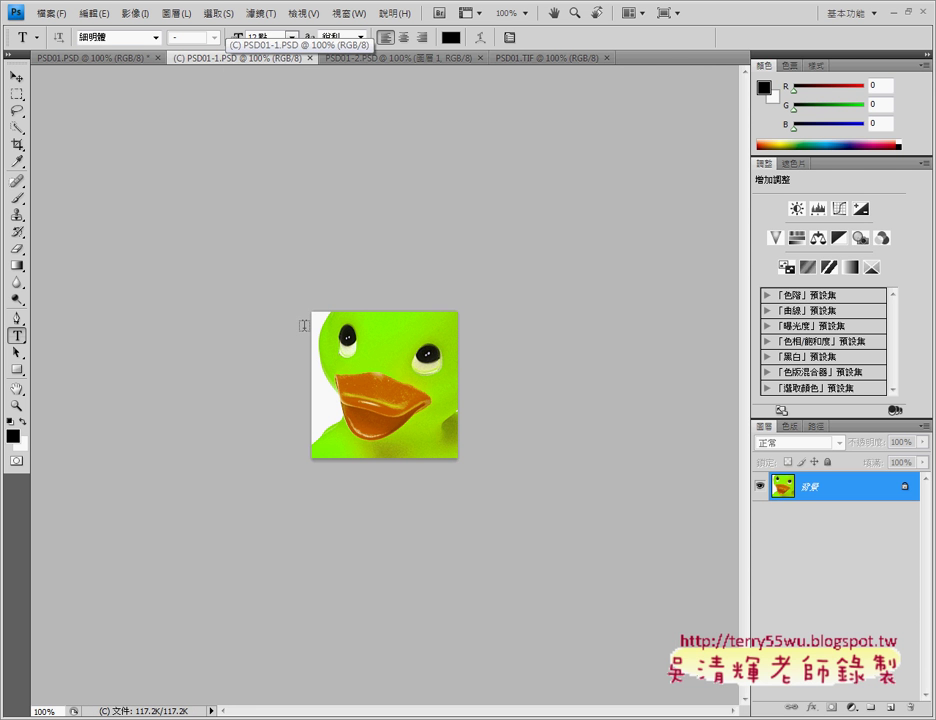
key(ctrl+a)
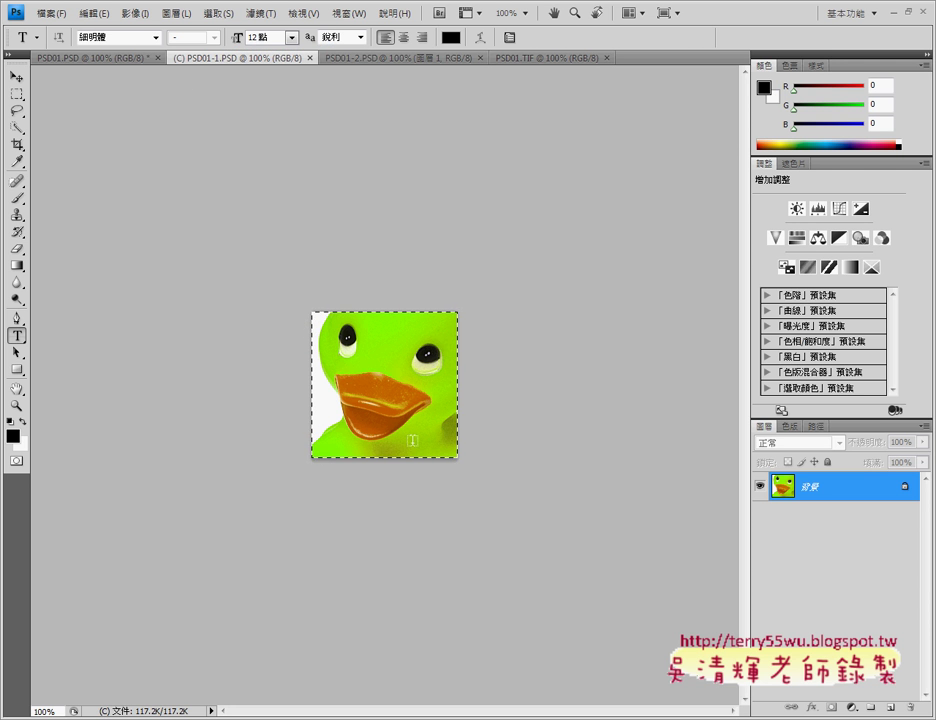
click(95, 57)
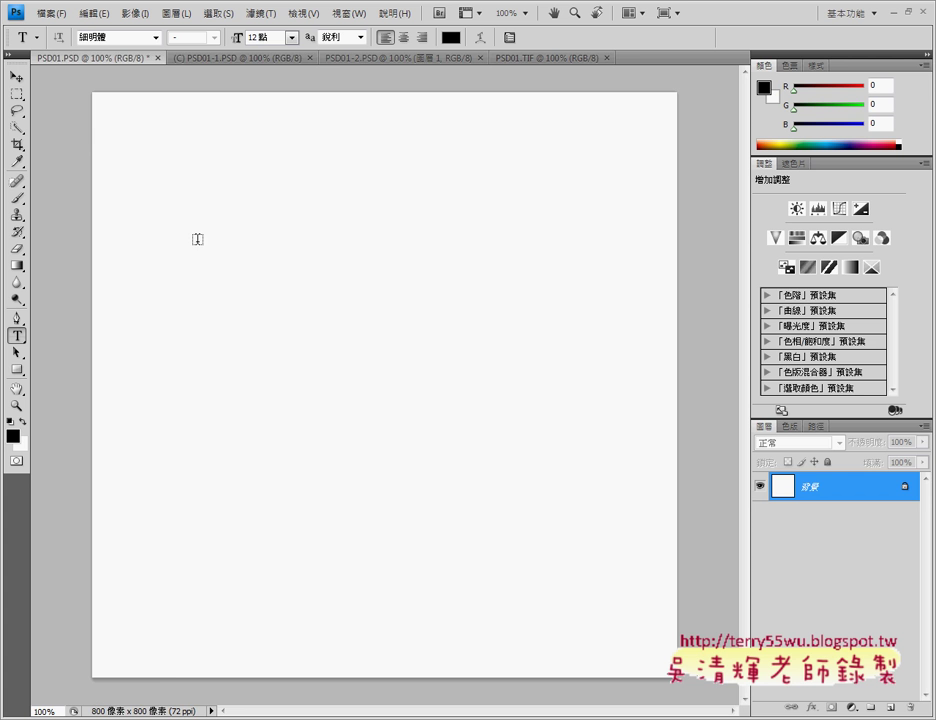
- Paste the duck into PSD01.PSD and move it to the top-left corner
key(ctrl+v)
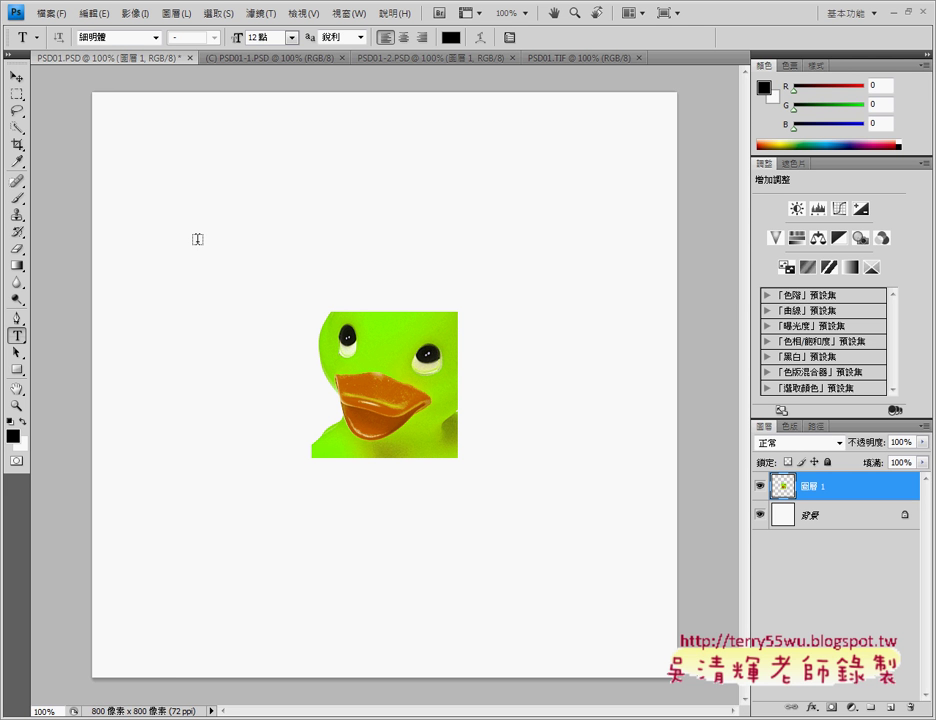
click(17, 76)
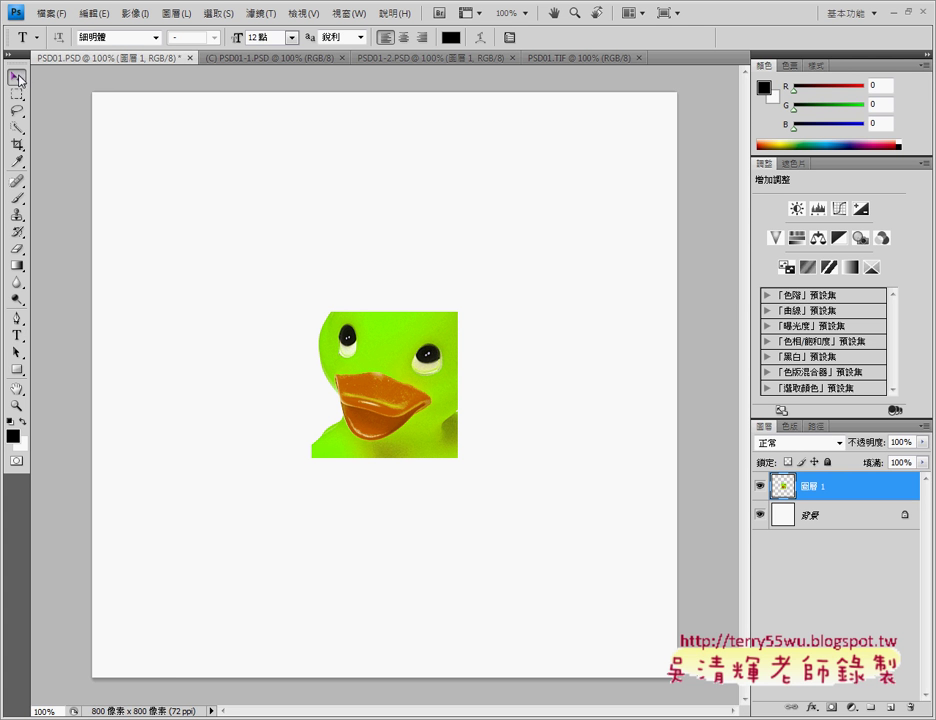
drag(368, 364, 148, 145)
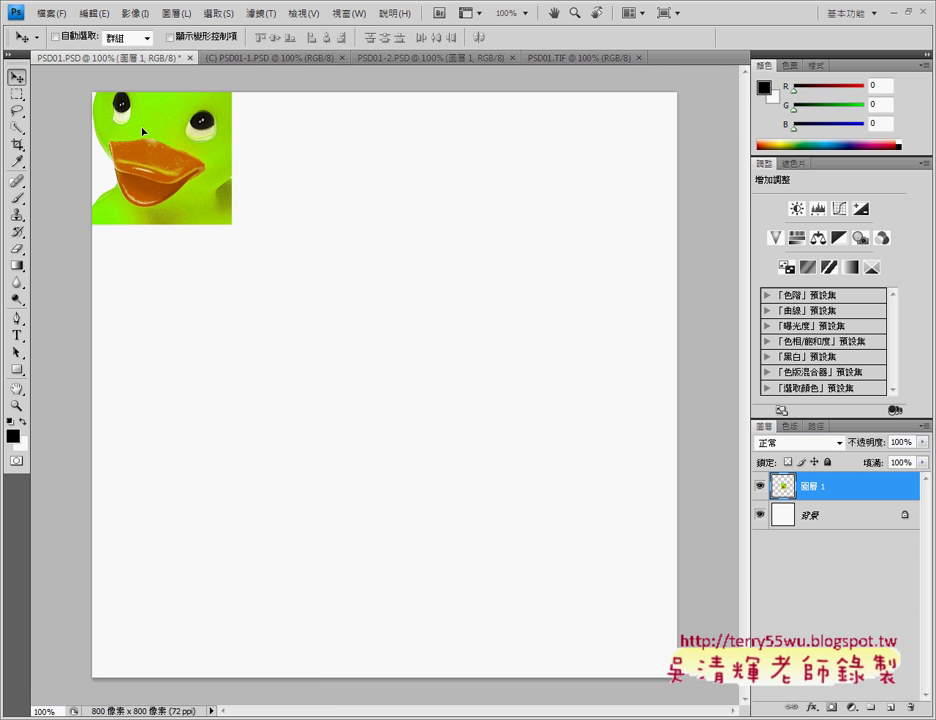
- Check the duck's pixel dimensions, then paste two more ducks, placing one beside the first
click(262, 58)
click(211, 711)
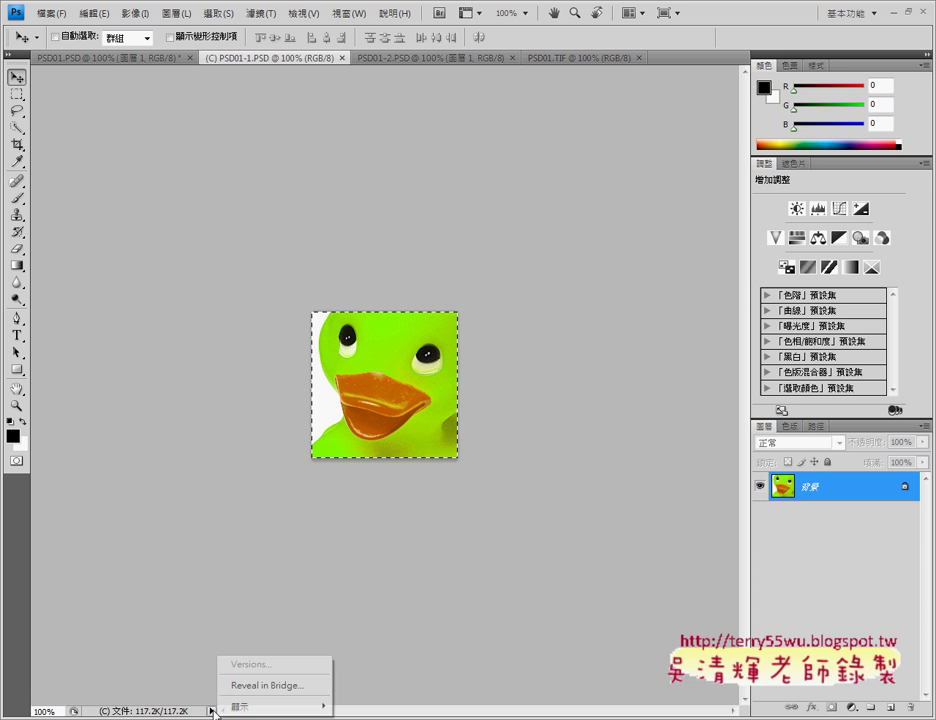
click(378, 581)
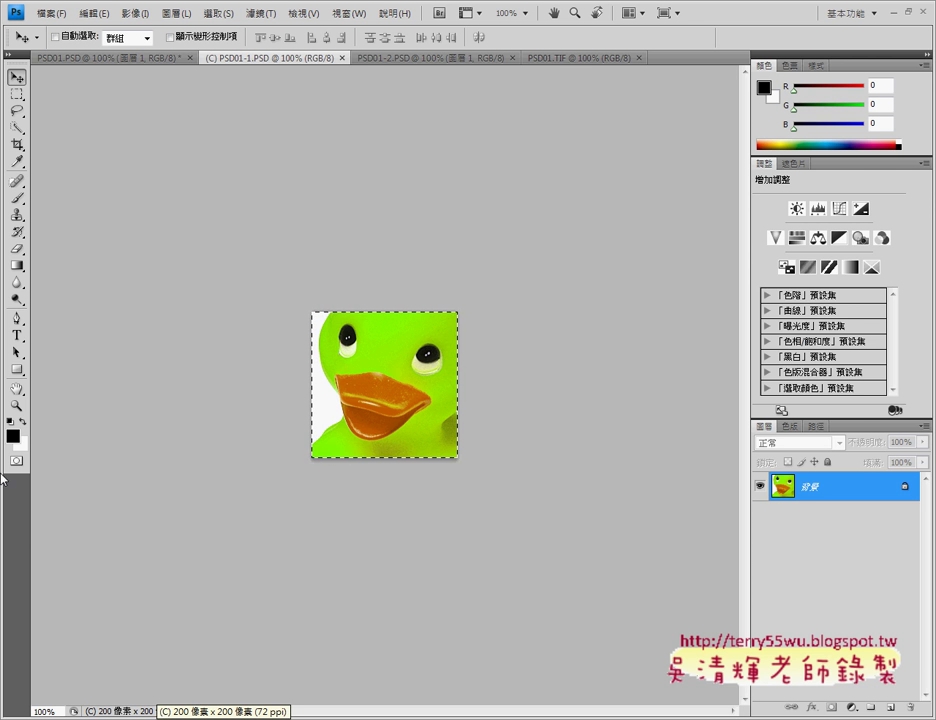
click(141, 57)
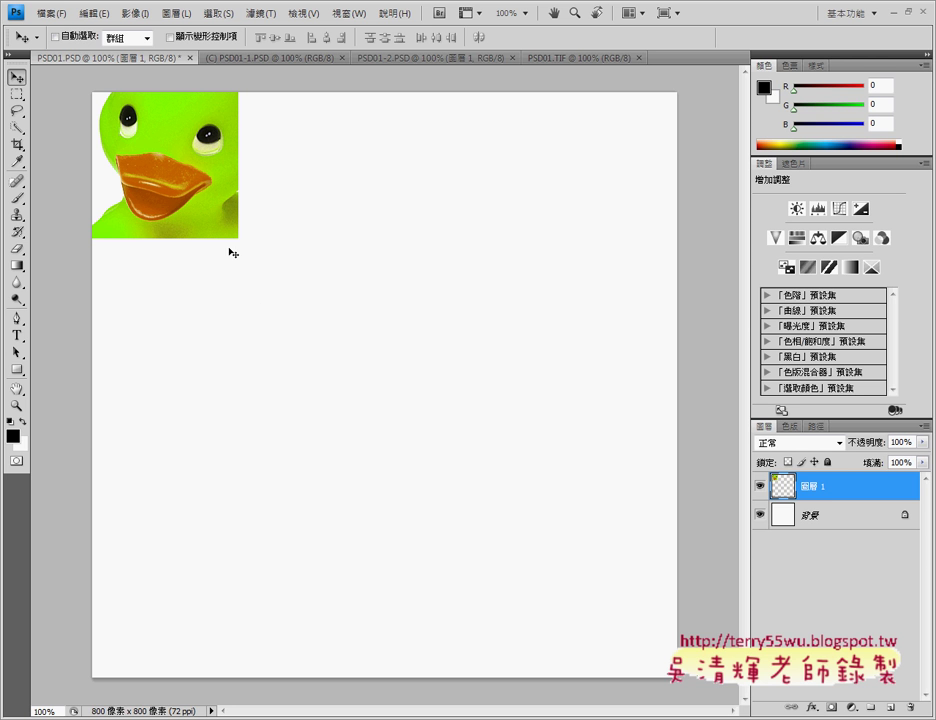
key(ctrl+v)
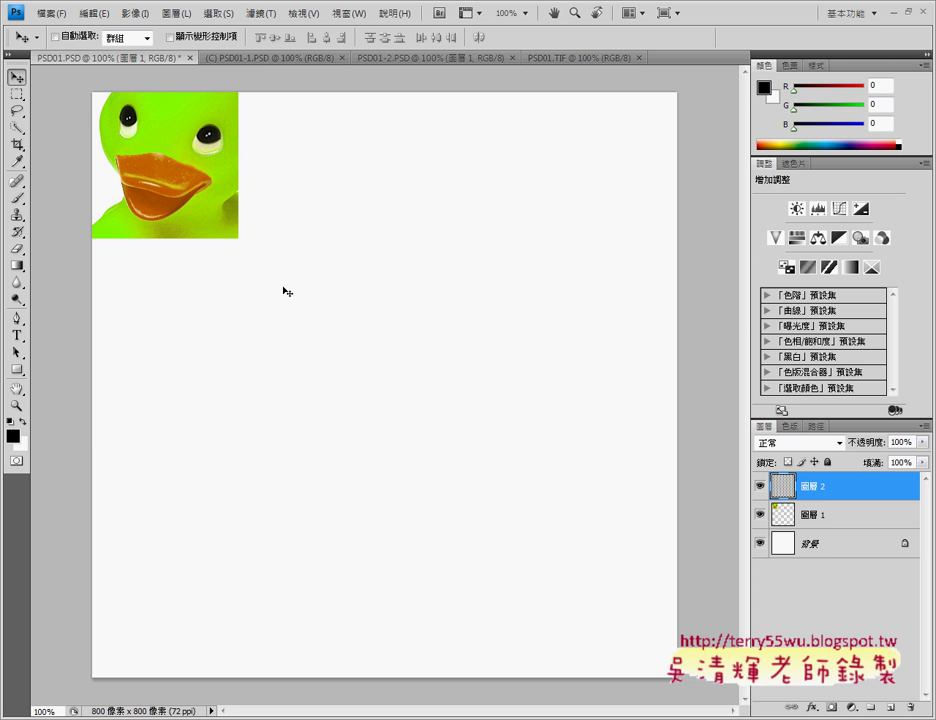
mouse_move(383, 378)
mouse_down()
mouse_move(362, 270)
mouse_move(313, 140)
mouse_move(316, 153)
mouse_move(307, 152)
mouse_up()
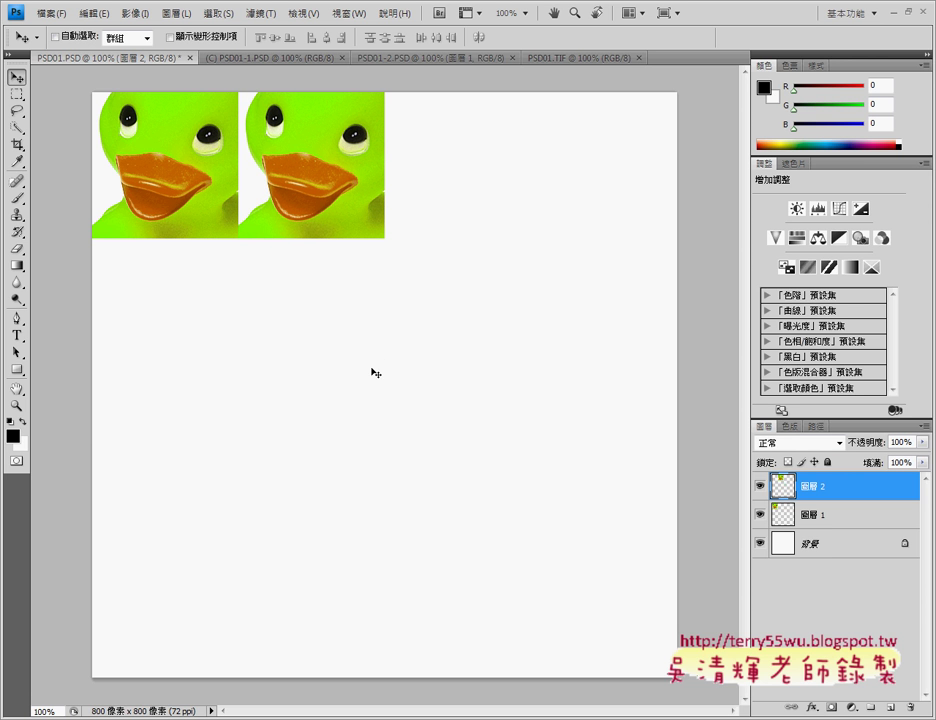
key(ctrl+v)
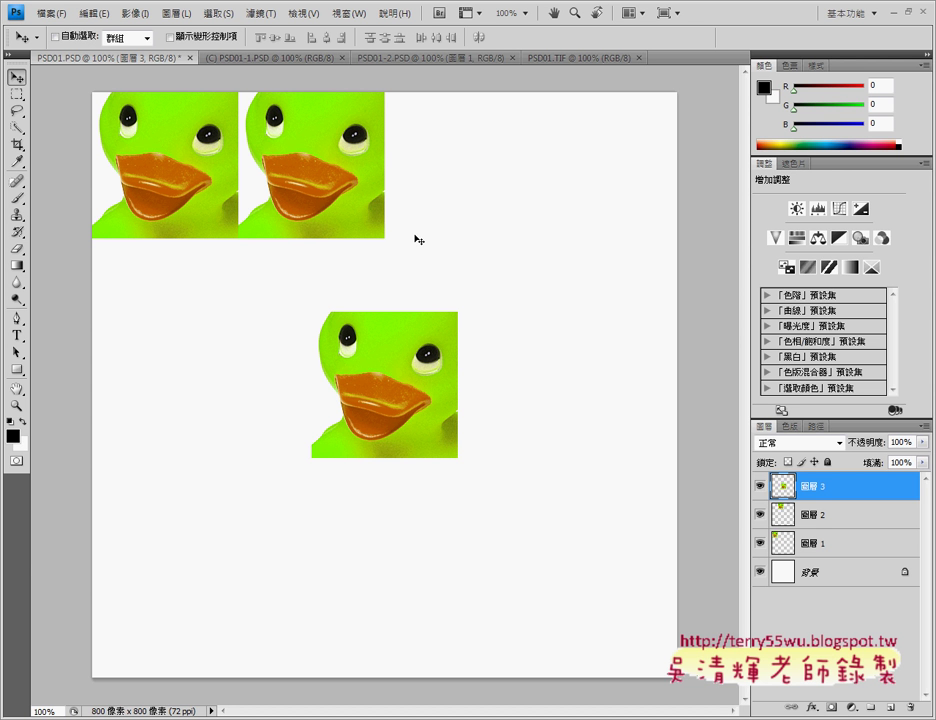
- Delete duck layers 圖層 3, 圖層 2 and 圖層 1 into the Layers panel trash
drag(853, 494, 916, 710)
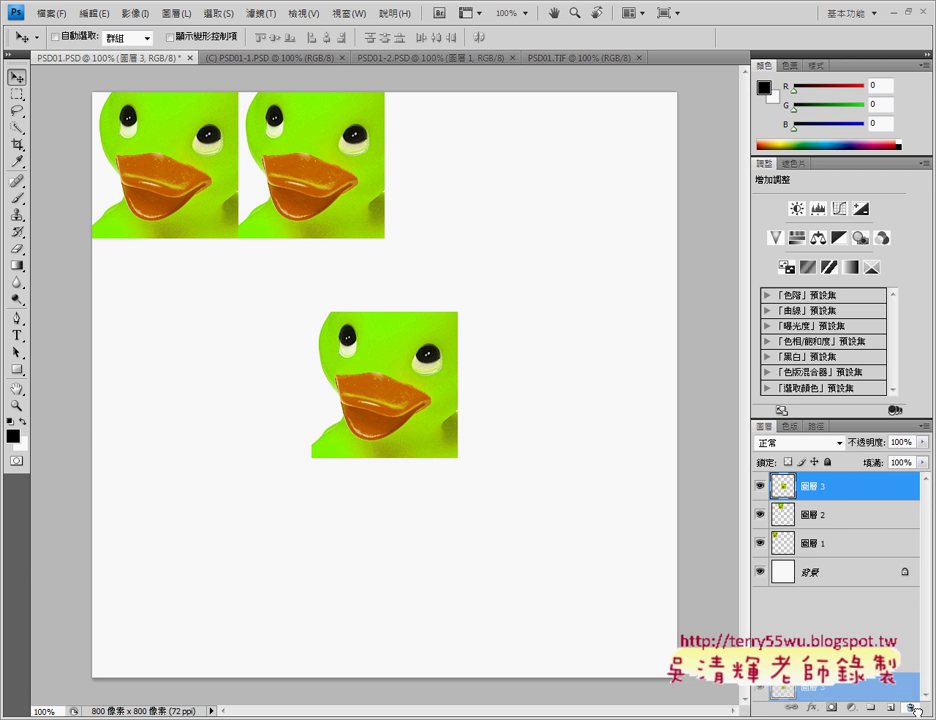
mouse_move(903, 495)
mouse_down()
mouse_move(893, 636)
mouse_move(910, 708)
mouse_up()
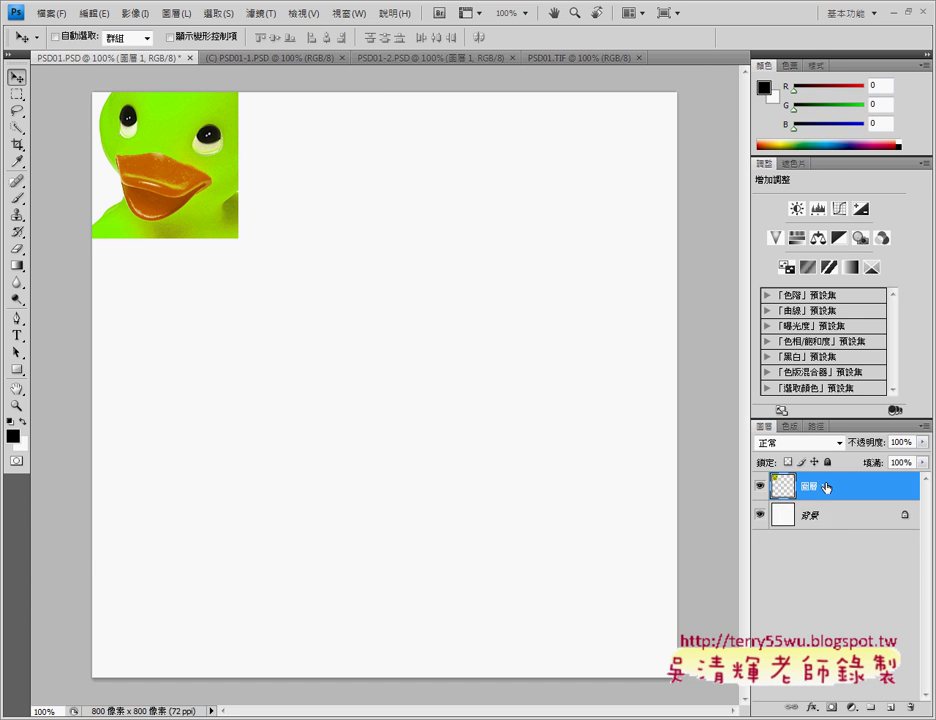
drag(827, 487, 912, 708)
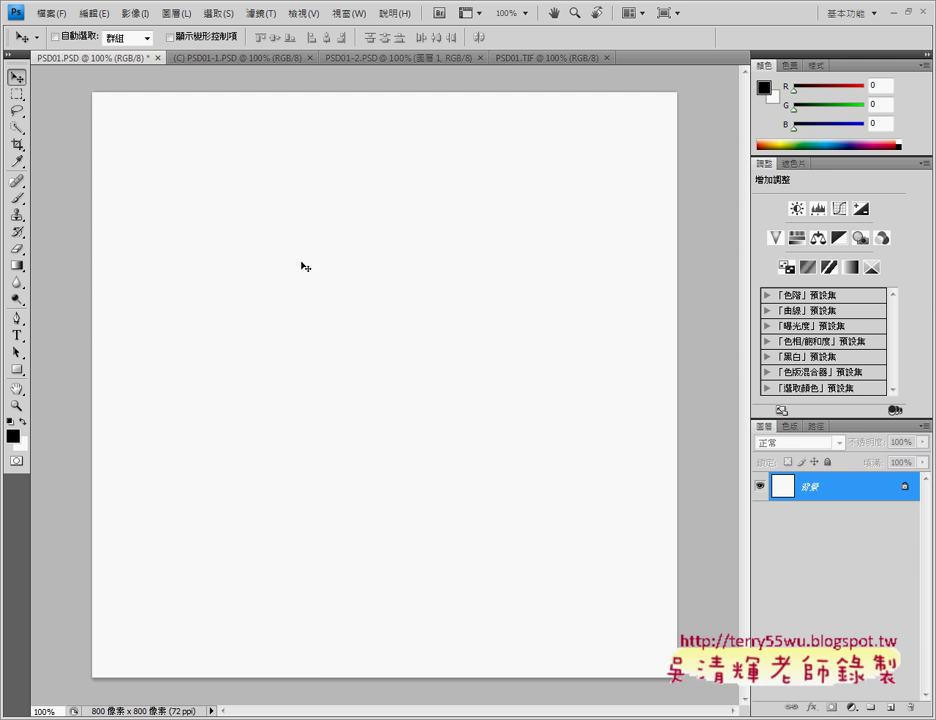
- Deselect the duck image in PSD01-1.PSD
click(235, 60)
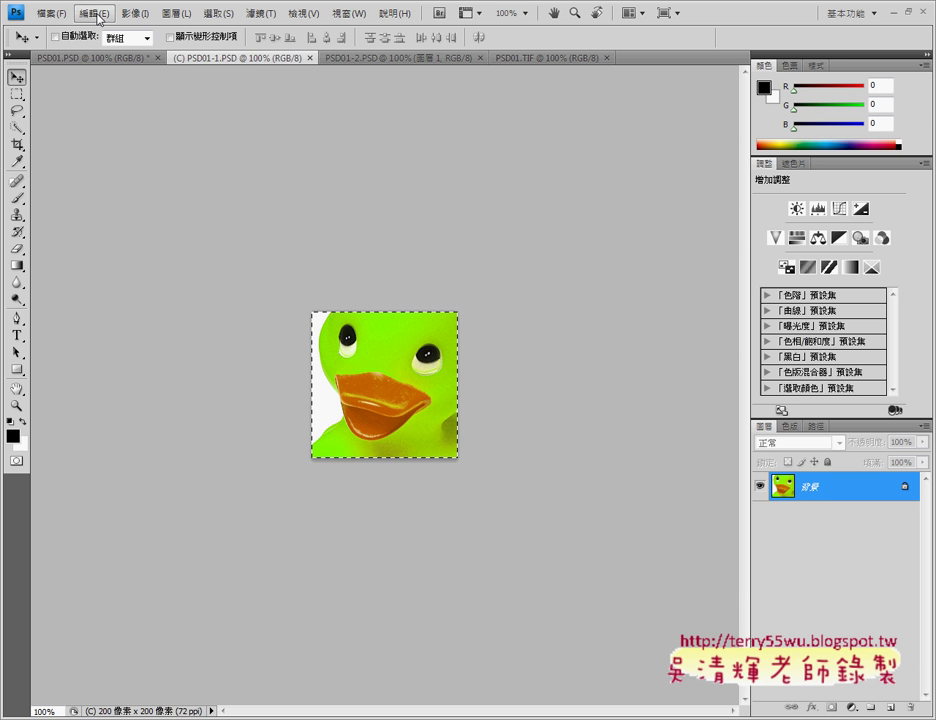
click(218, 13)
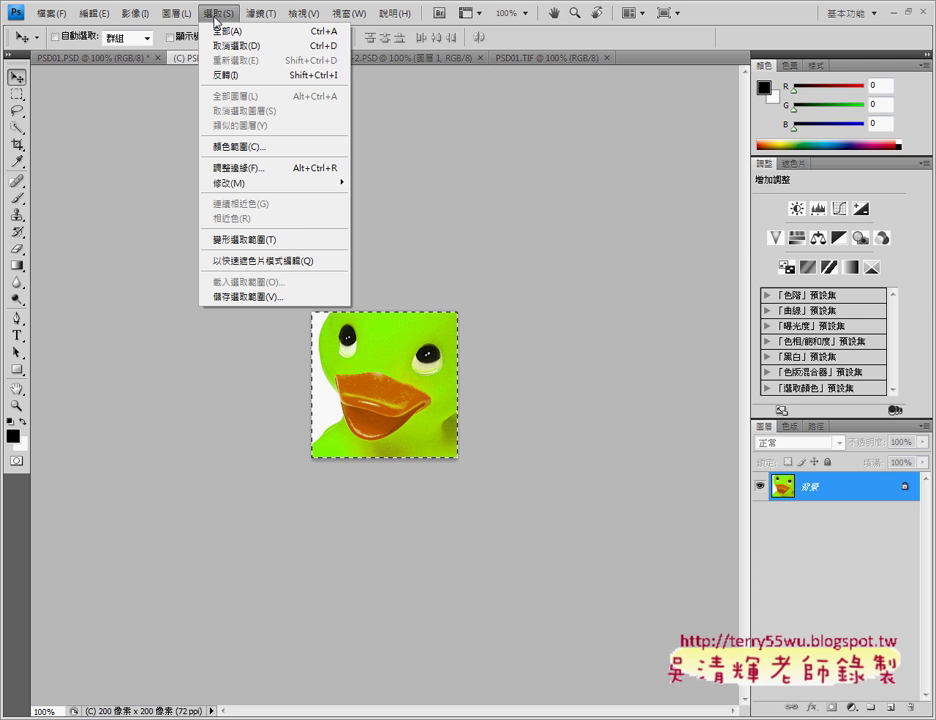
click(248, 47)
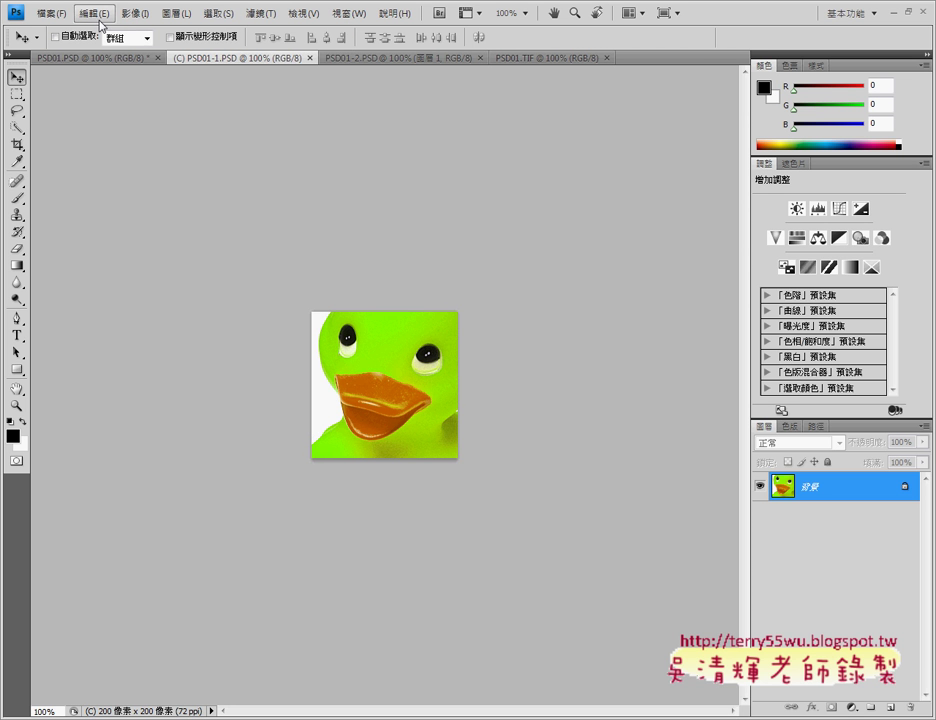
- Define the duck image as a pattern named PSD01-1.PSD
click(92, 14)
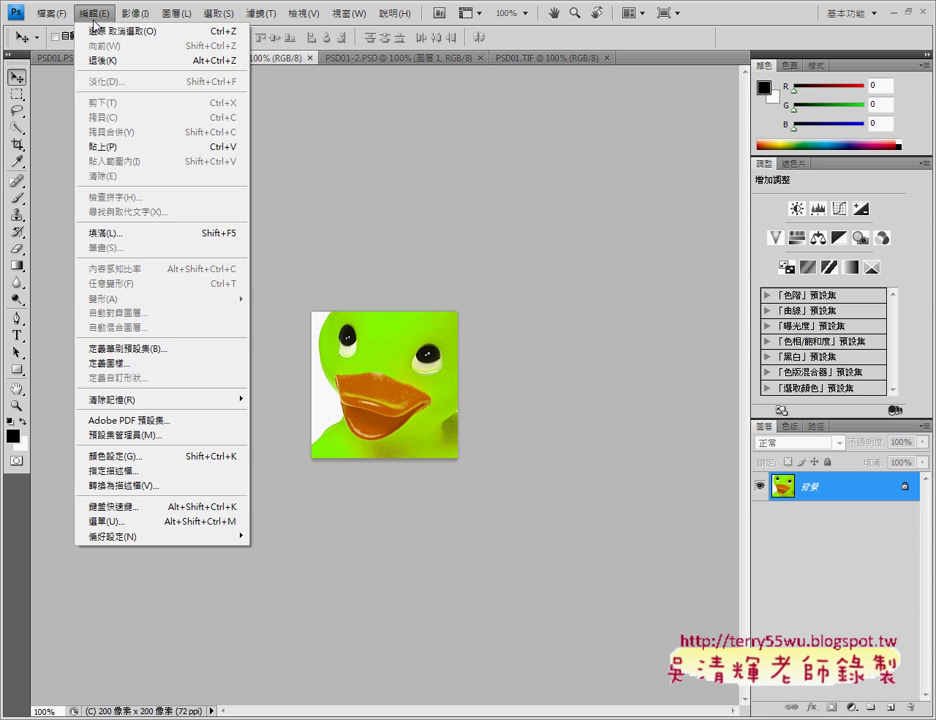
click(145, 365)
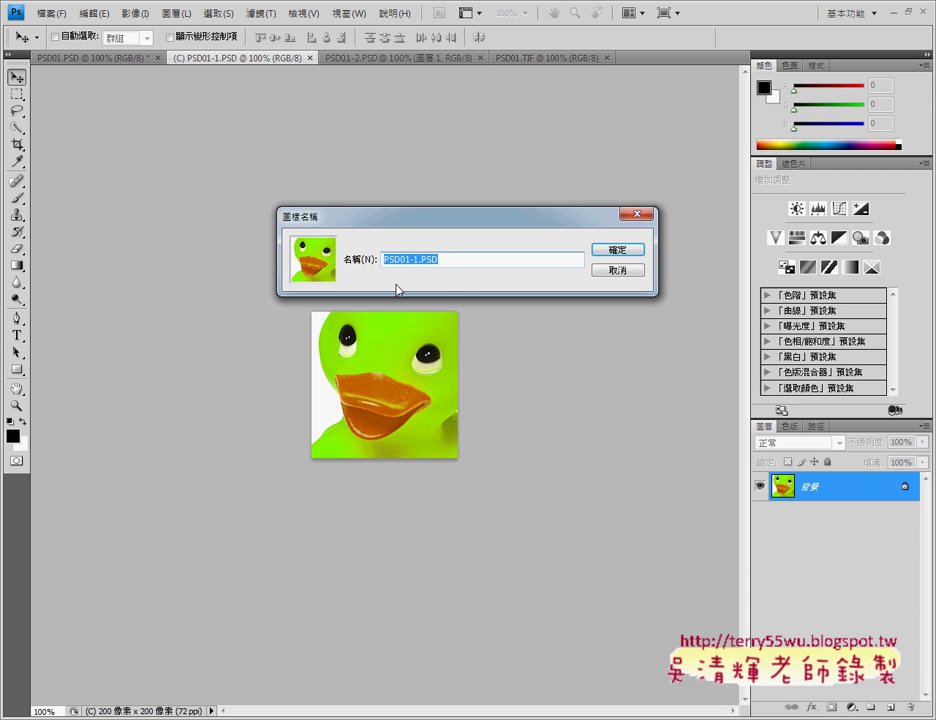
click(610, 249)
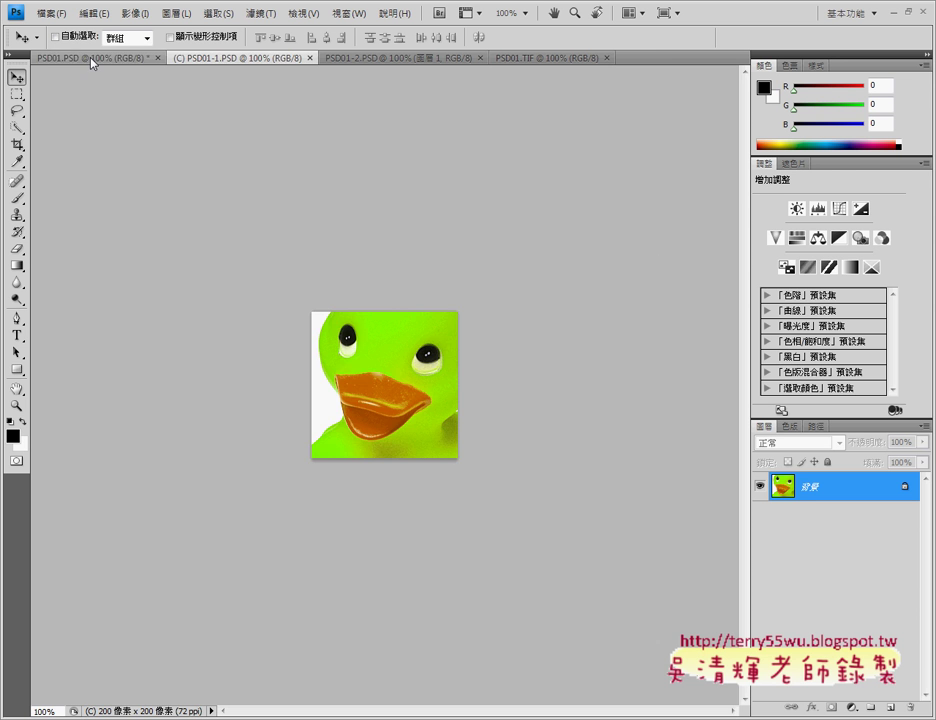
- Set up a Fill on PSD01.PSD using the custom duck pattern
click(92, 60)
click(91, 14)
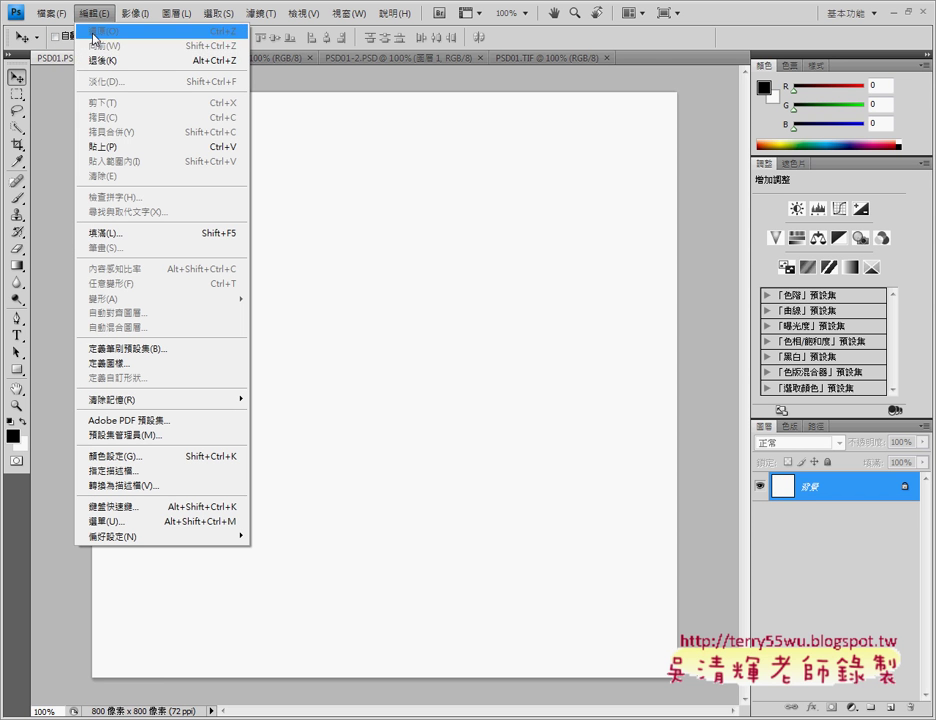
click(114, 236)
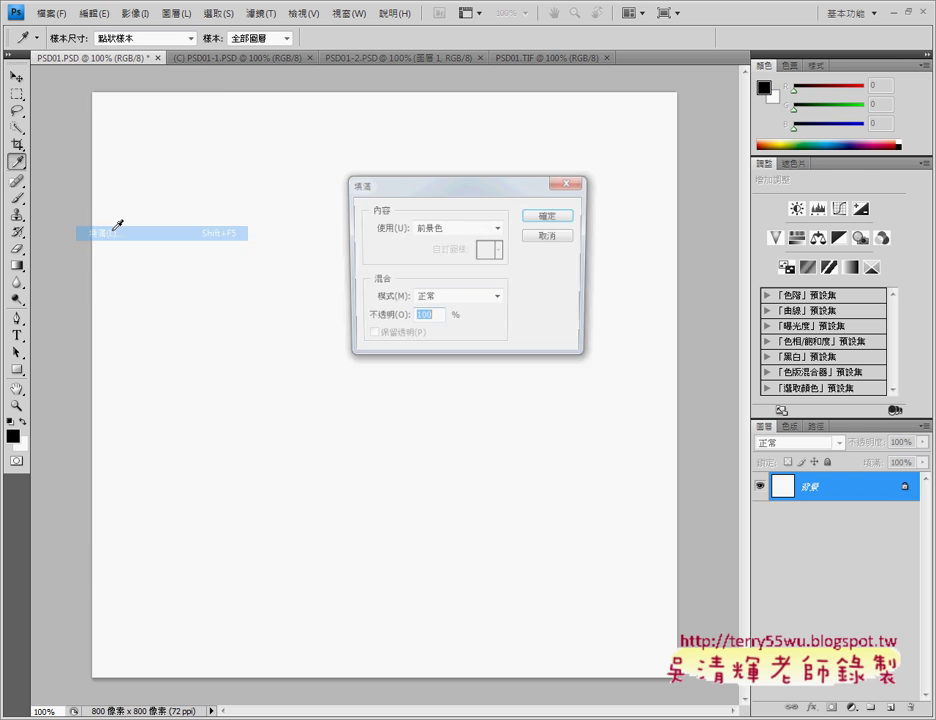
click(499, 229)
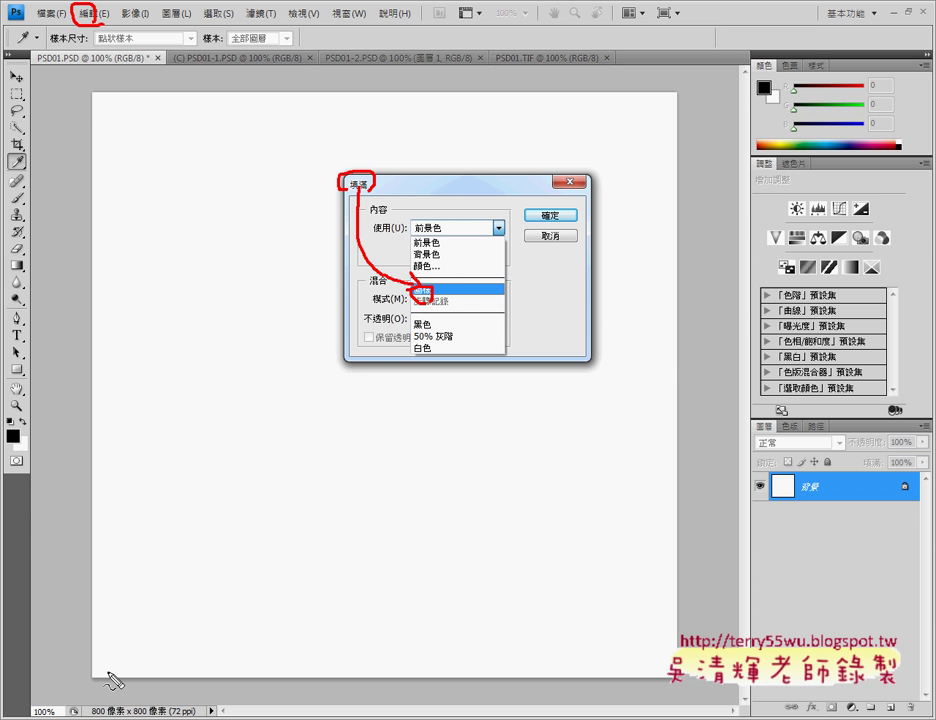
click(110, 676)
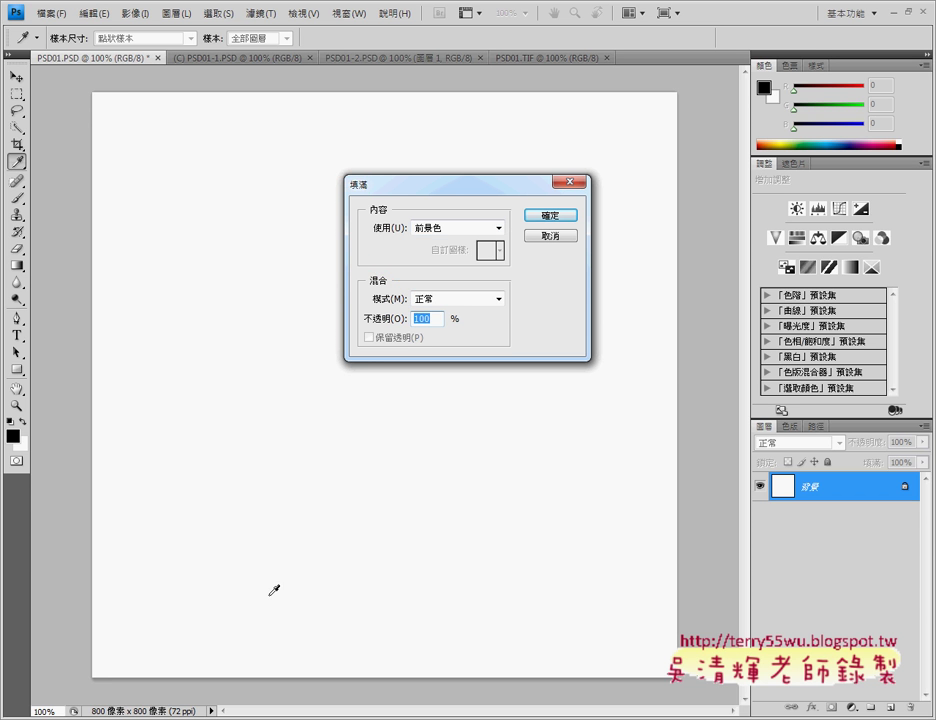
click(500, 228)
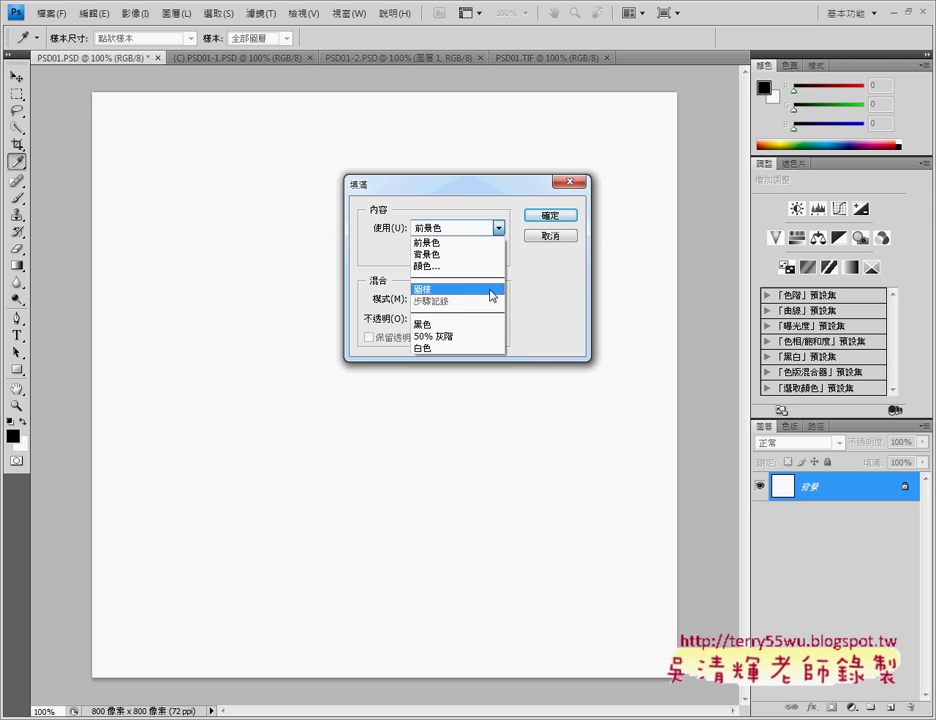
click(495, 292)
click(500, 252)
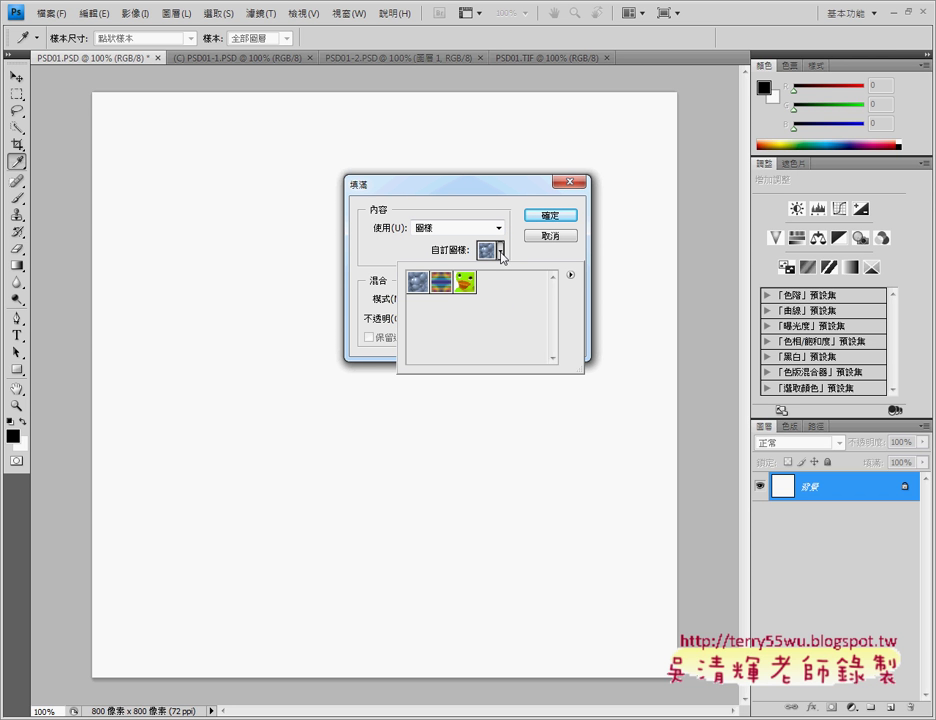
click(465, 285)
- Apply the duck pattern fill to PSD01.PSD, then switch to PSD01-1.PSD
click(555, 217)
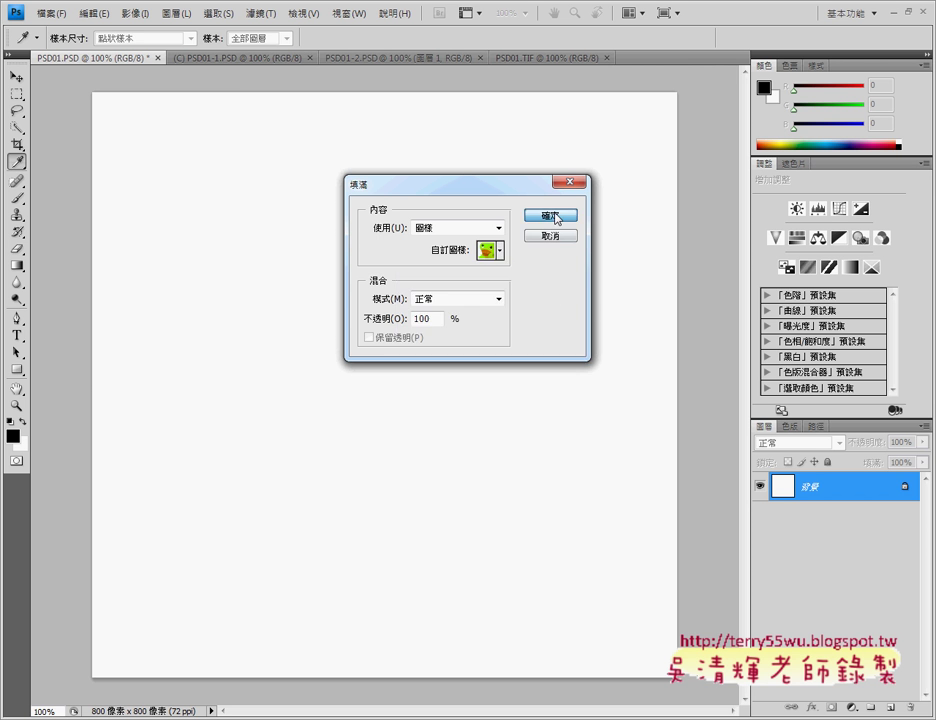
key(v)
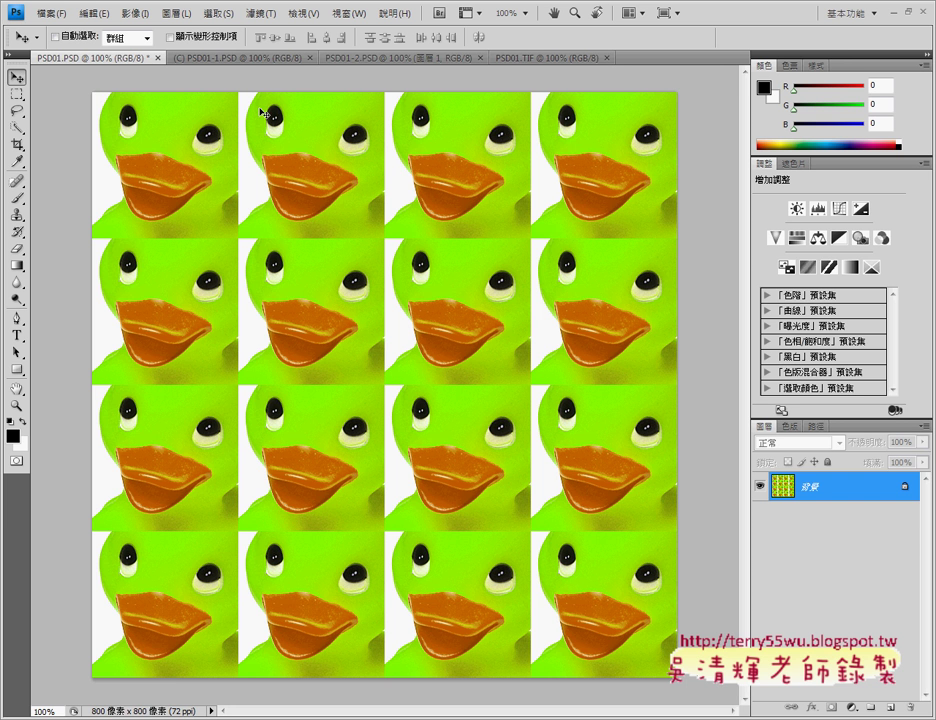
click(250, 58)
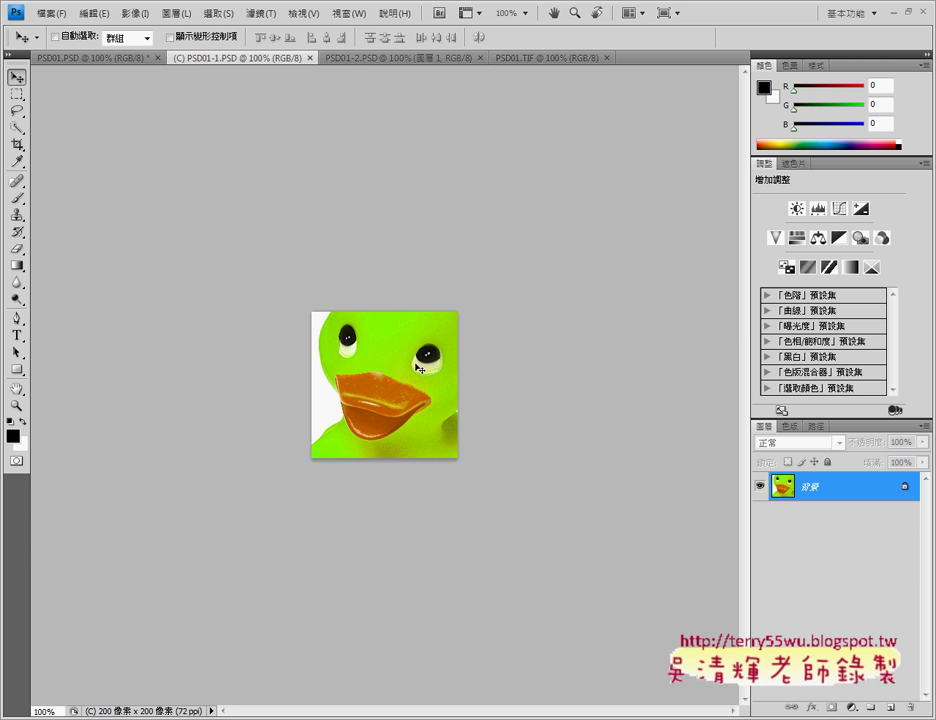
click(257, 15)
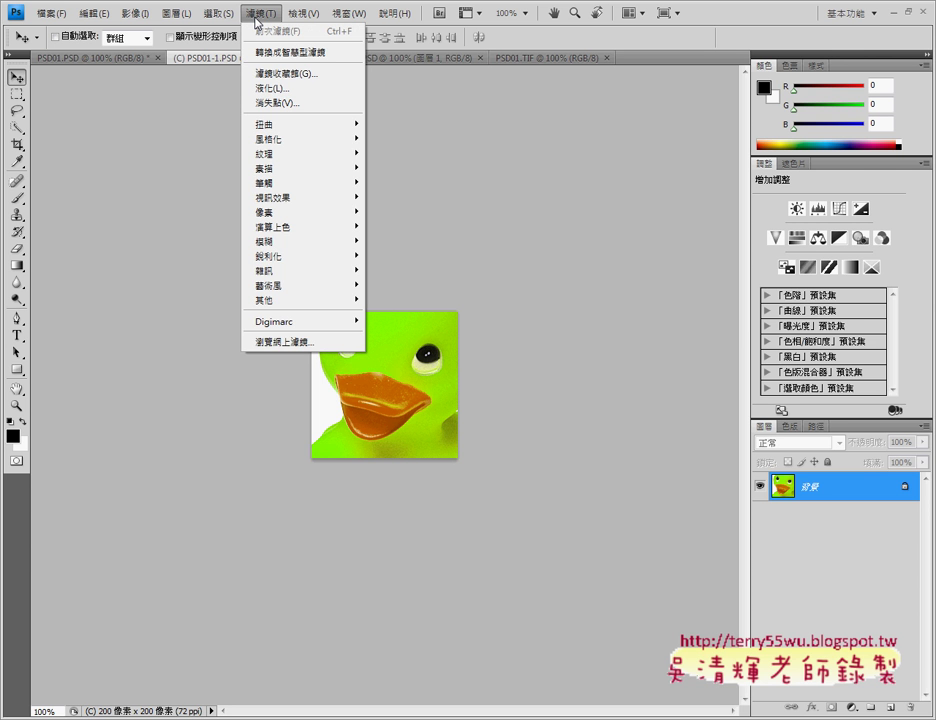
click(282, 89)
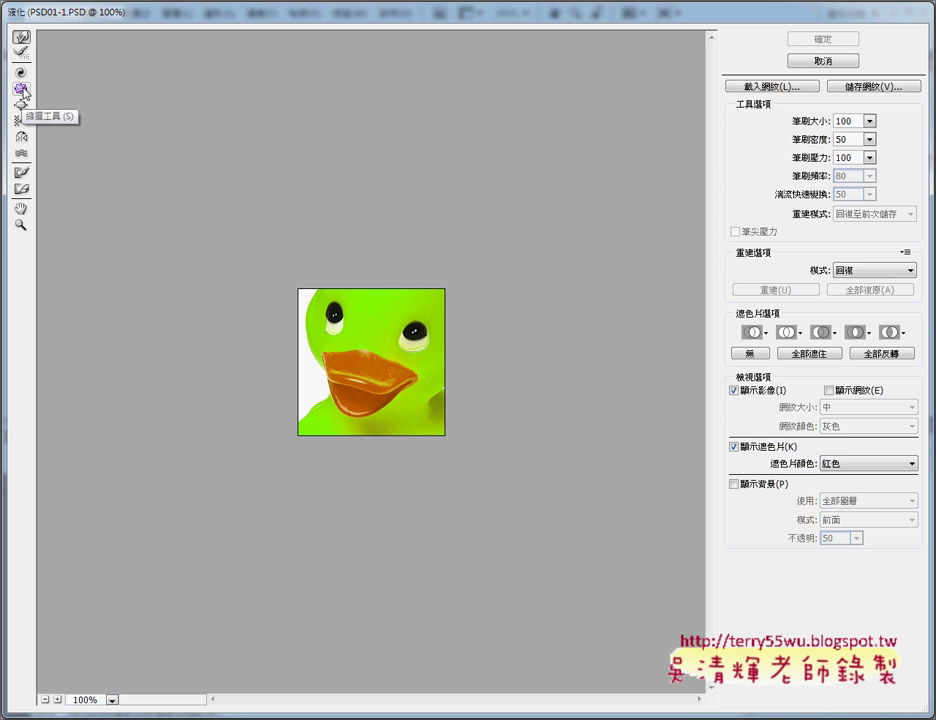
click(22, 90)
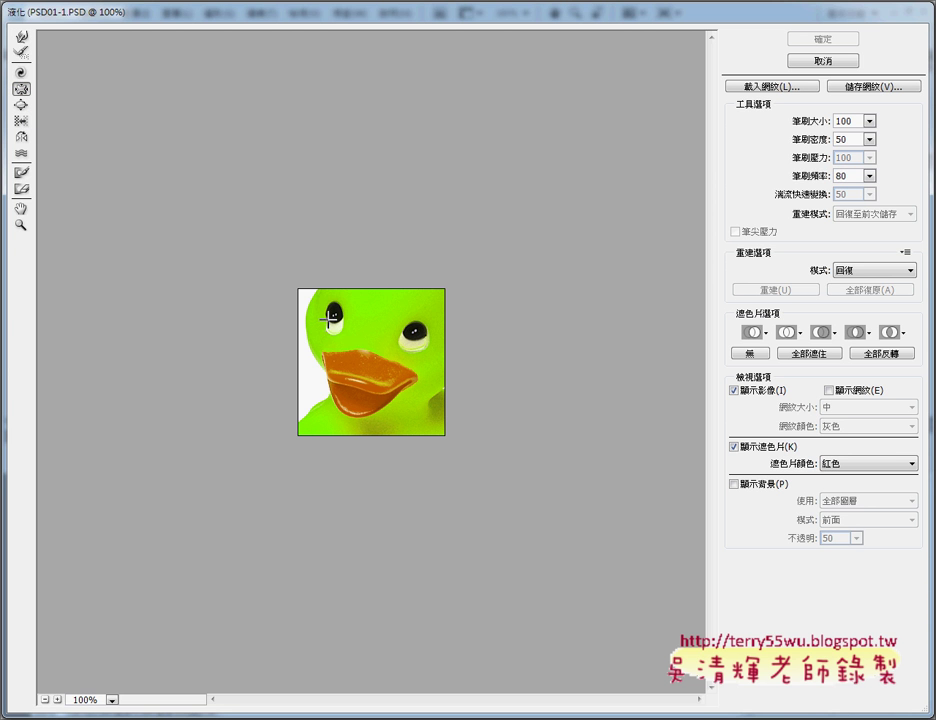
click(335, 316)
drag(335, 318, 335, 318)
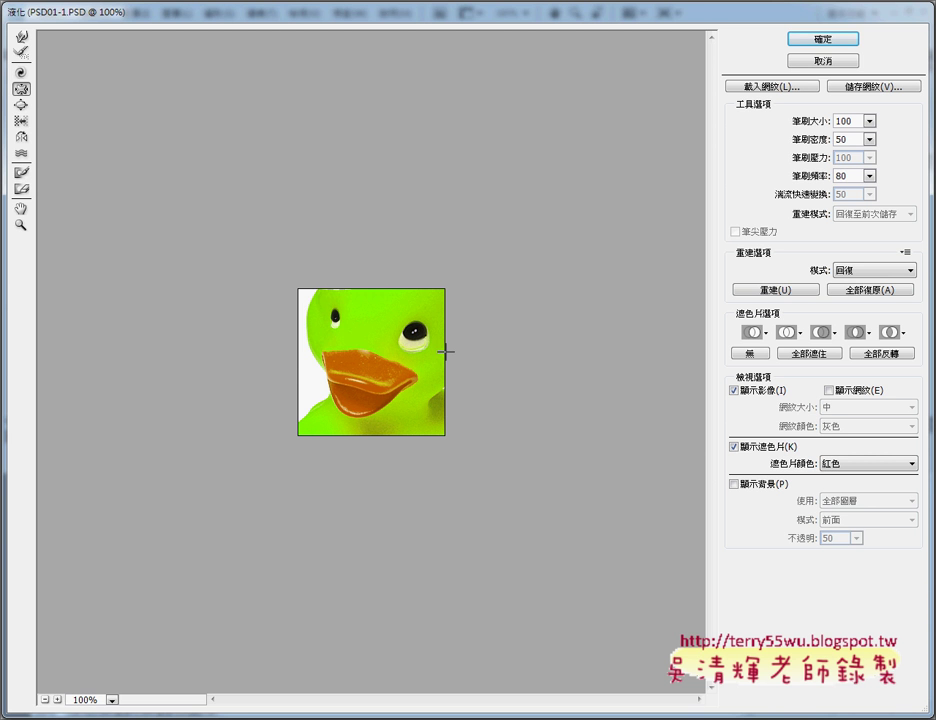
drag(411, 338, 413, 340)
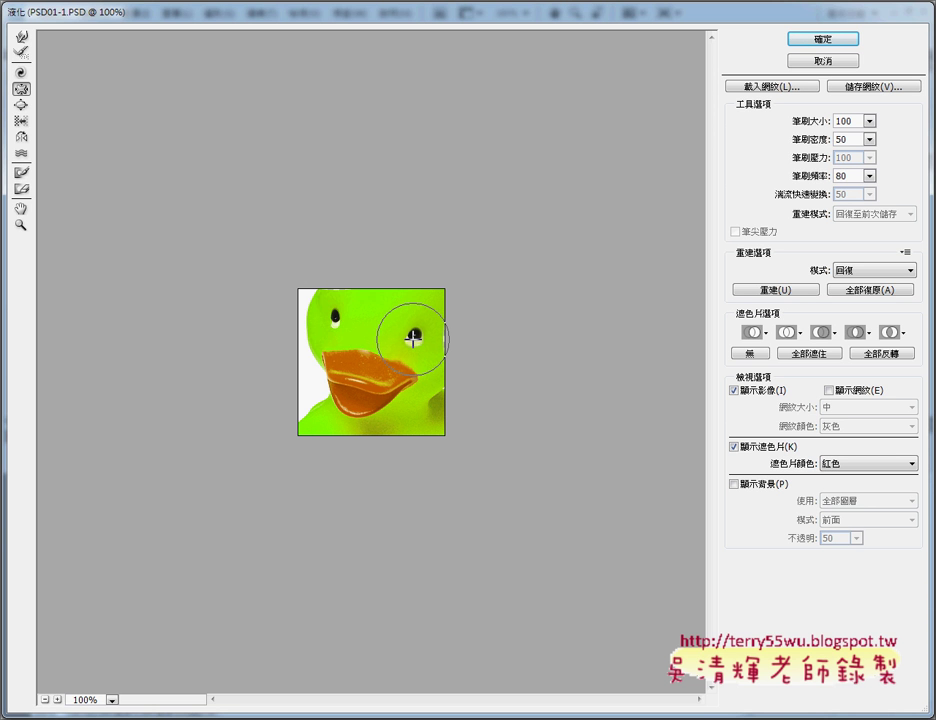
drag(412, 338, 412, 338)
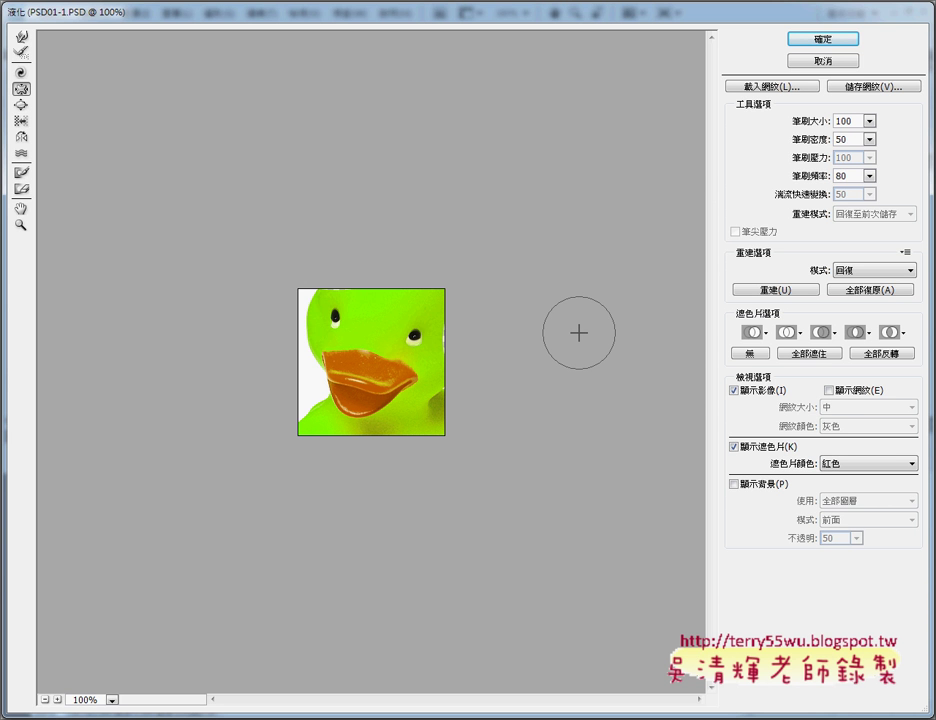
click(21, 106)
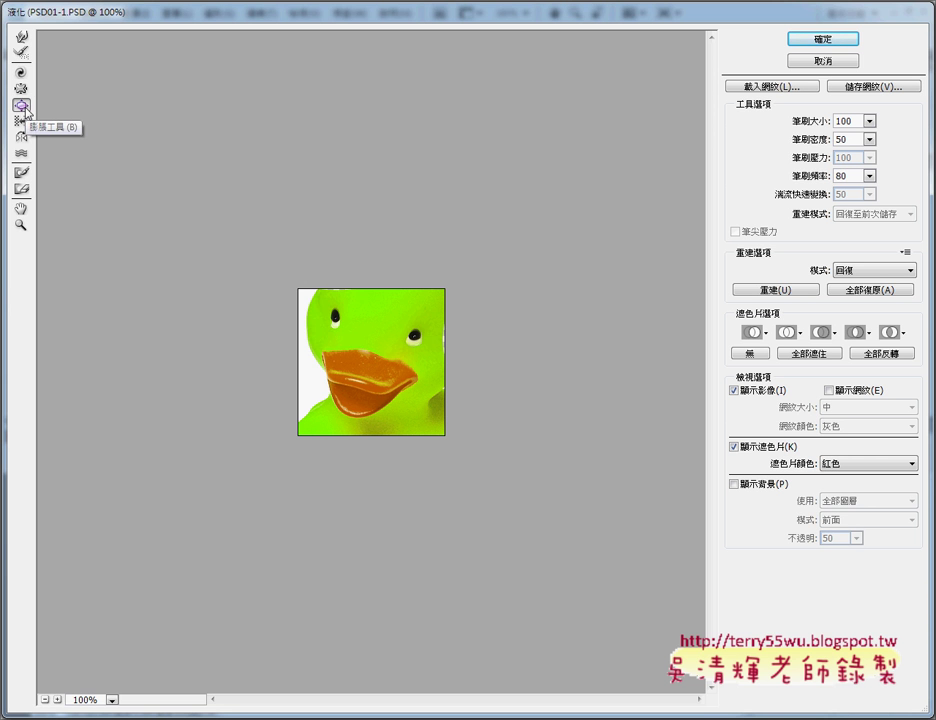
click(335, 320)
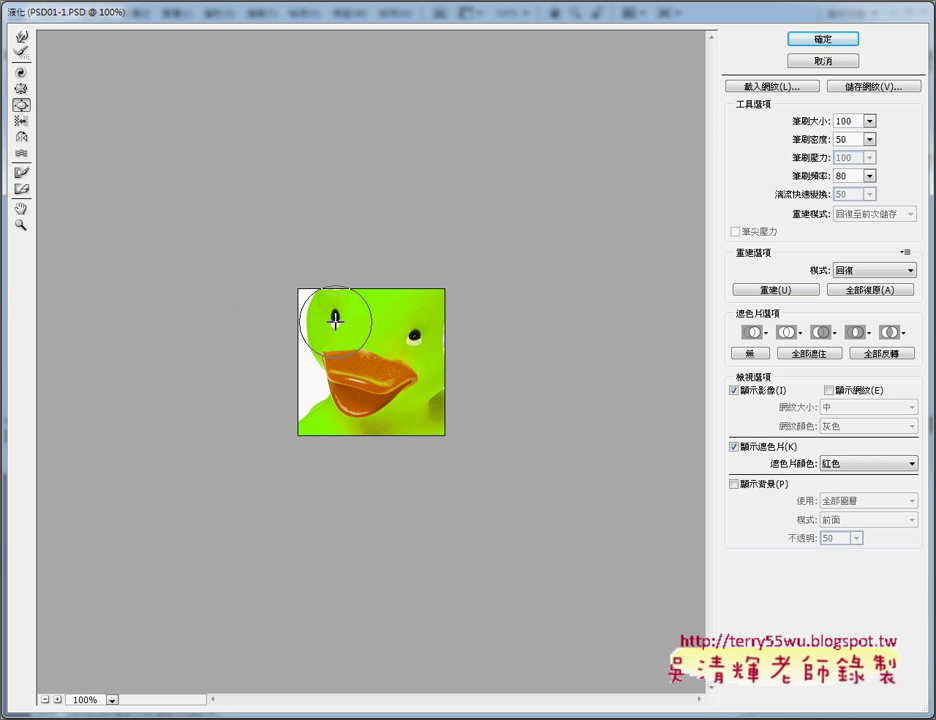
drag(335, 319, 335, 319)
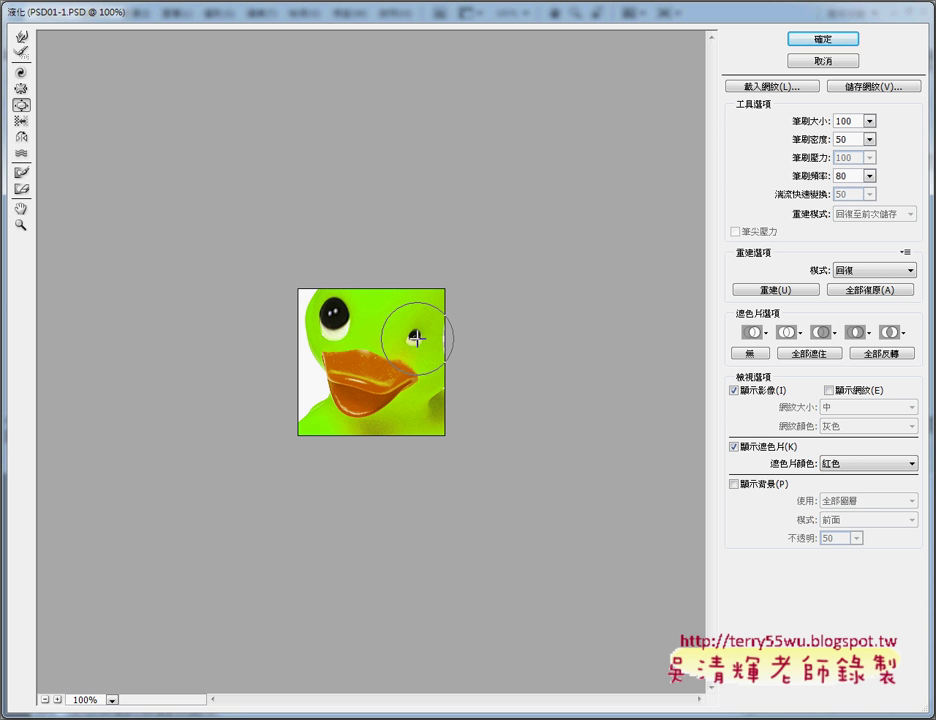
drag(414, 335, 413, 338)
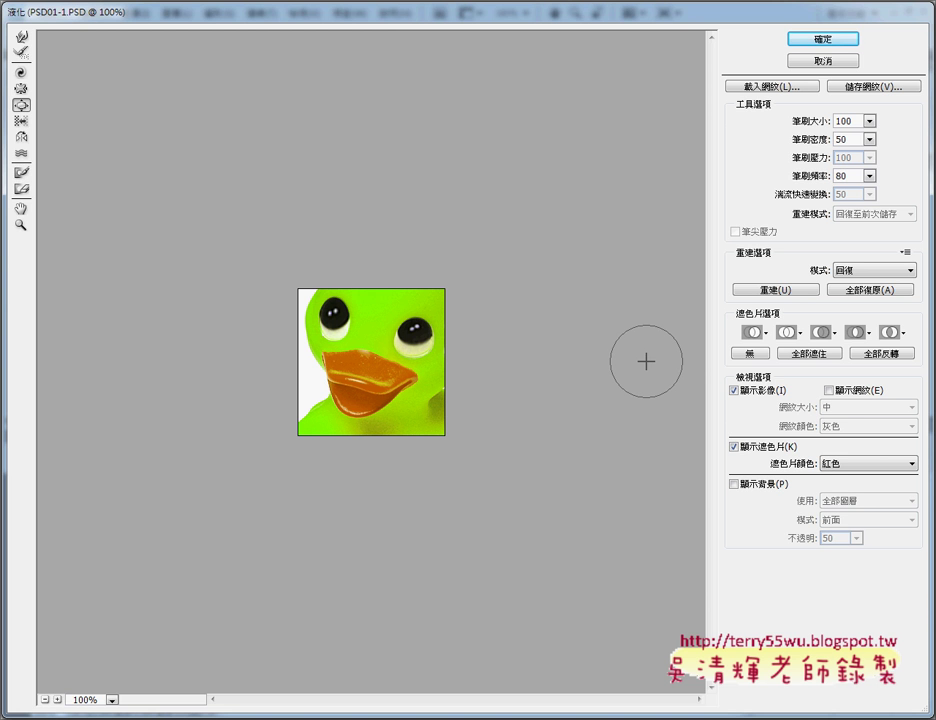
click(836, 66)
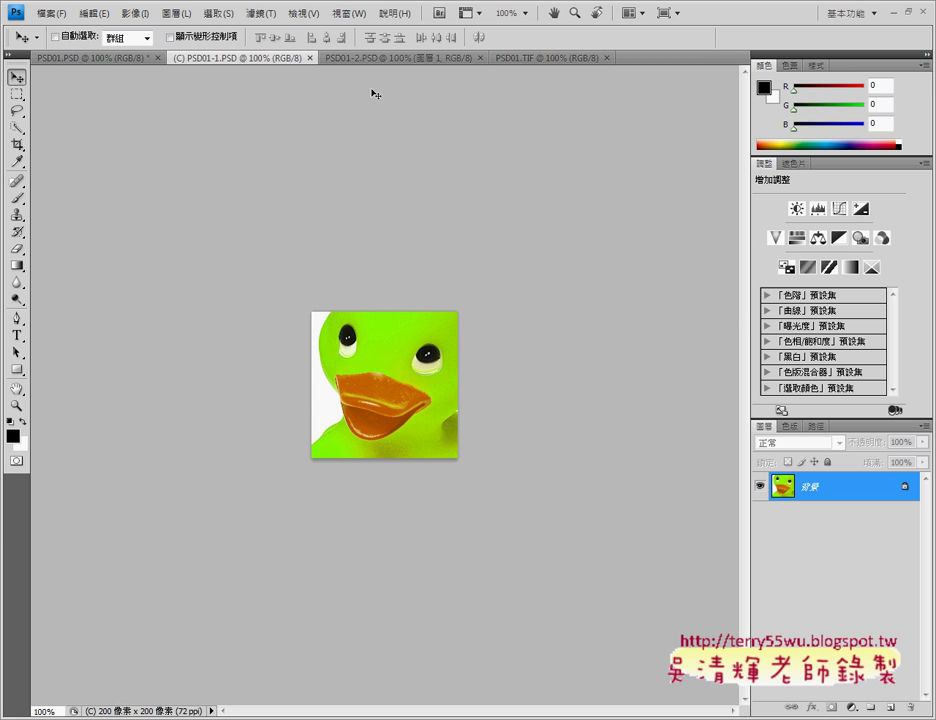
click(270, 15)
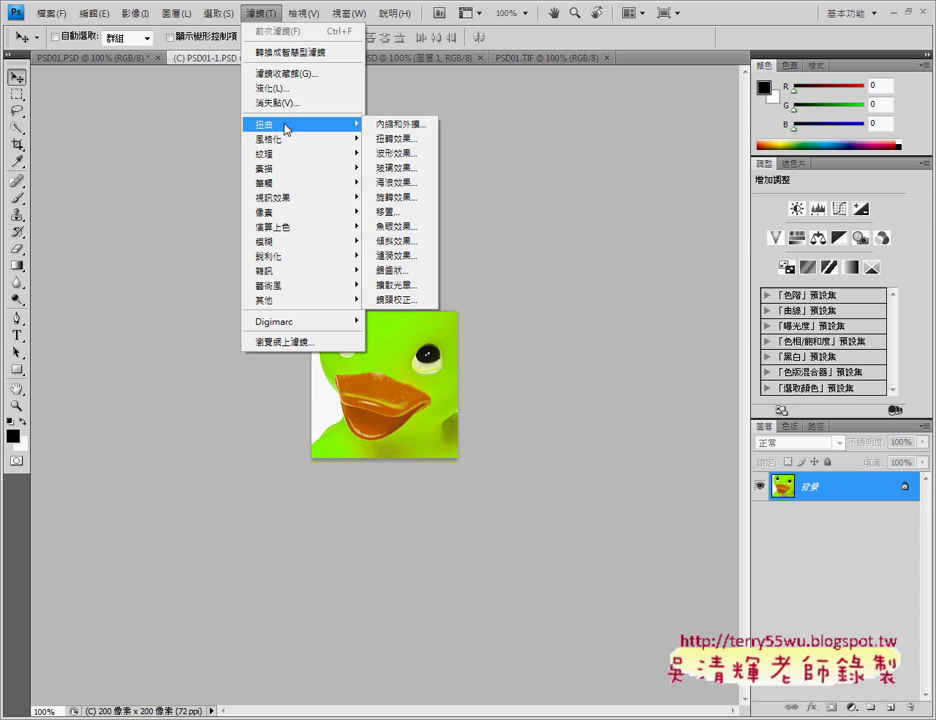
mouse_move(290, 139)
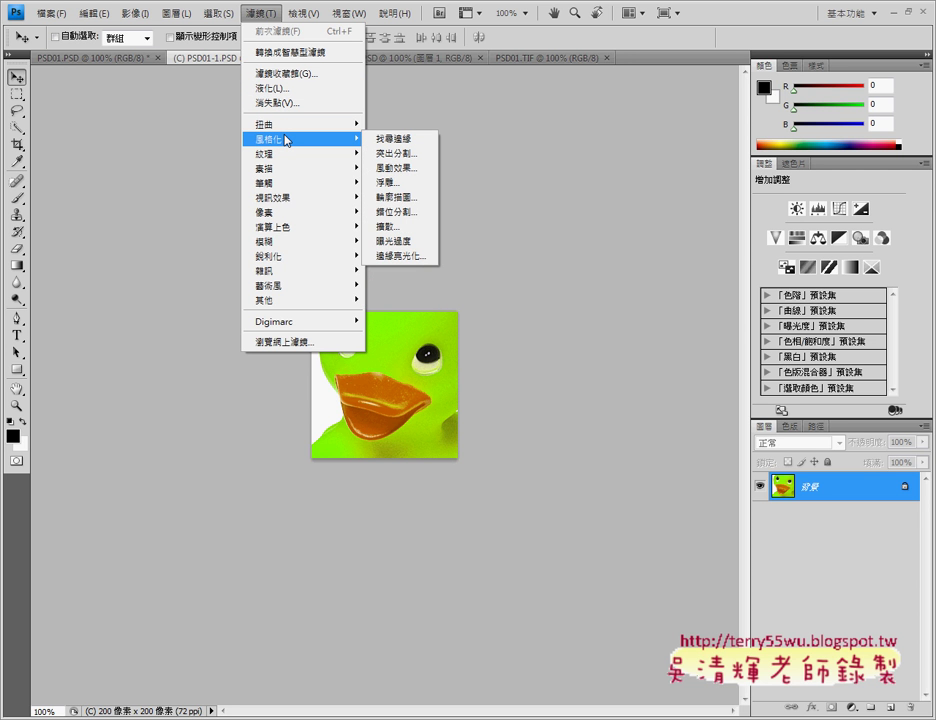
click(495, 368)
click(104, 58)
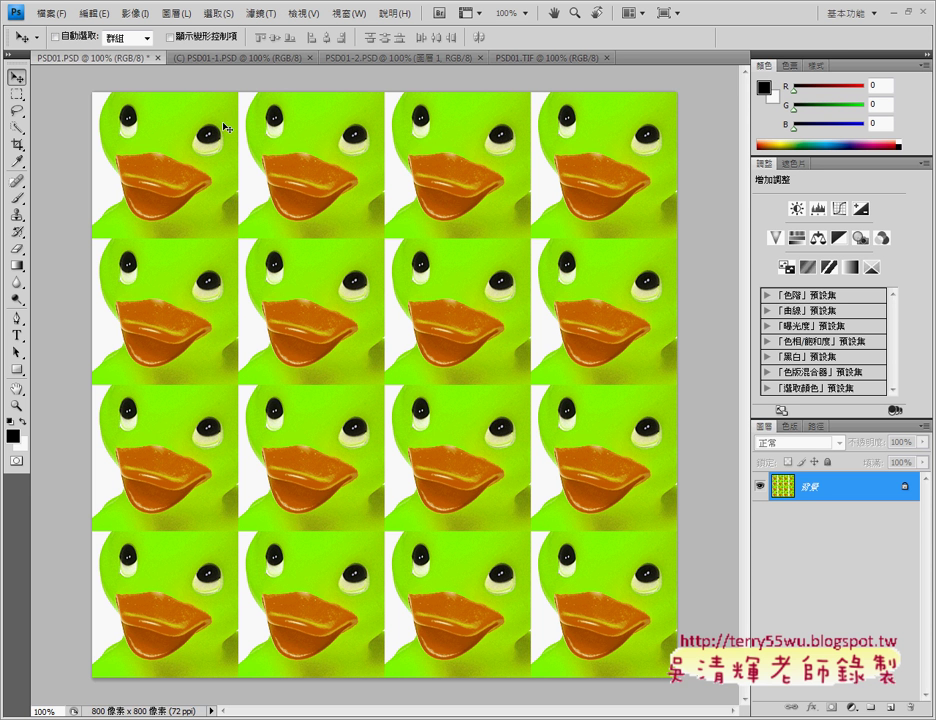
click(221, 59)
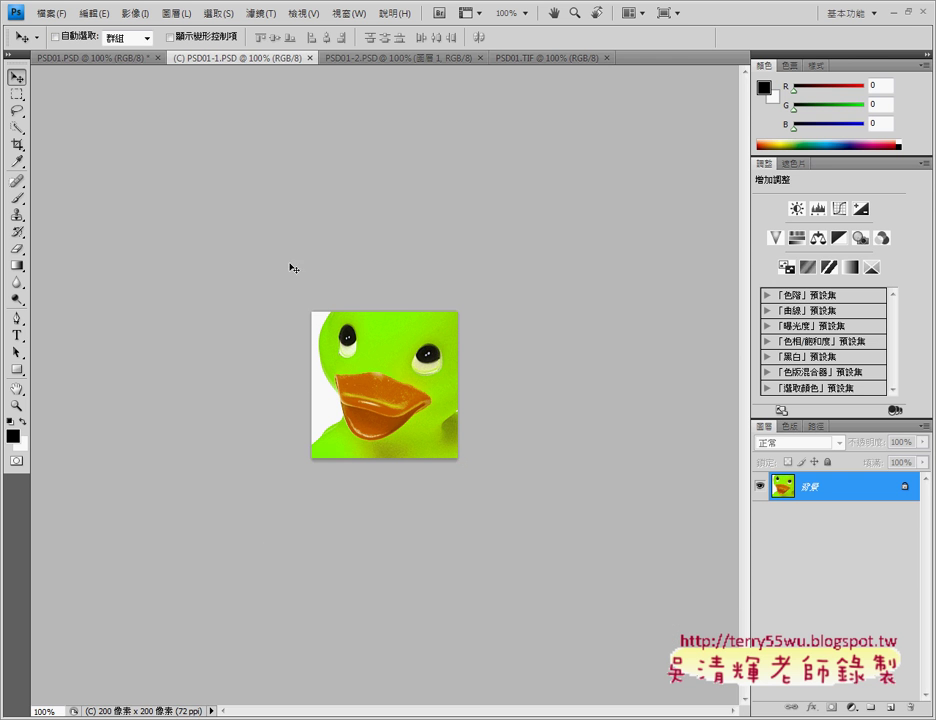
- Read the exam PDF's PSD01-2.PSD tenfold-enlargement step, then return to Photoshop
key(alt+Tab)
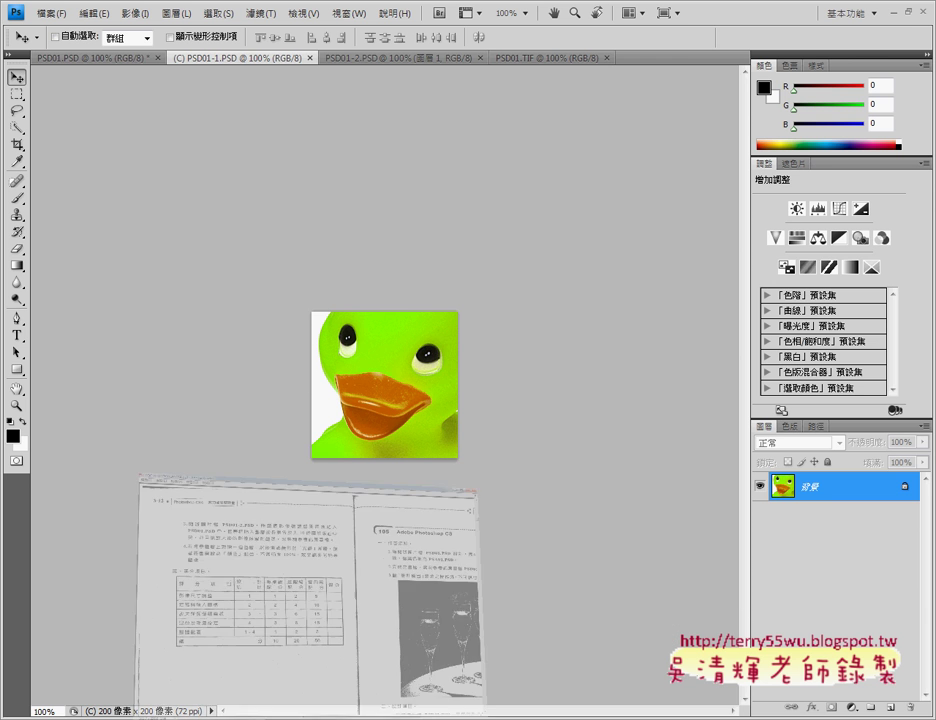
scroll(643, 275, down, 5)
scroll(643, 275, up, 1)
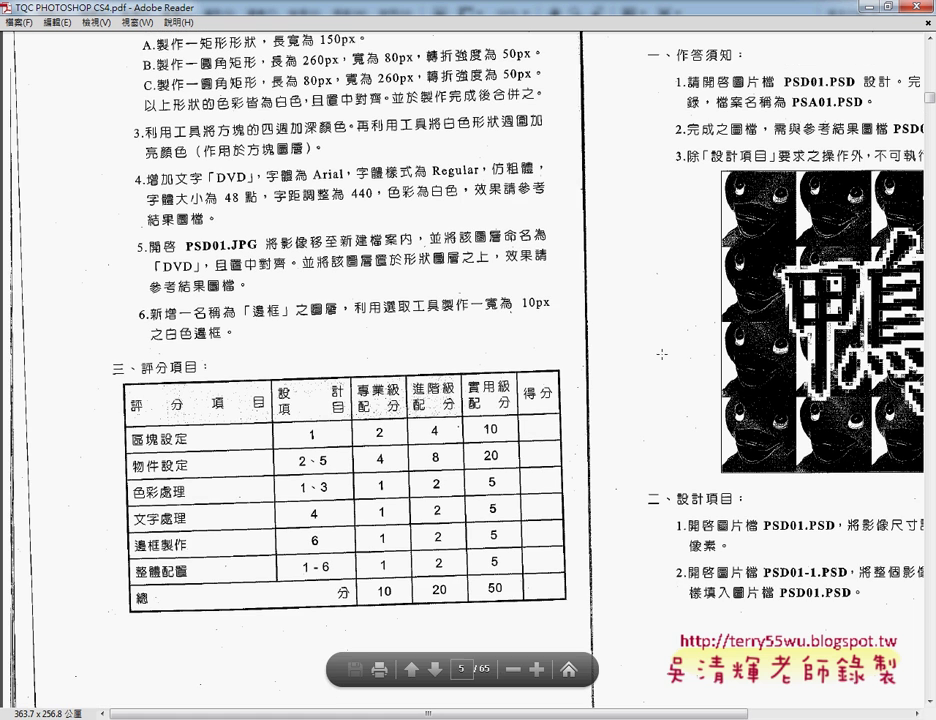
drag(706, 714, 878, 713)
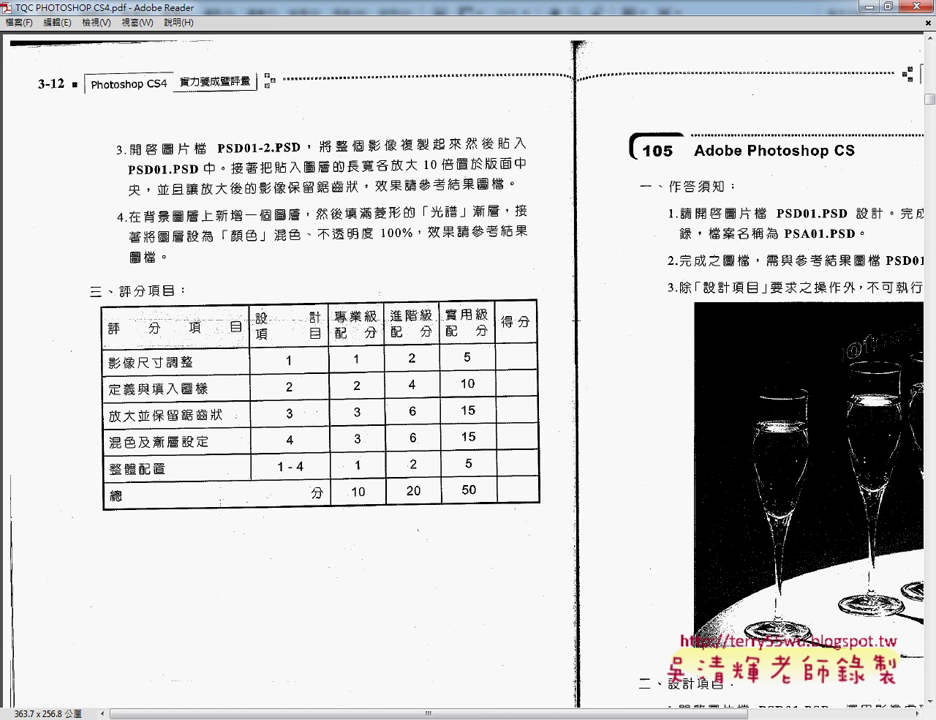
key(alt+Tab)
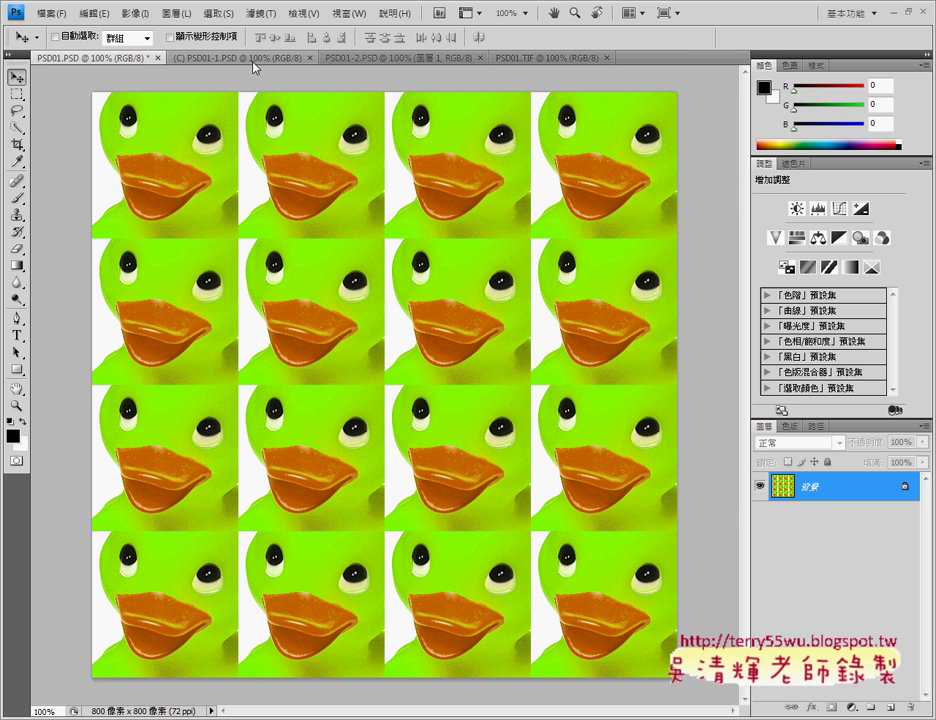
- Activate PSD01-2.PSD and zoom in on its 鴨 character
click(368, 58)
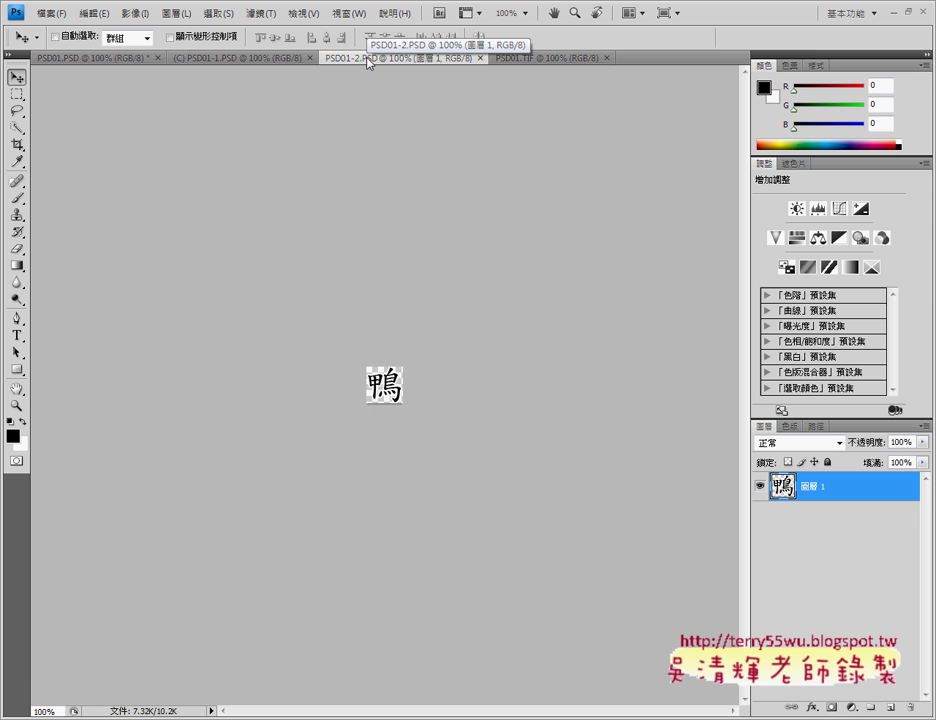
click(93, 58)
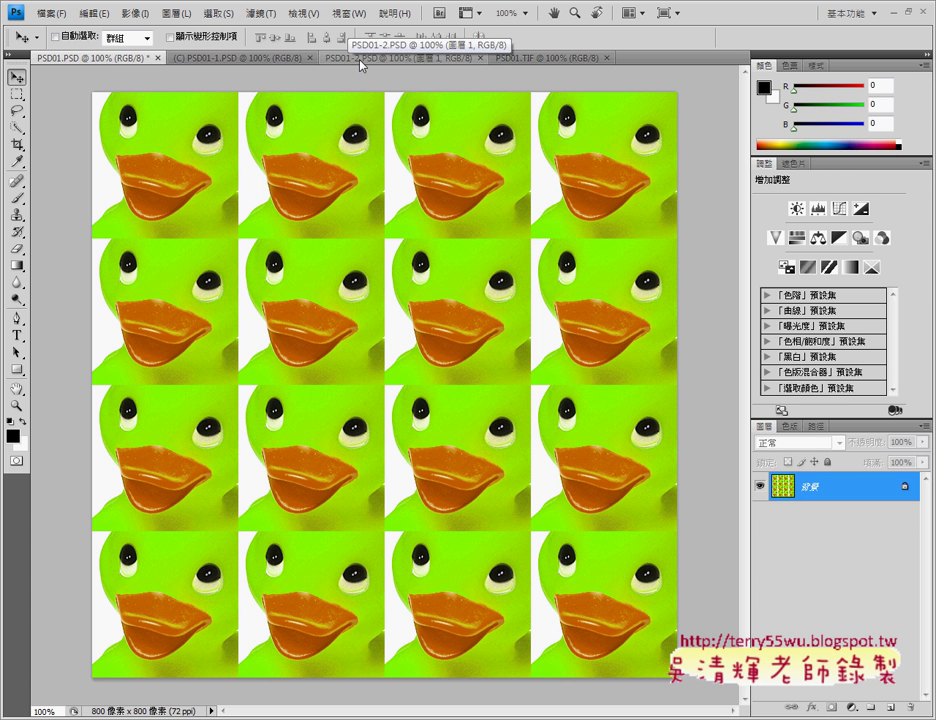
click(360, 60)
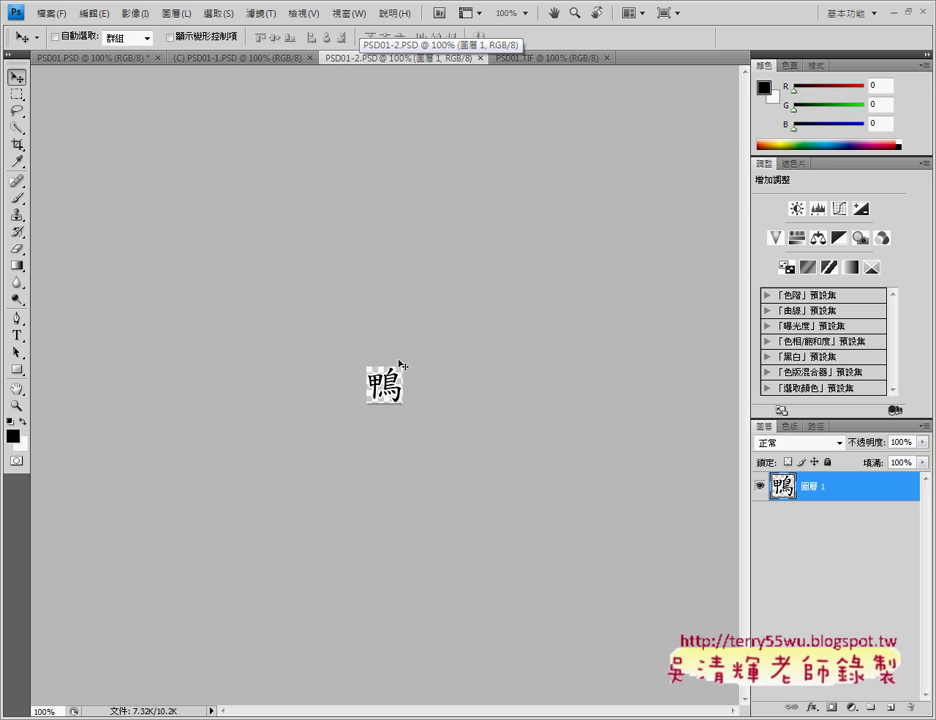
key(ctrl+plus)
key(ctrl+plus)
key(ctrl+plus)
key(ctrl+plus)
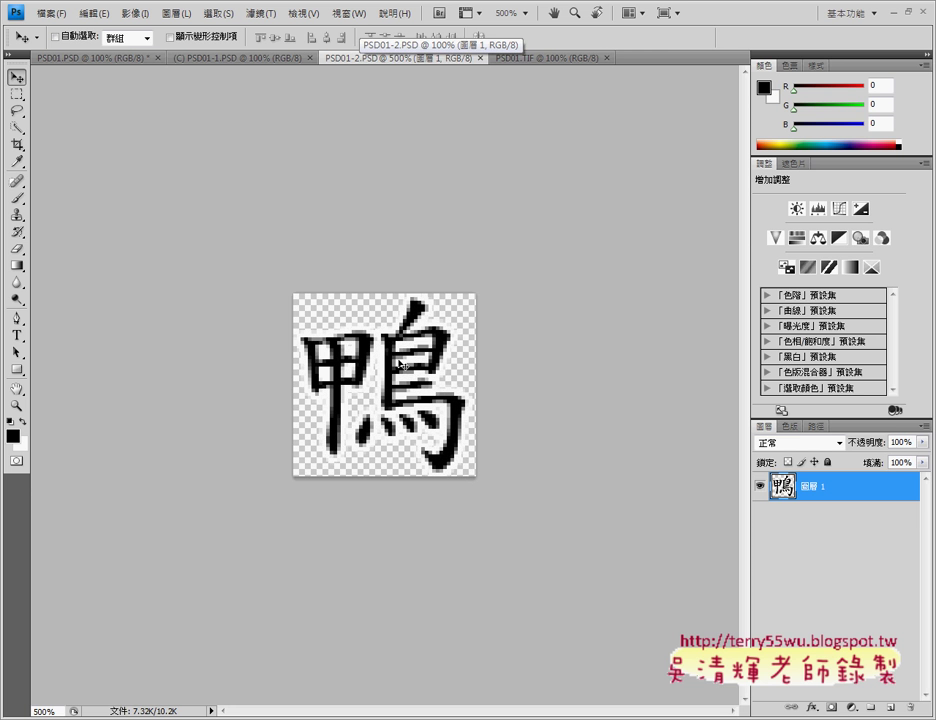
- Choose the Horizontal Type Tool and browse the Character panel's font list, keeping 細明體
click(18, 336)
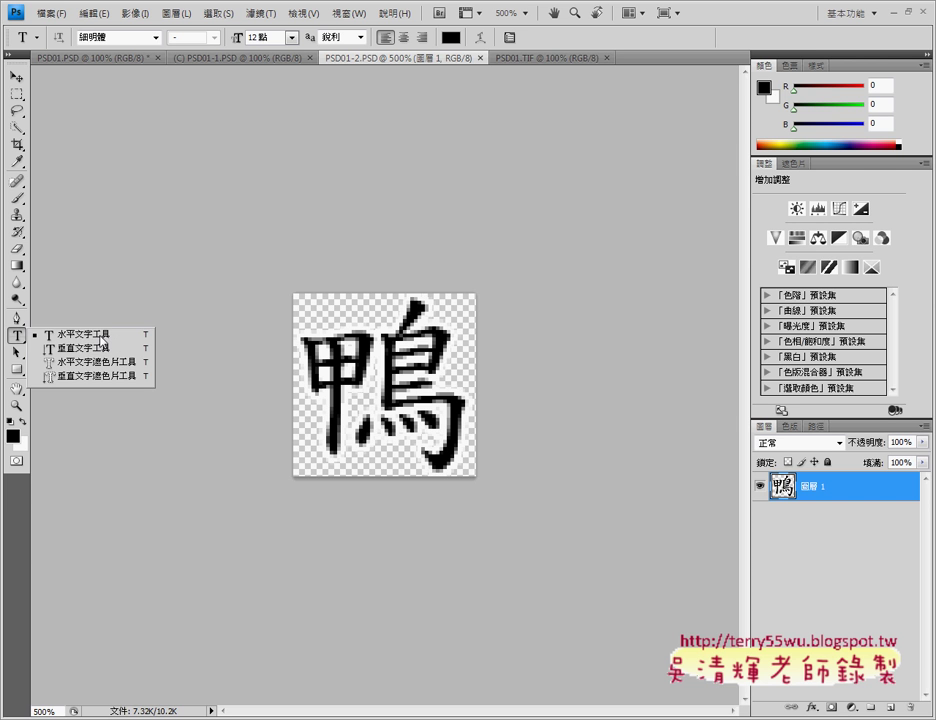
click(104, 341)
click(510, 38)
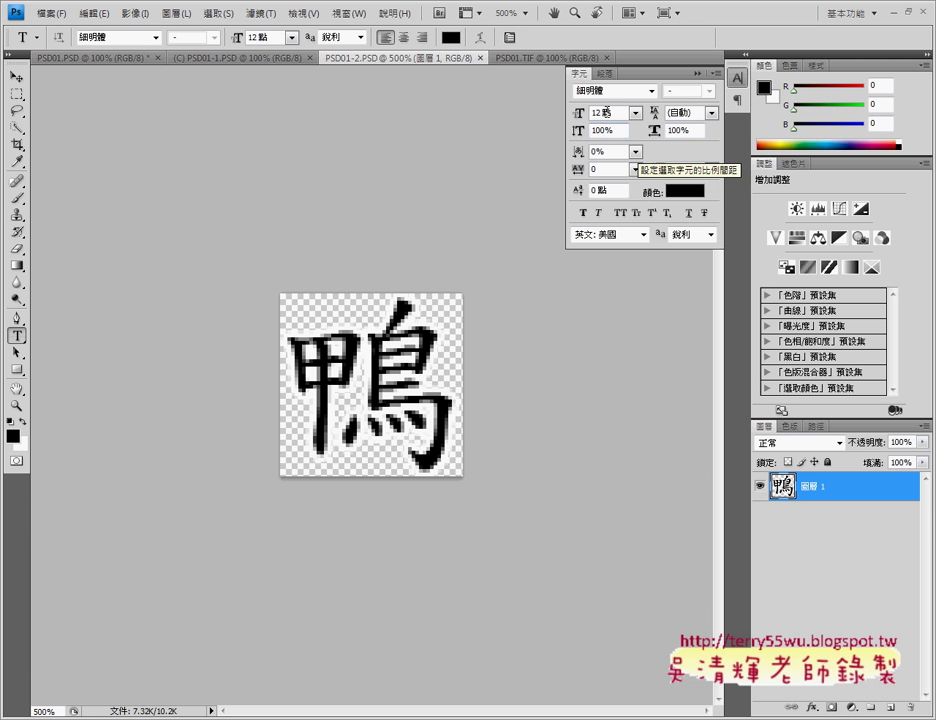
click(651, 91)
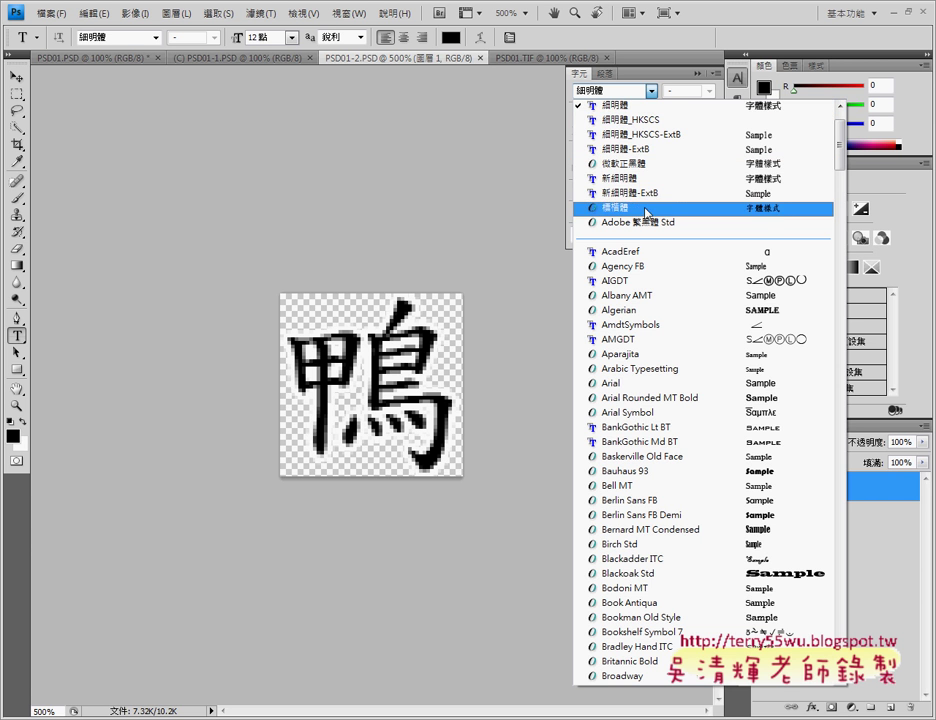
click(479, 190)
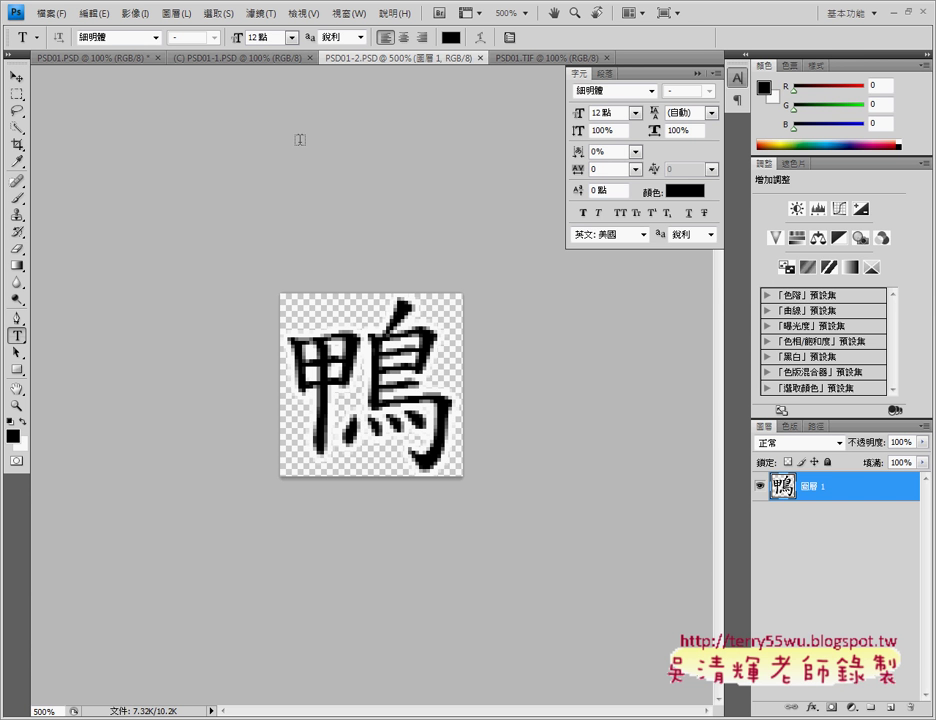
click(511, 38)
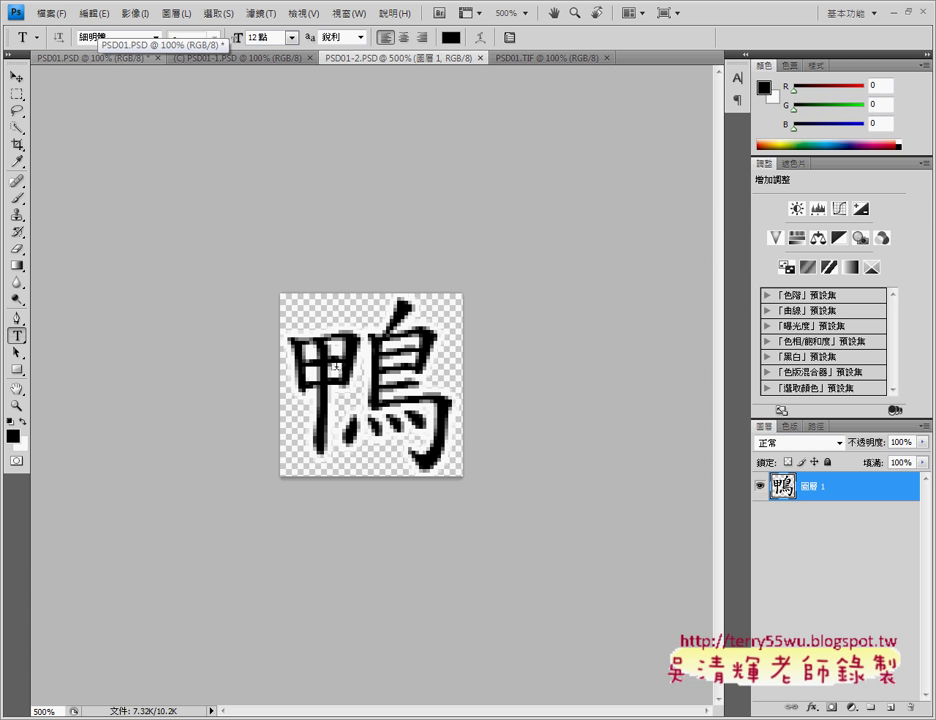
- Select all of the 鴨 image, then open and dismiss the Layer 1 context menu
key(ctrl+a)
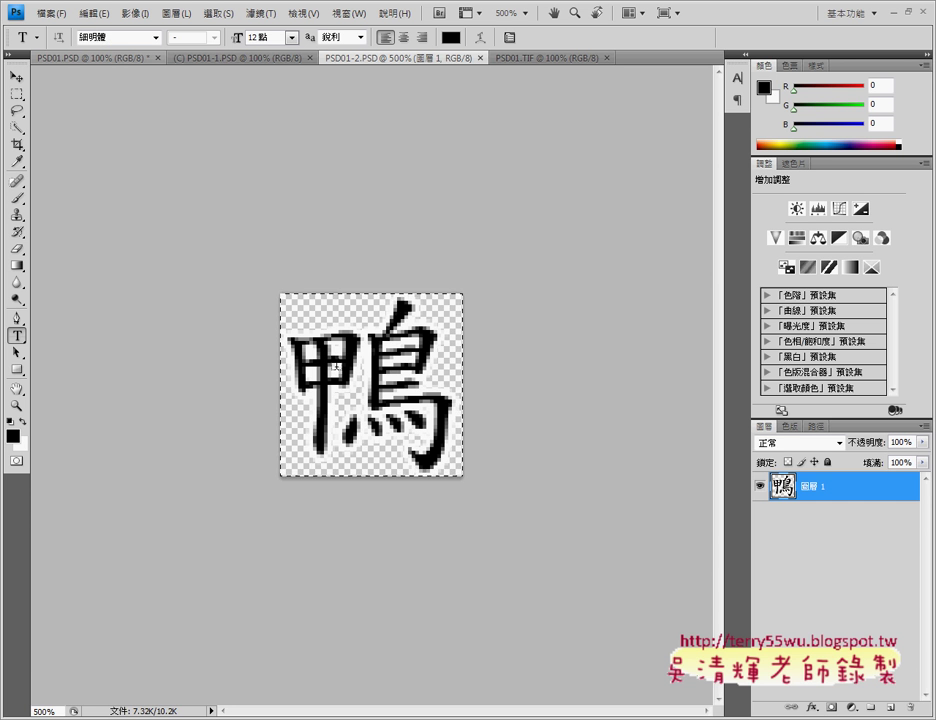
right_click(850, 487)
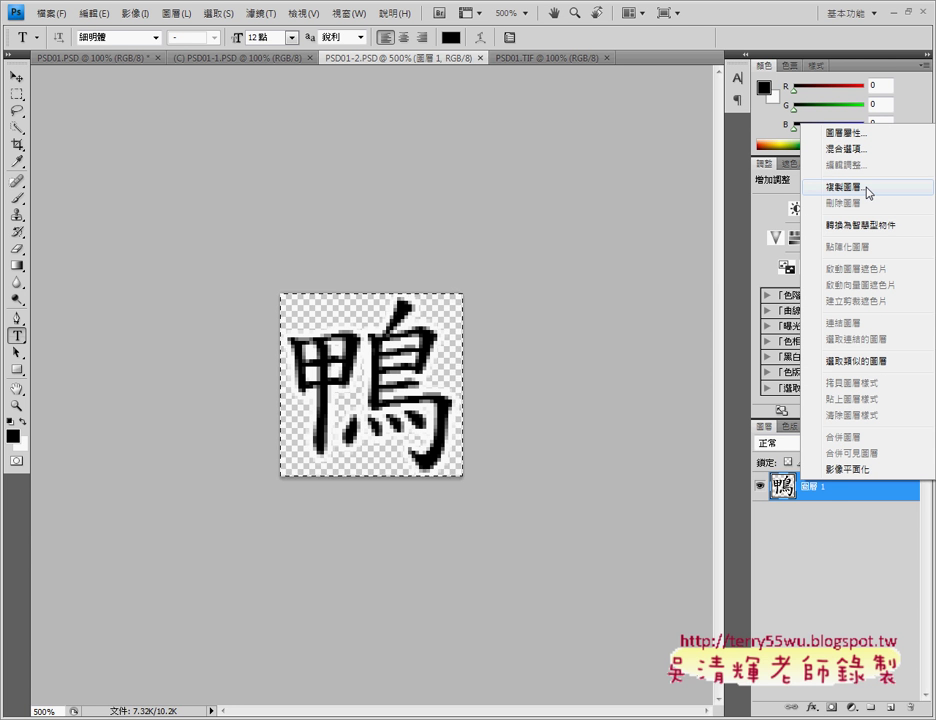
click(324, 208)
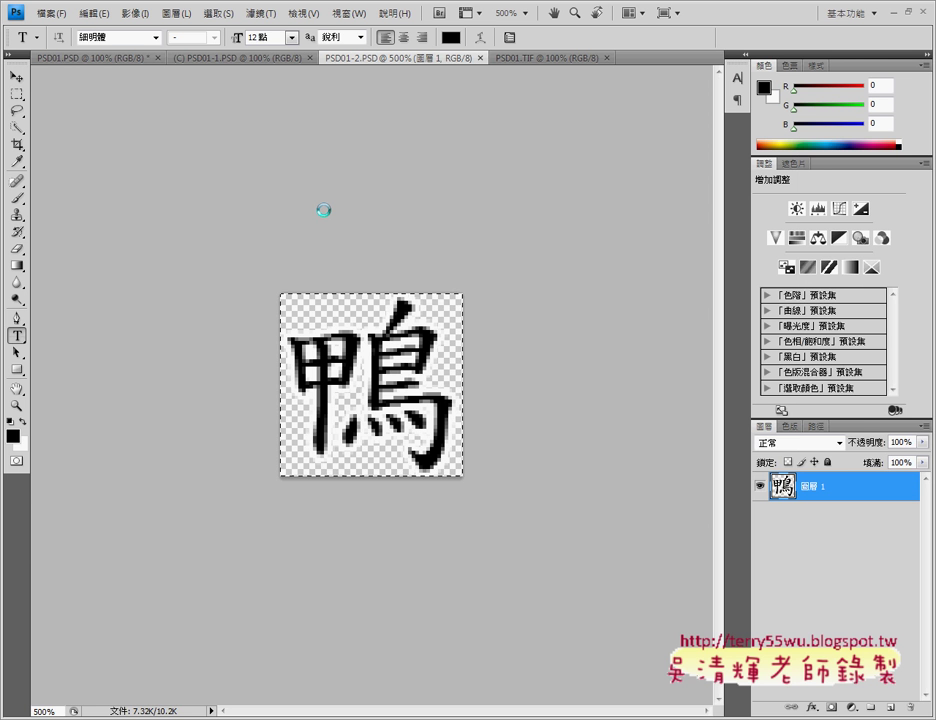
- Paste 鴨 into PSD01.PSD as a new layer and scale it proportionally to 1000%
click(110, 59)
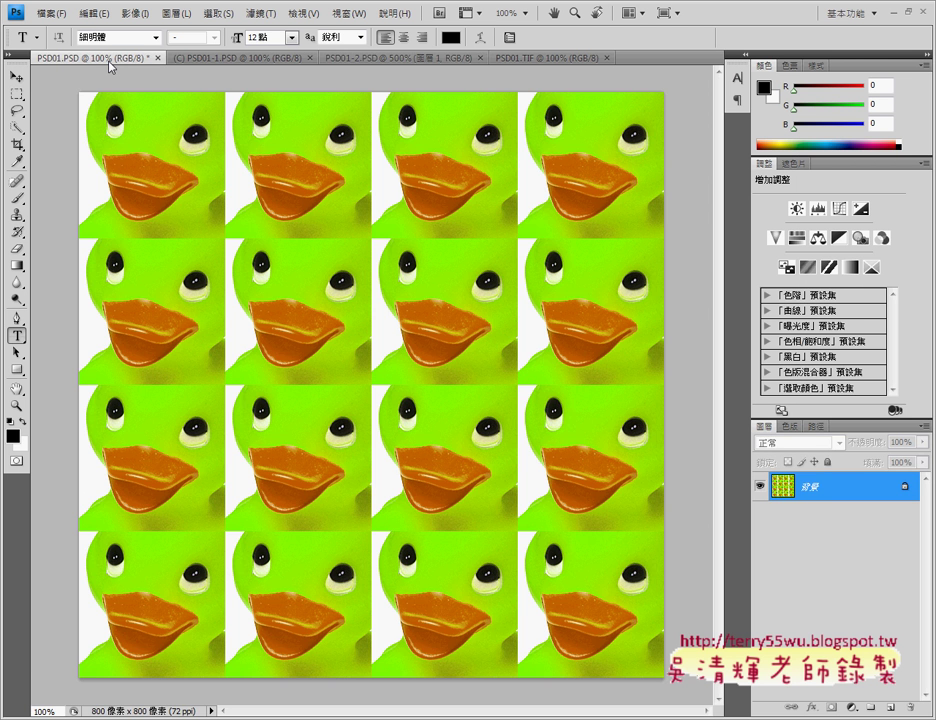
key(ctrl+v)
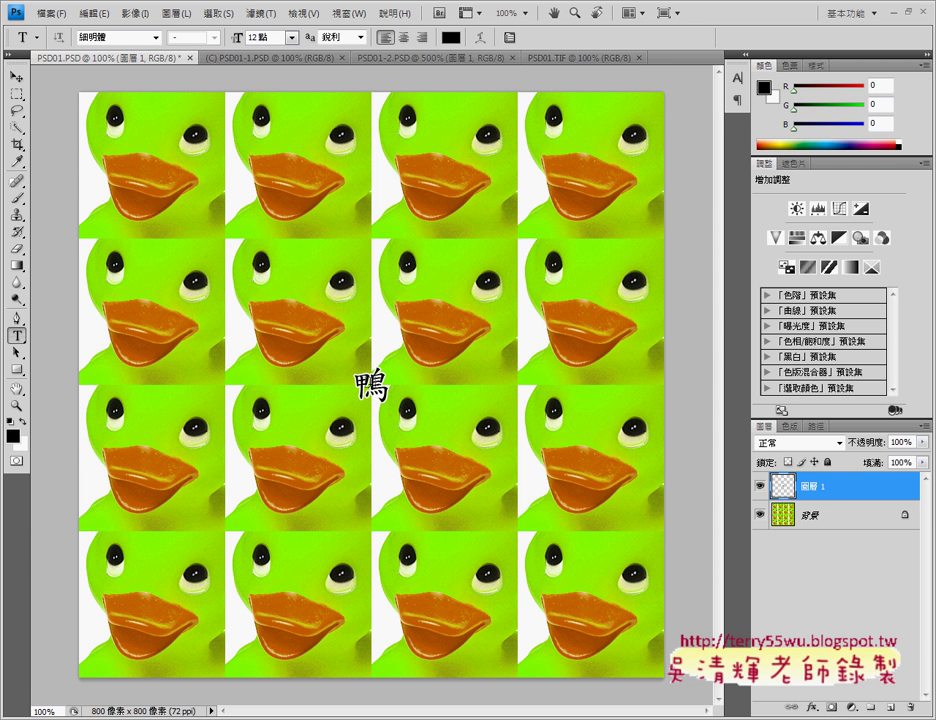
key(ctrl+t)
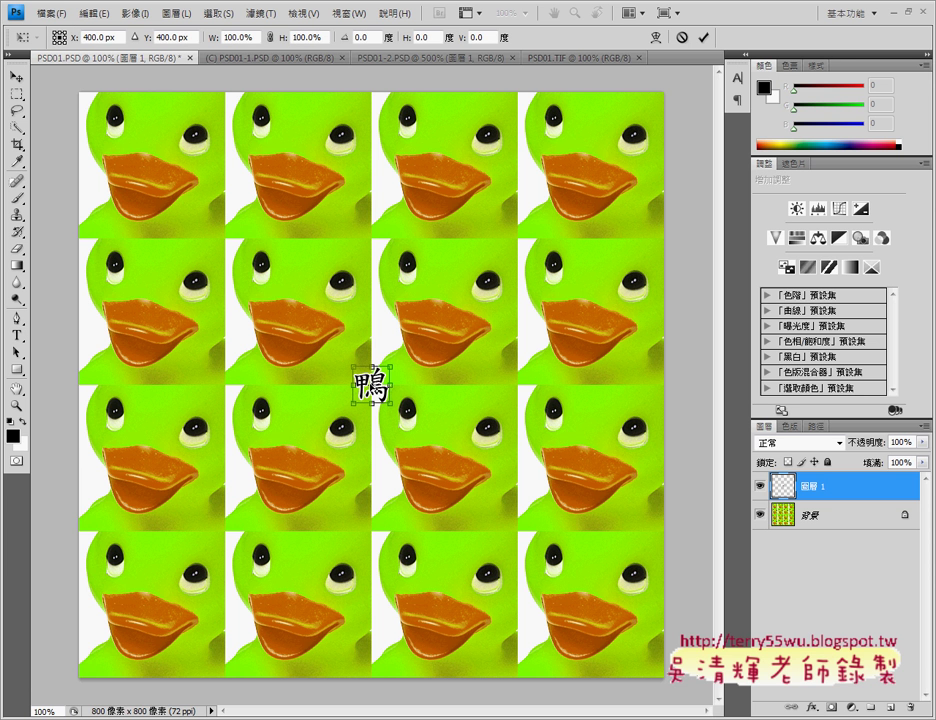
click(95, 14)
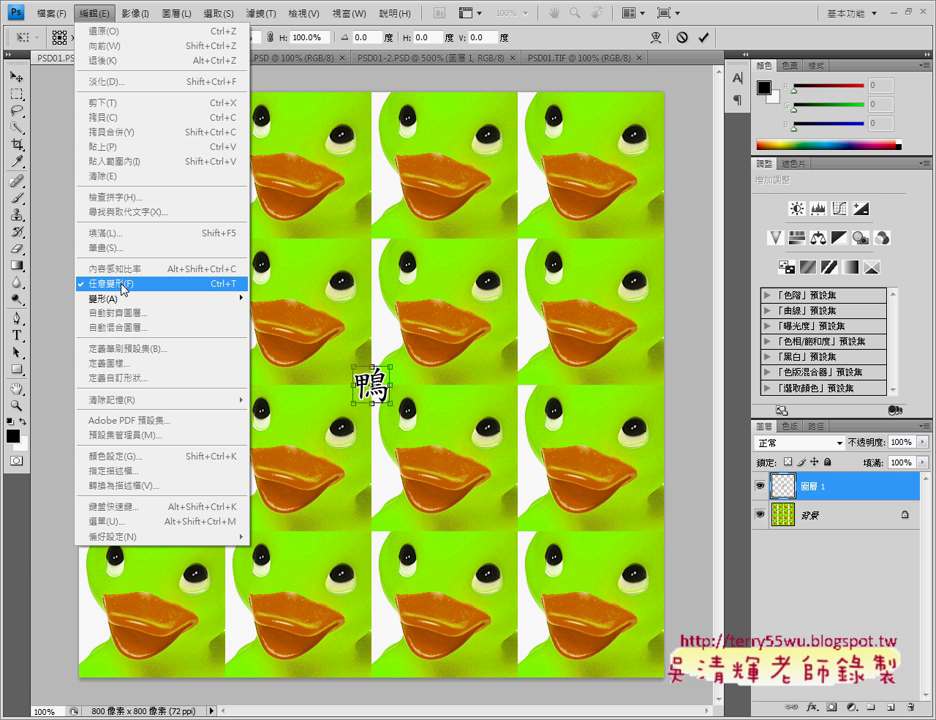
key(Escape)
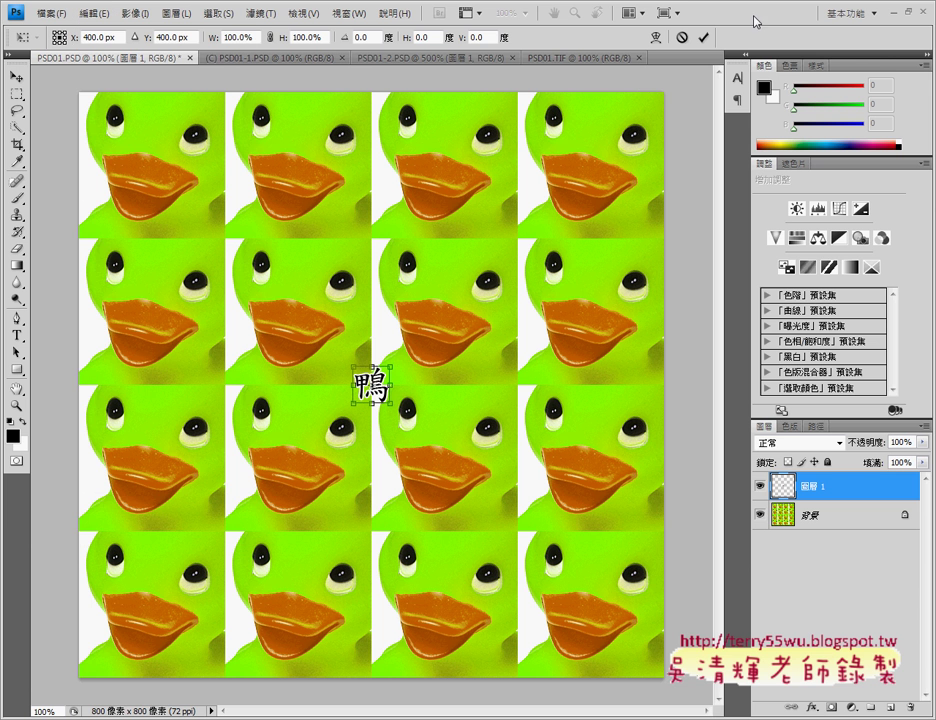
click(271, 38)
click(228, 37)
text(0)
key(Return)
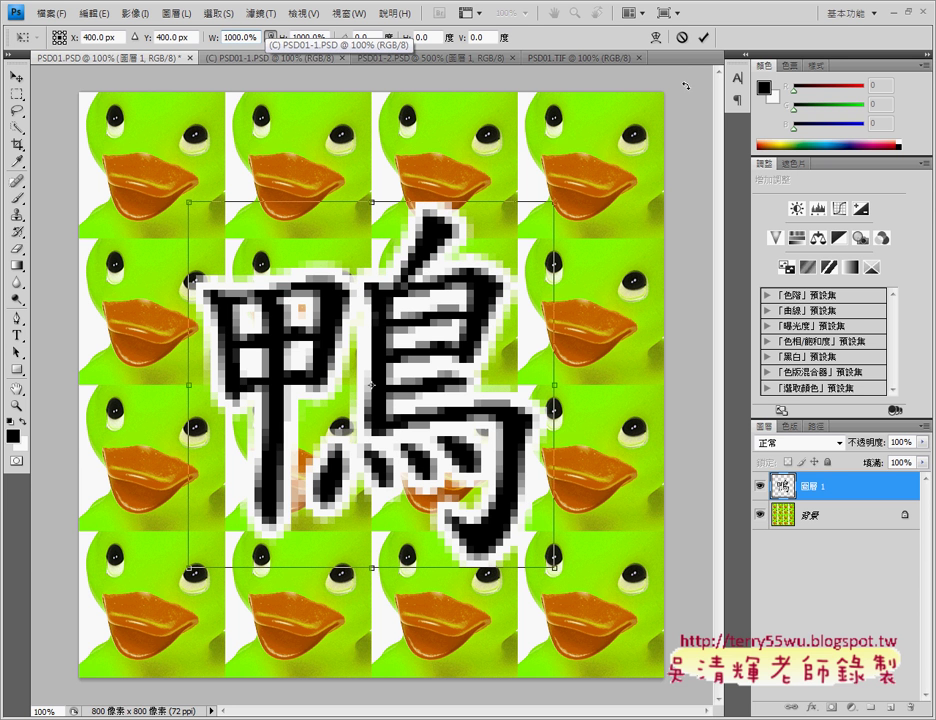
click(705, 38)
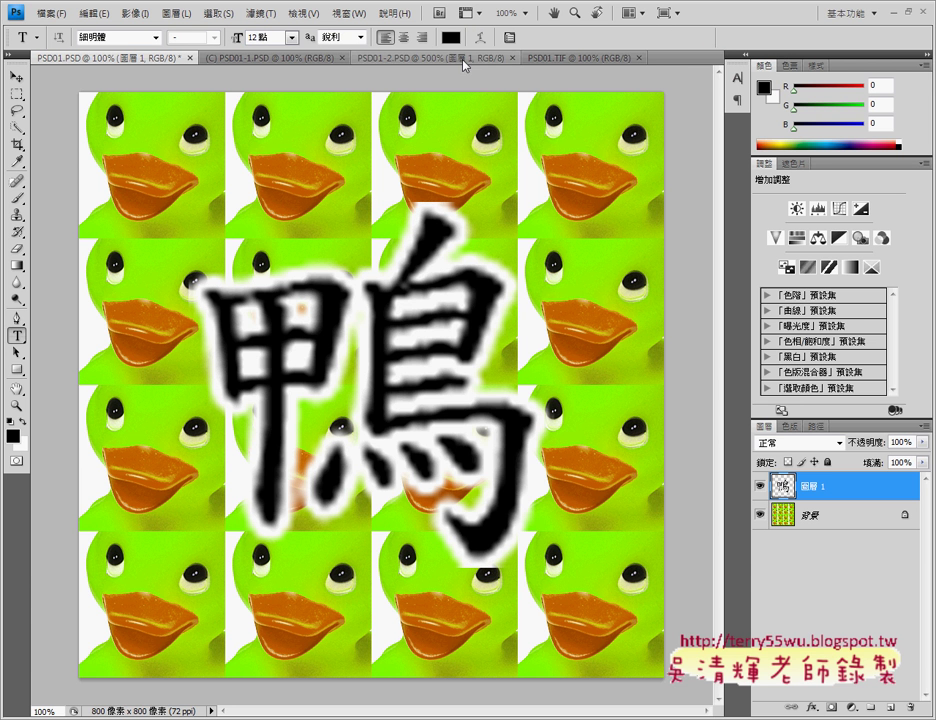
- Glance at PSD01.TIF, then undo the blurry 1000% enlargement of 鴨 in PSD01.PSD
click(563, 60)
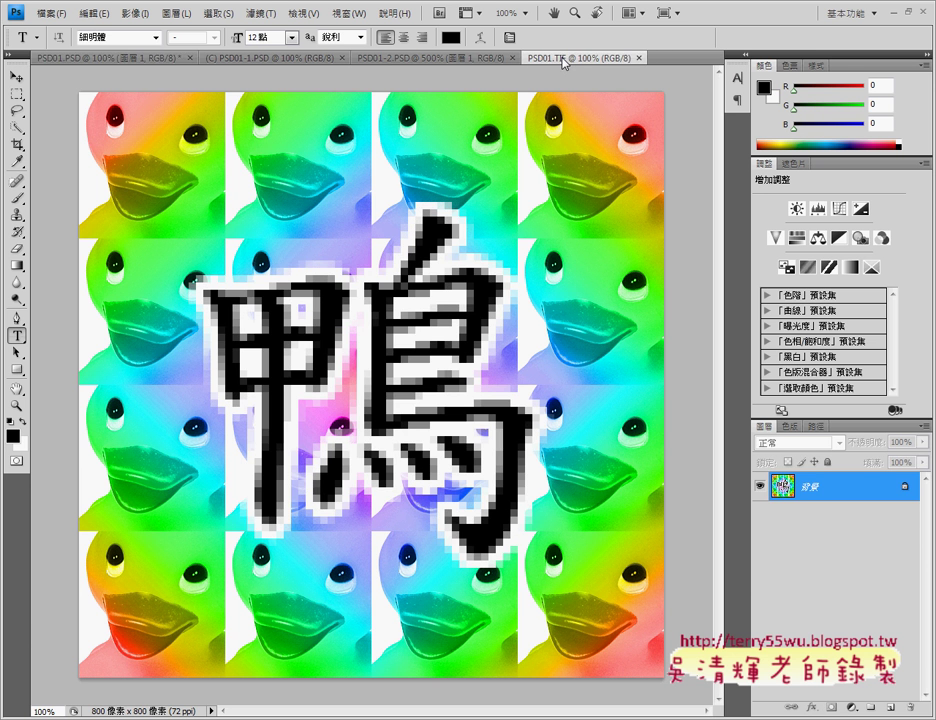
click(100, 60)
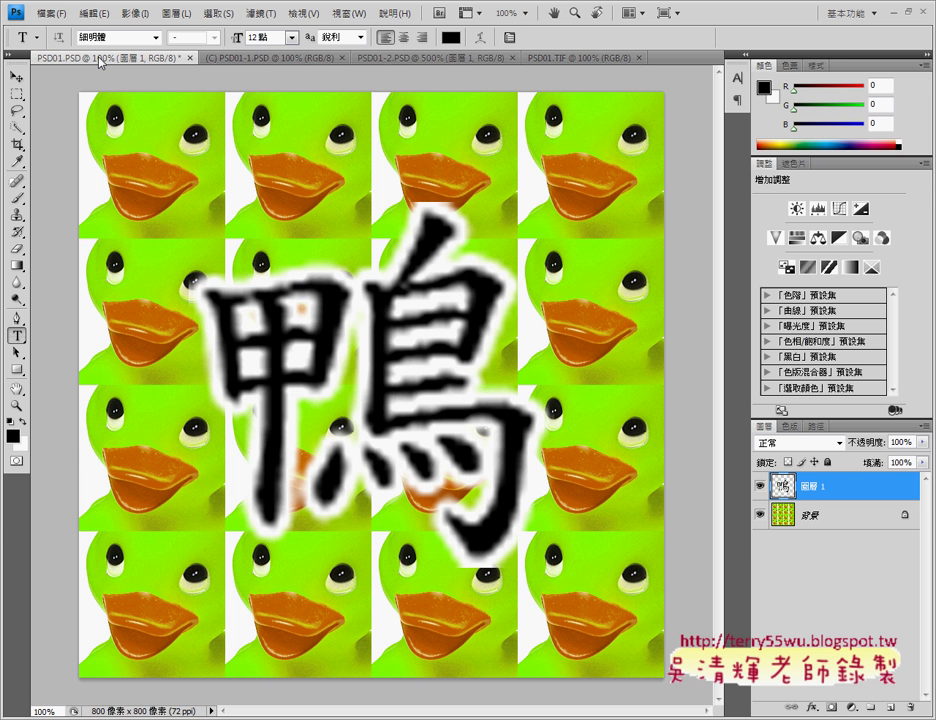
key(ctrl+z)
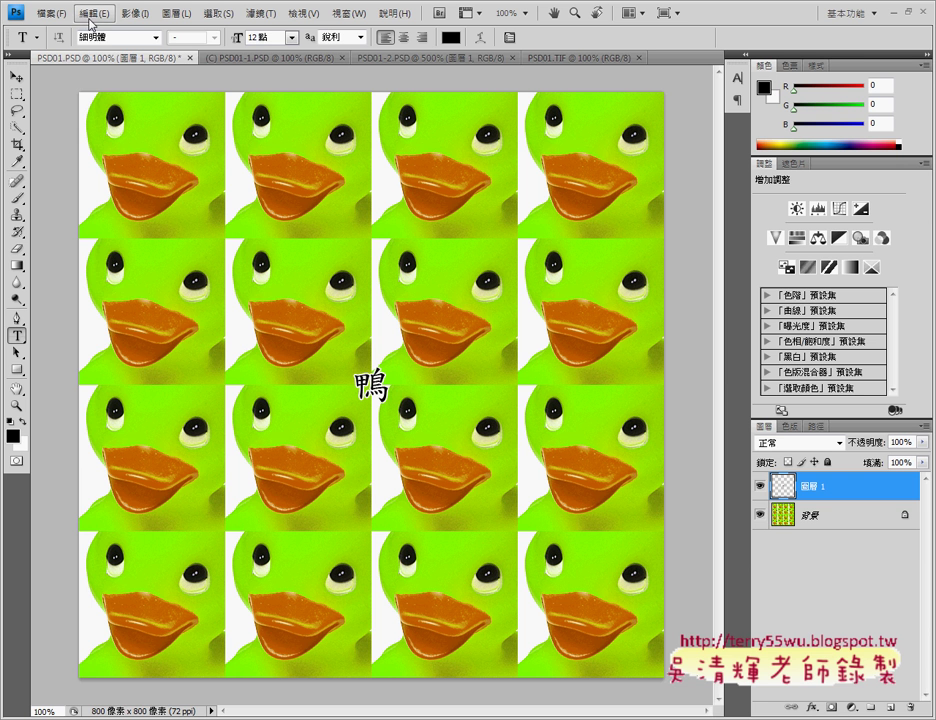
- Set General Preferences Image Interpolation to Nearest Neighbor (preserve hard edges) and confirm
click(87, 13)
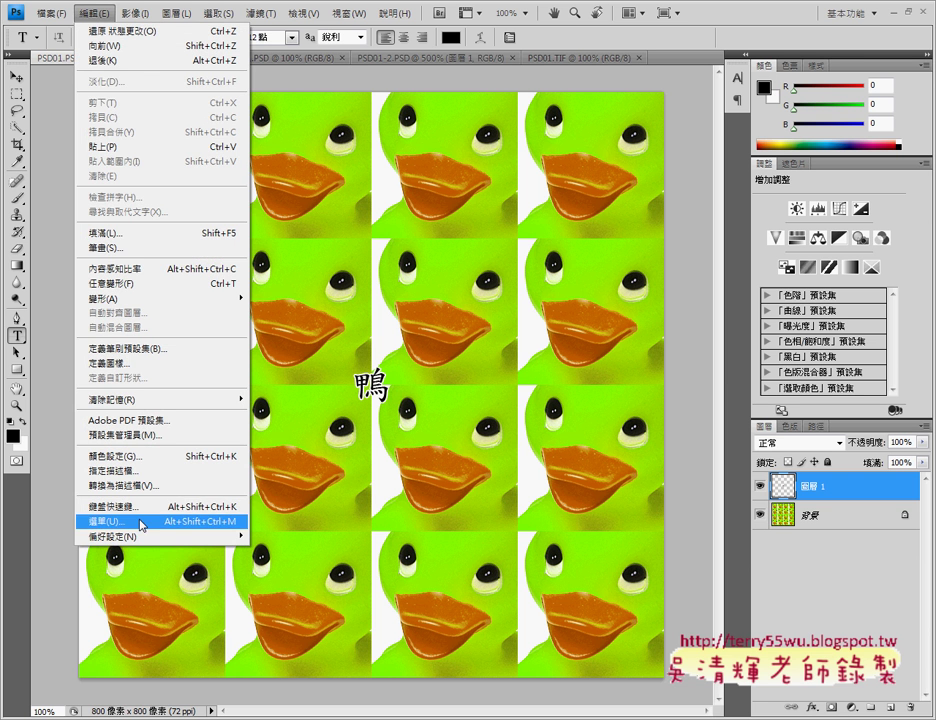
mouse_move(160, 537)
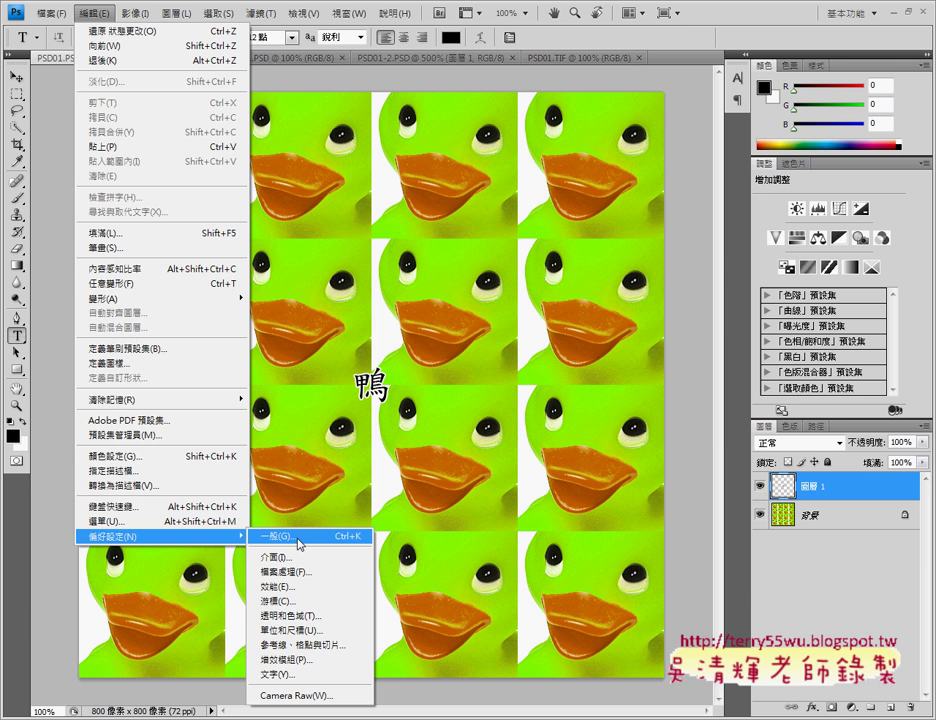
click(299, 538)
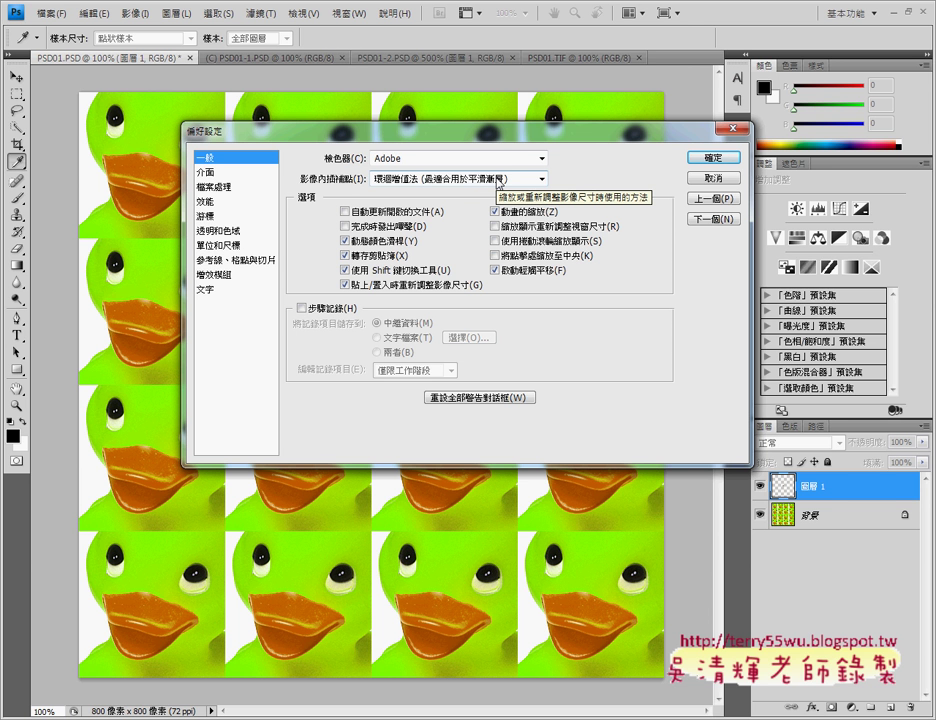
click(499, 184)
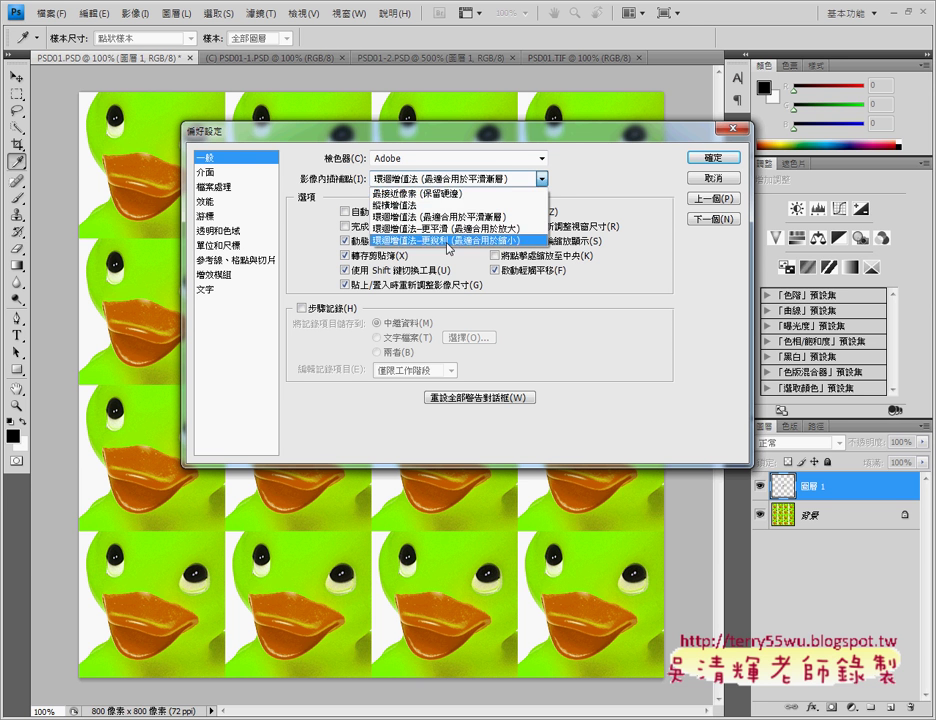
click(453, 195)
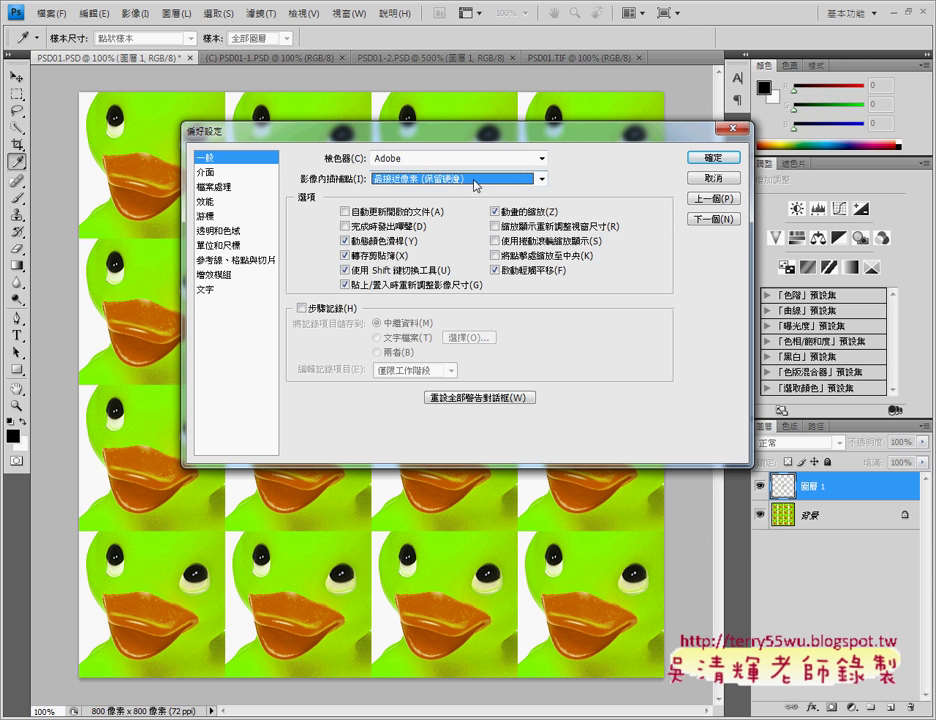
click(724, 161)
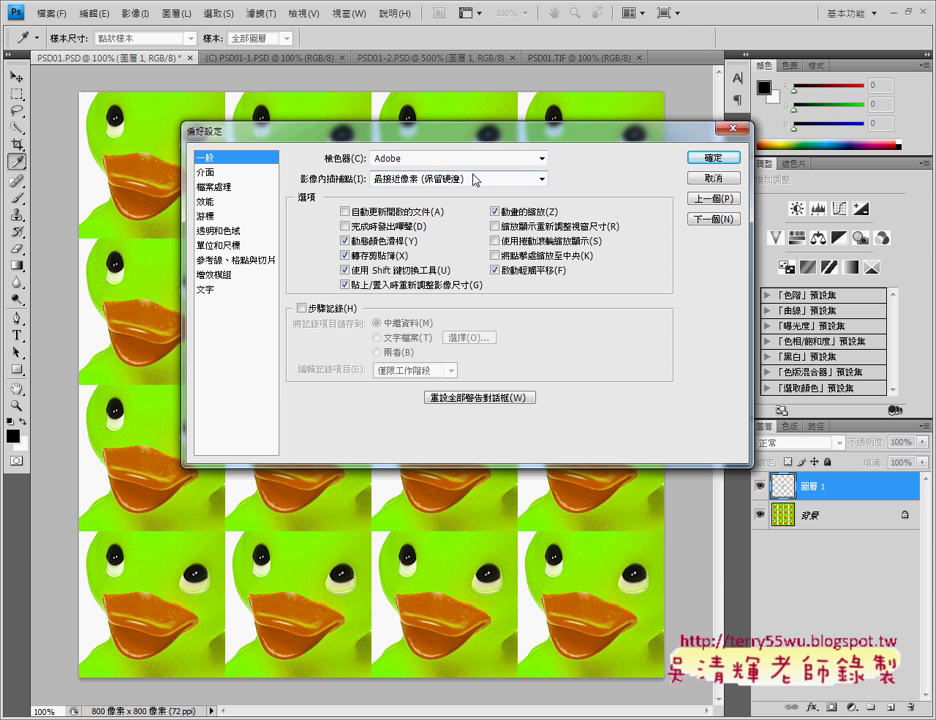
click(713, 160)
key(t)
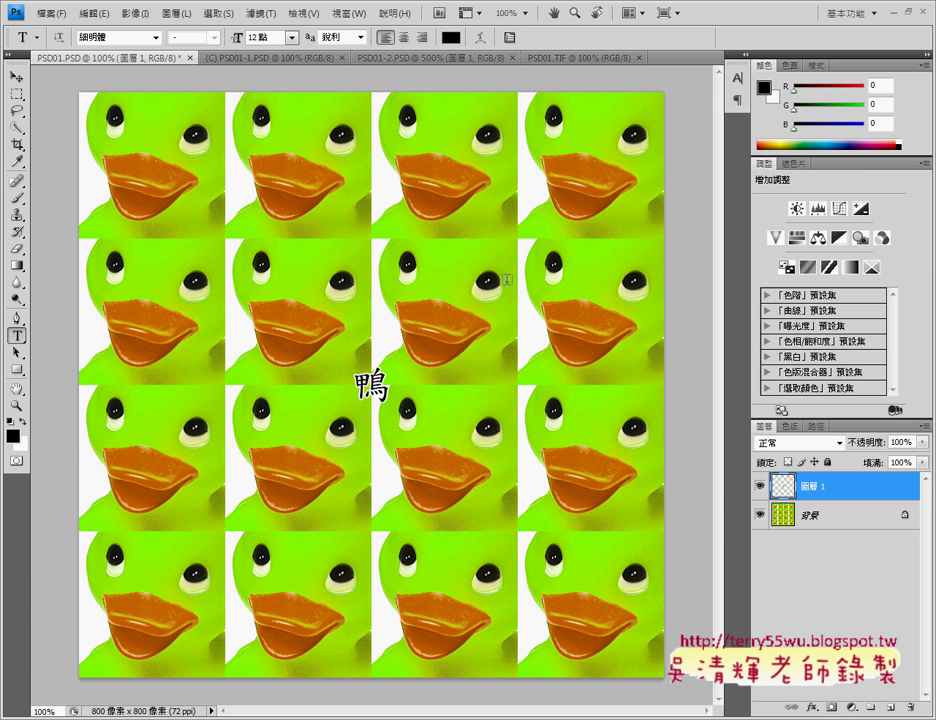
- Rescale 鴨 proportionally to 1000% again, now with hard pixel edges, and commit
key(ctrl+t)
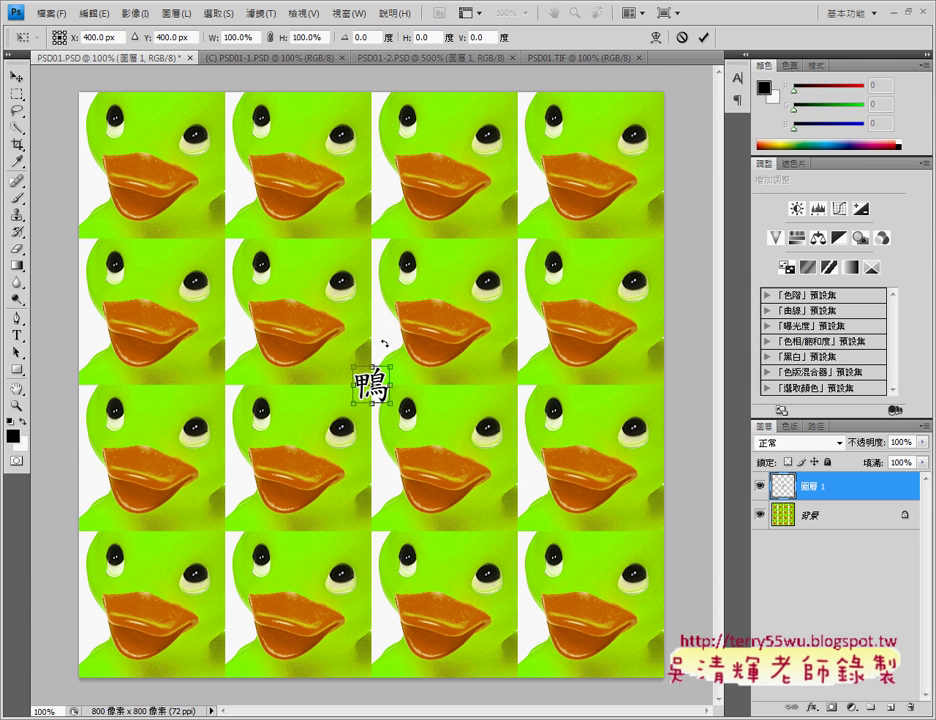
click(270, 37)
double_click(232, 42)
text(1000)
key(Return)
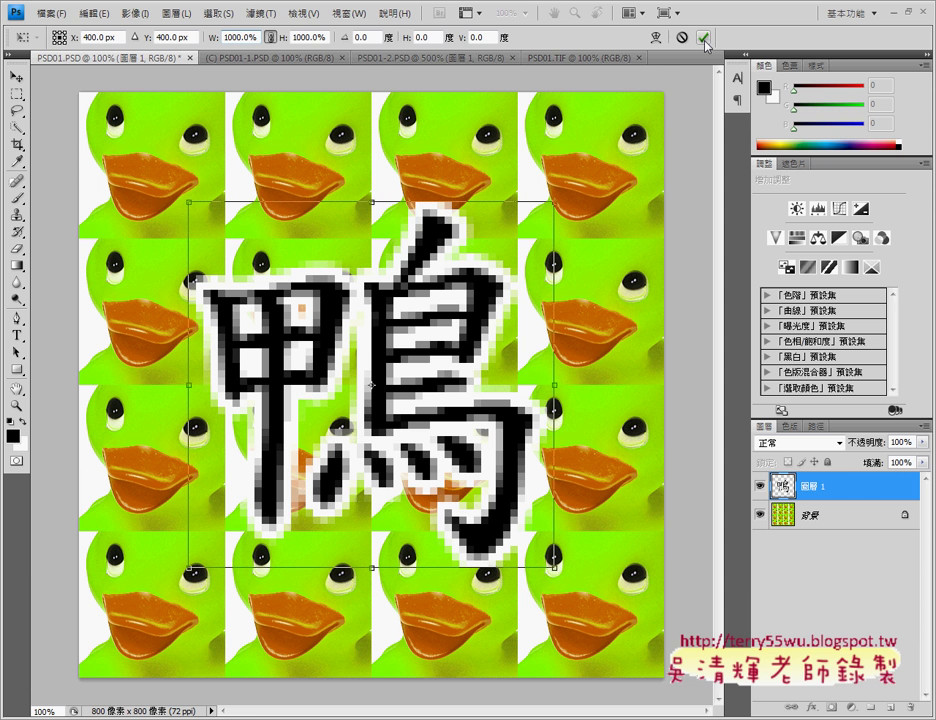
click(705, 40)
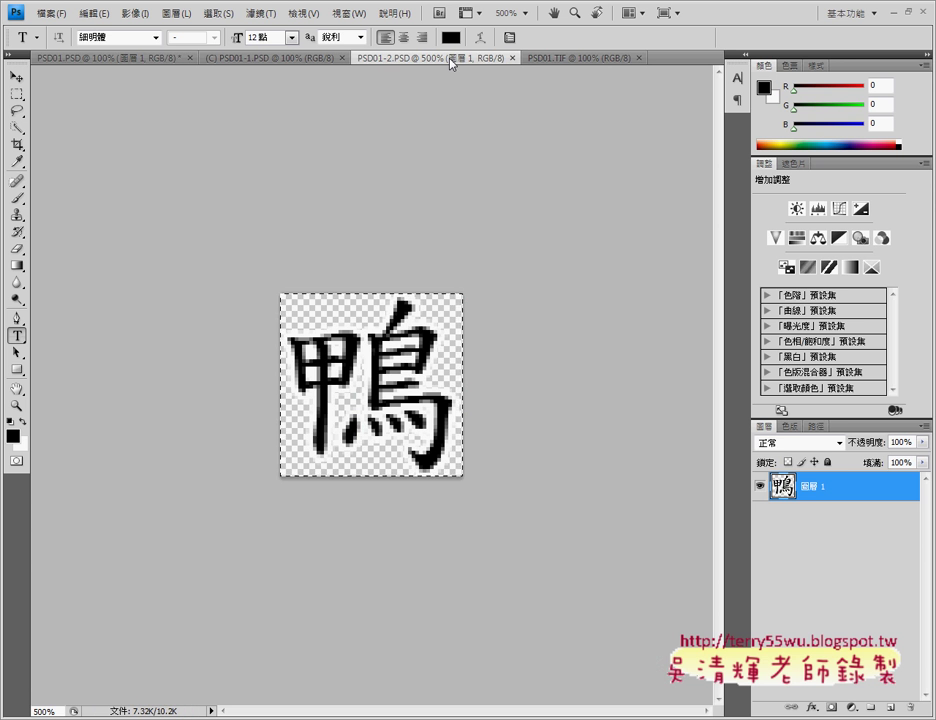
- Compare PSD01.PSD against the PSD01.TIF rainbow reference and return to PSD01.PSD
drag(450, 64, 100, 57)
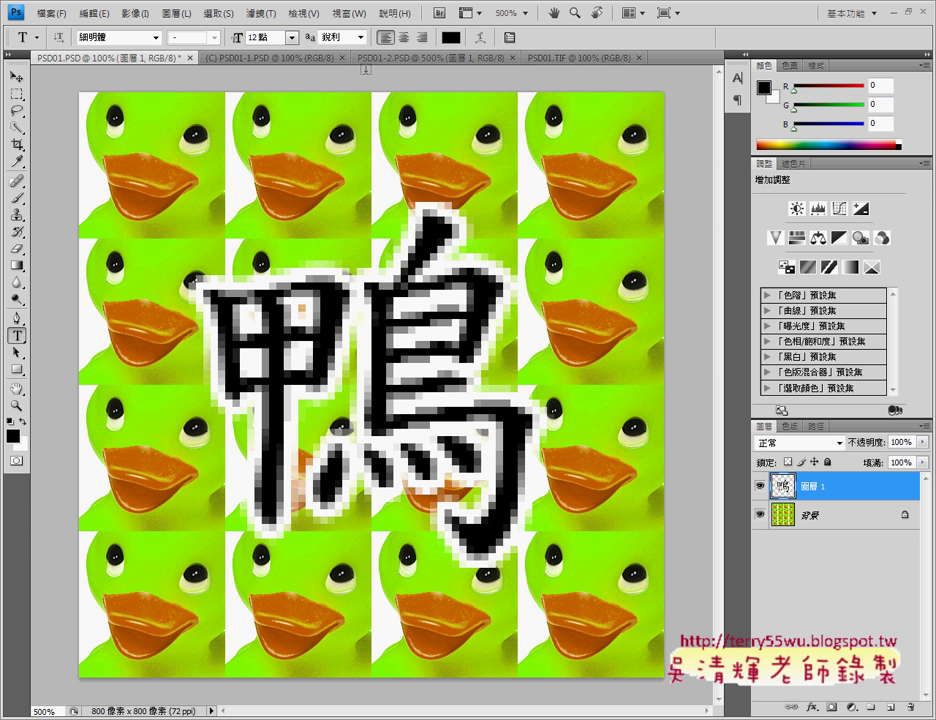
click(598, 59)
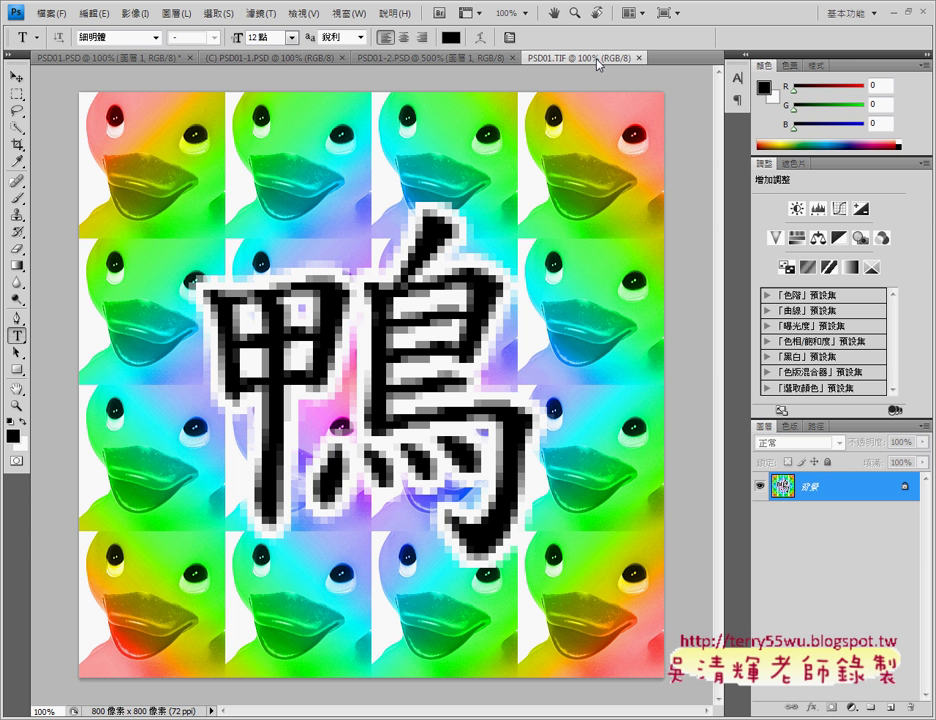
click(132, 59)
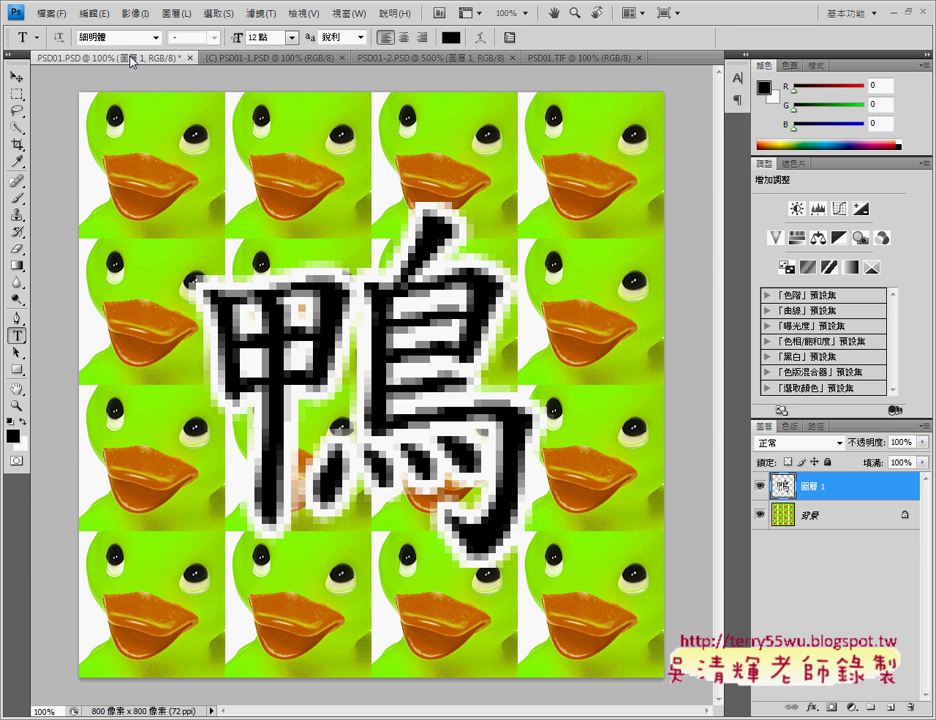
click(88, 13)
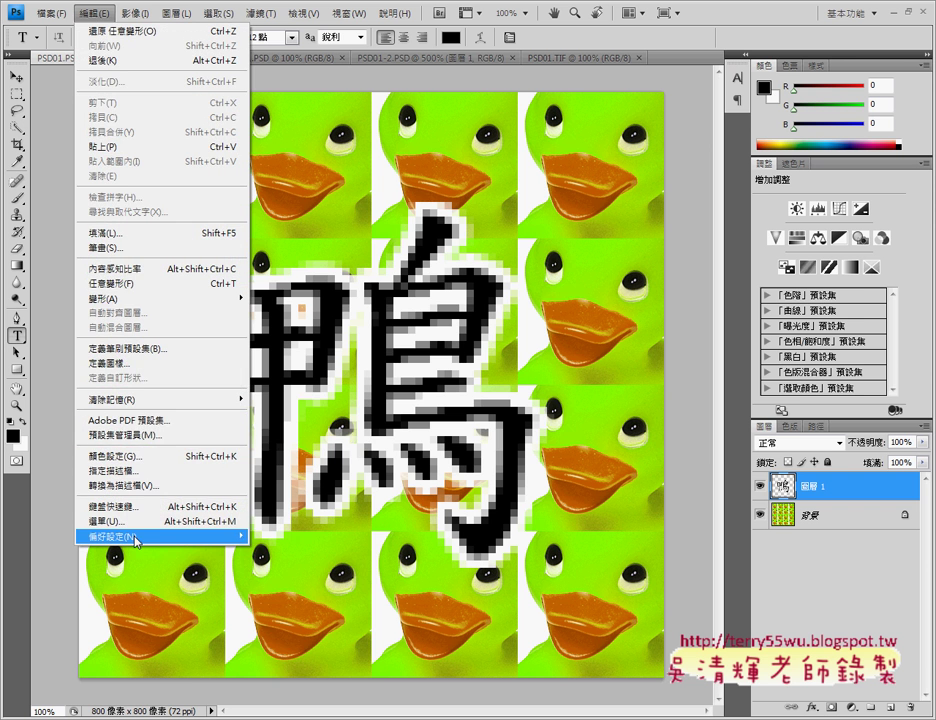
mouse_move(160, 537)
click(300, 541)
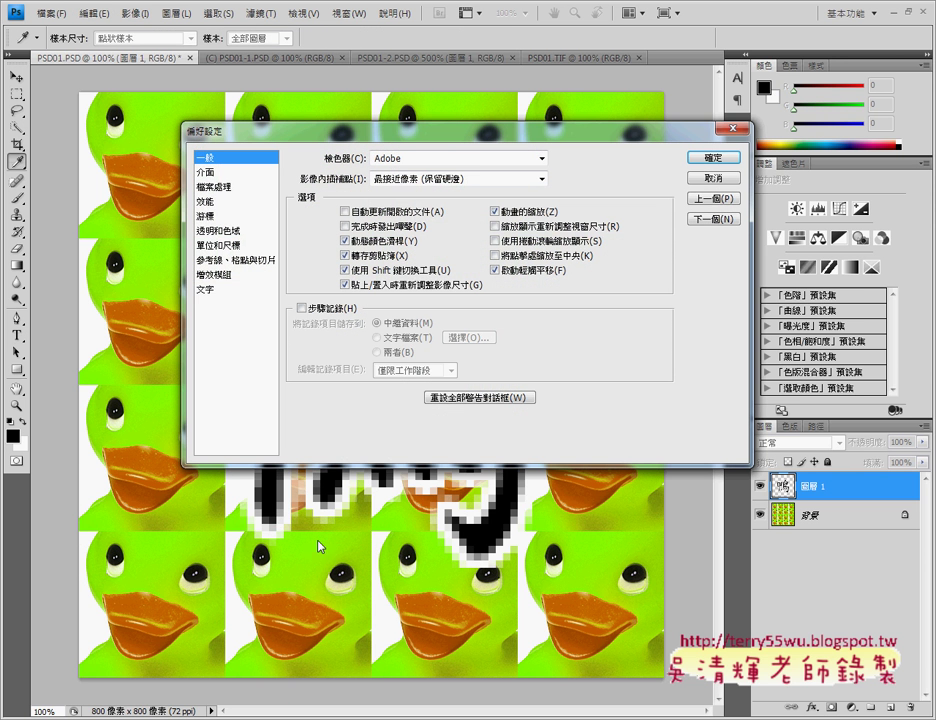
click(462, 179)
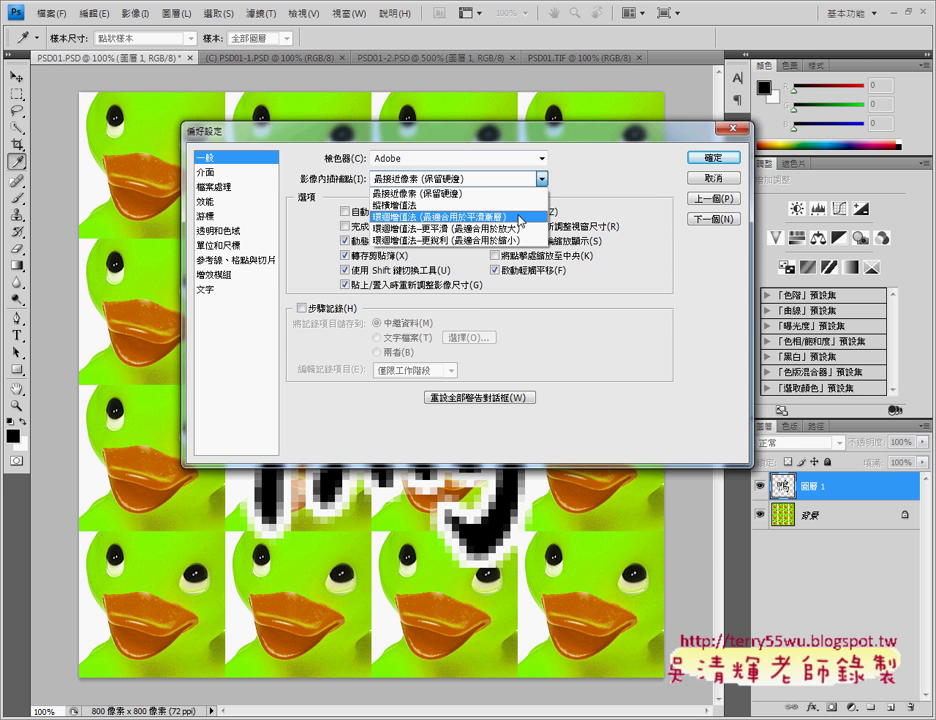
click(706, 177)
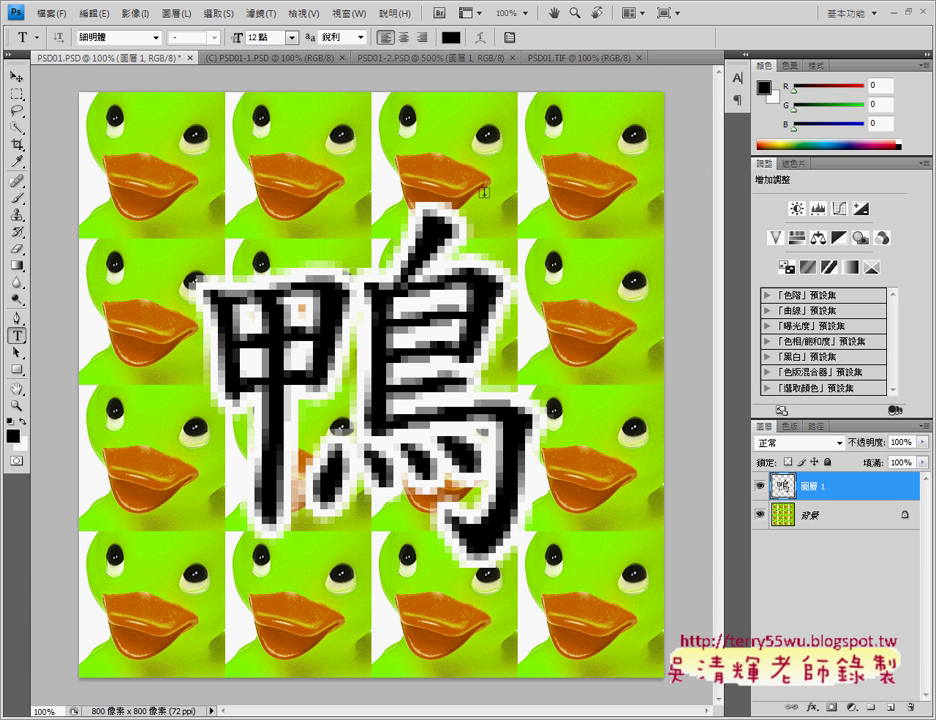
- View the PSD01.TIF reference, then switch to the TQC exam PDF in Adobe Reader
click(574, 59)
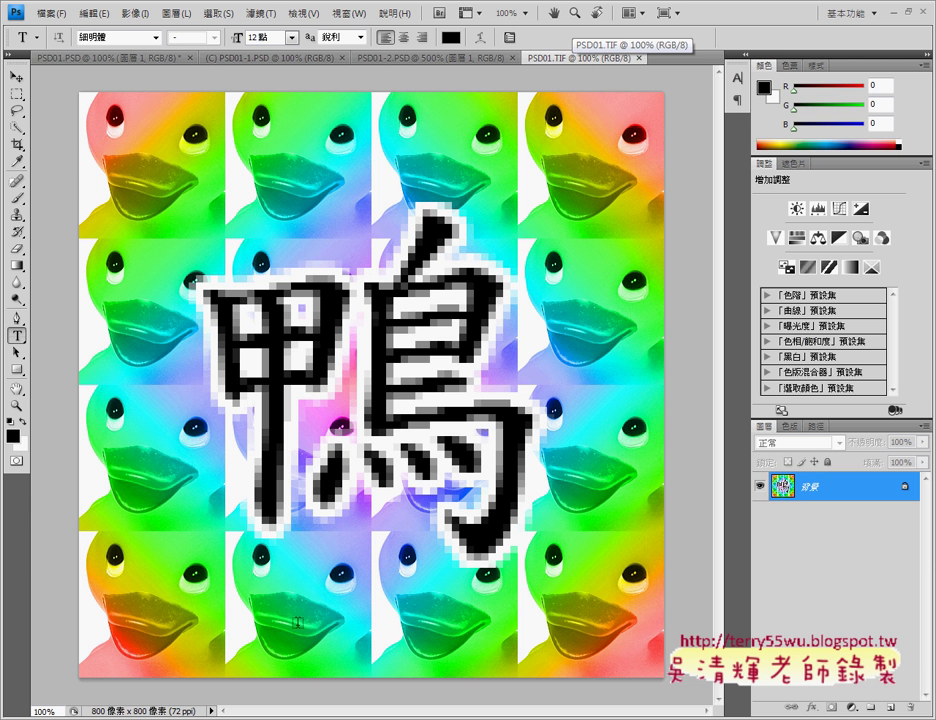
key(alt+Tab)
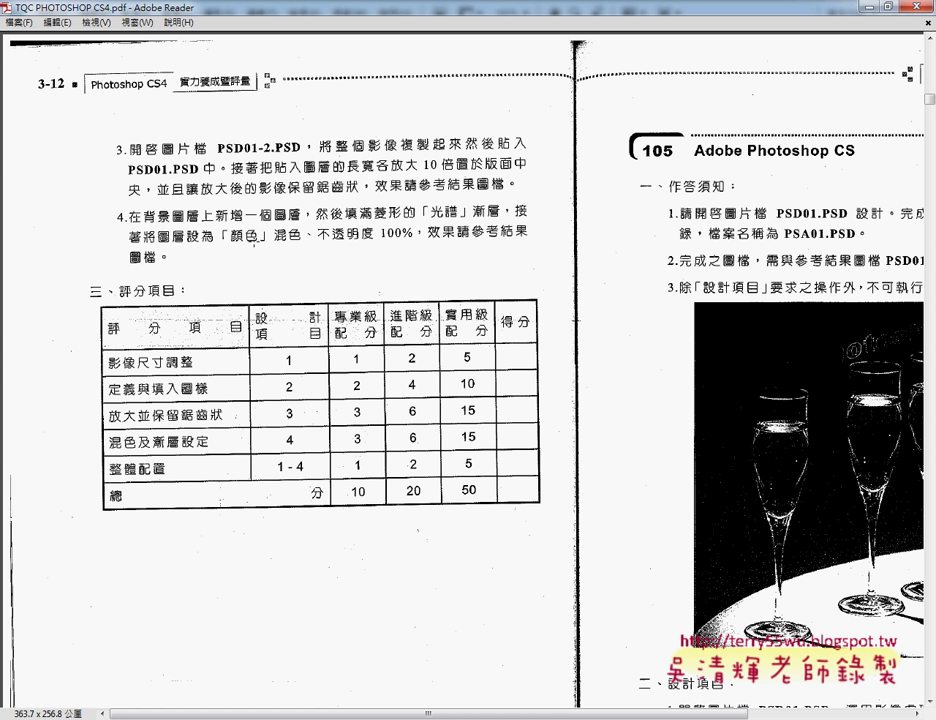
- Minimize Adobe Reader after reading item 4 to bring Photoshop back
click(880, 9)
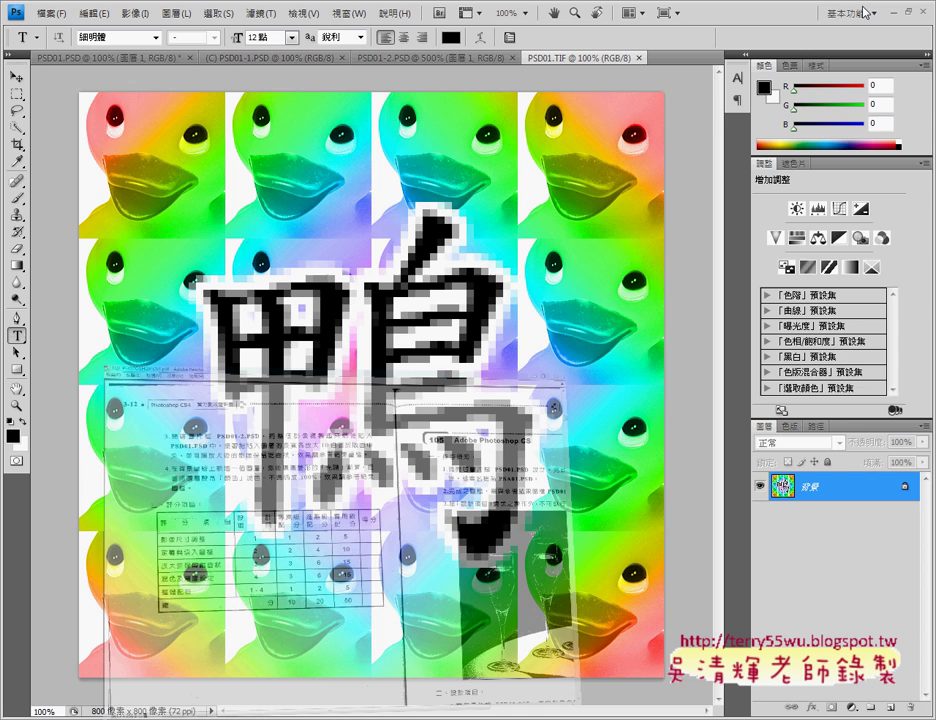
- Add an empty layer 圖層 2 above 圖層 1 in PSD01.PSD and try to rename it
click(90, 57)
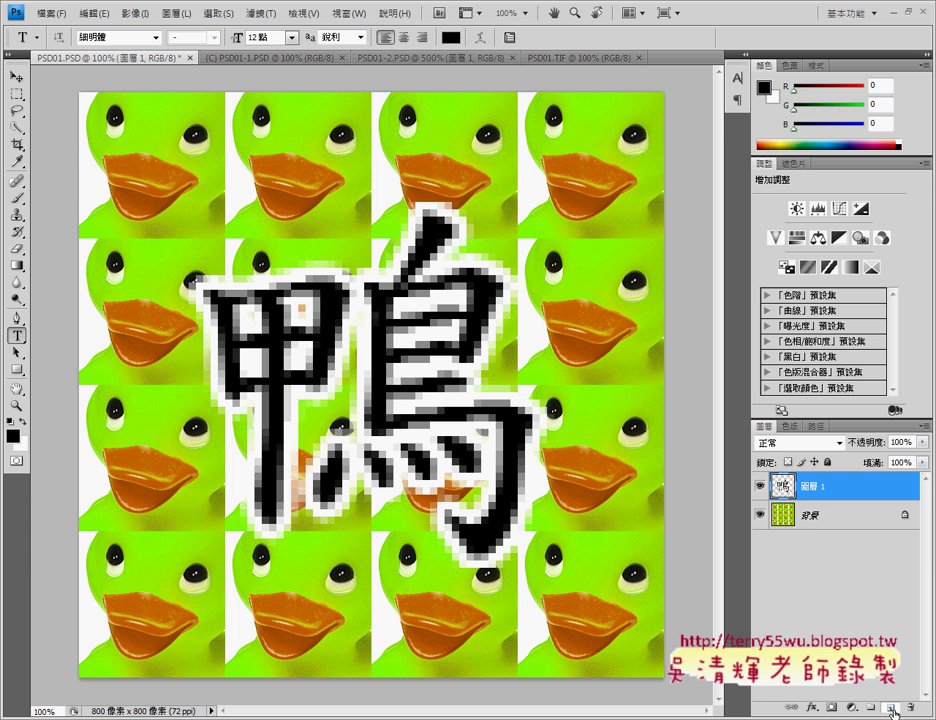
click(893, 707)
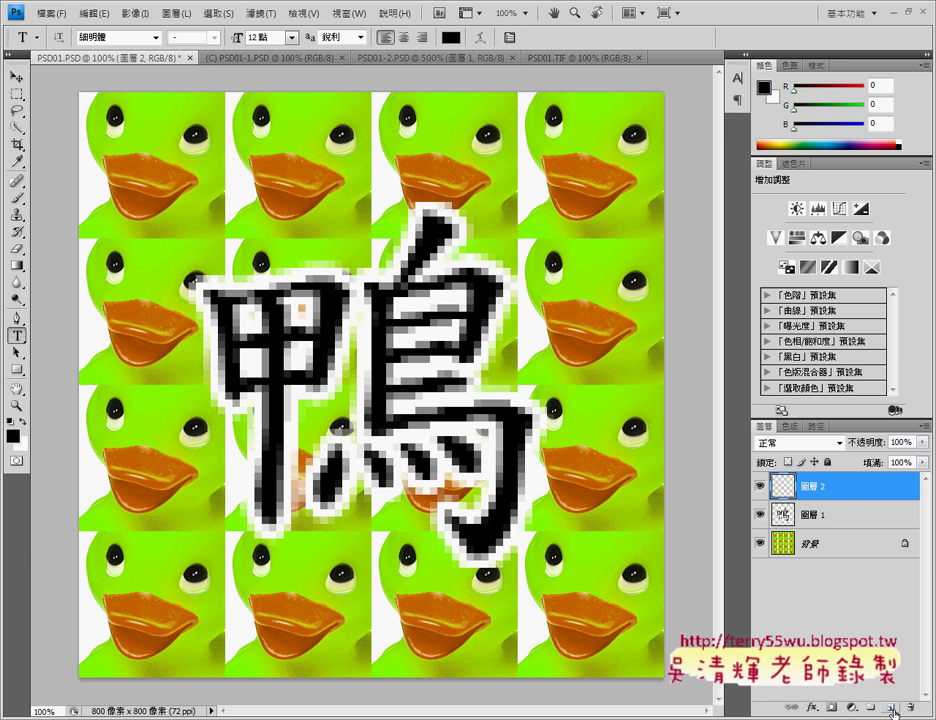
double_click(815, 485)
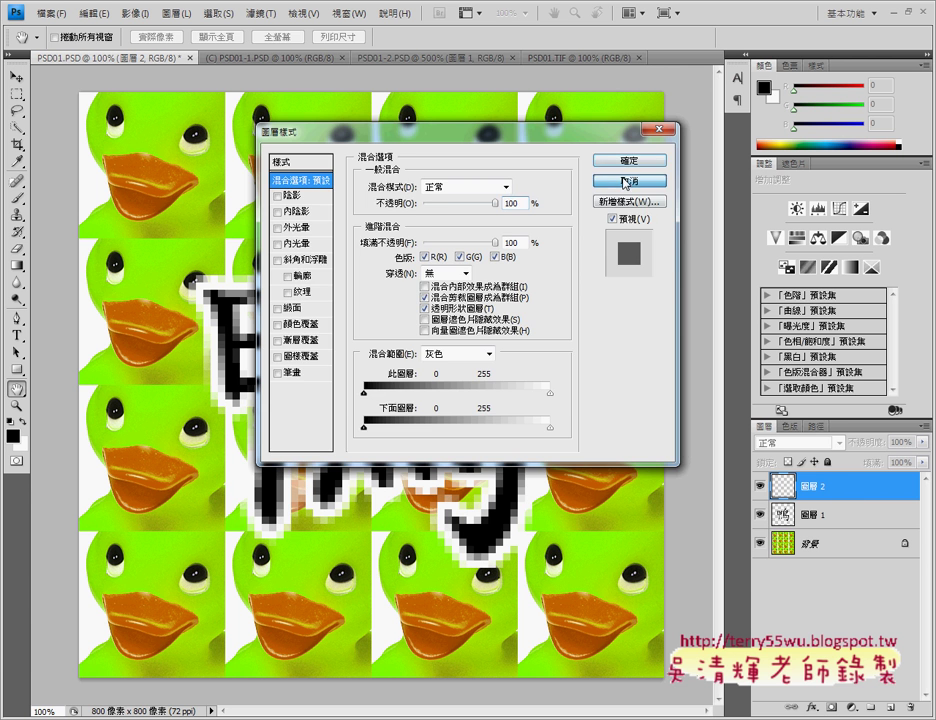
click(625, 182)
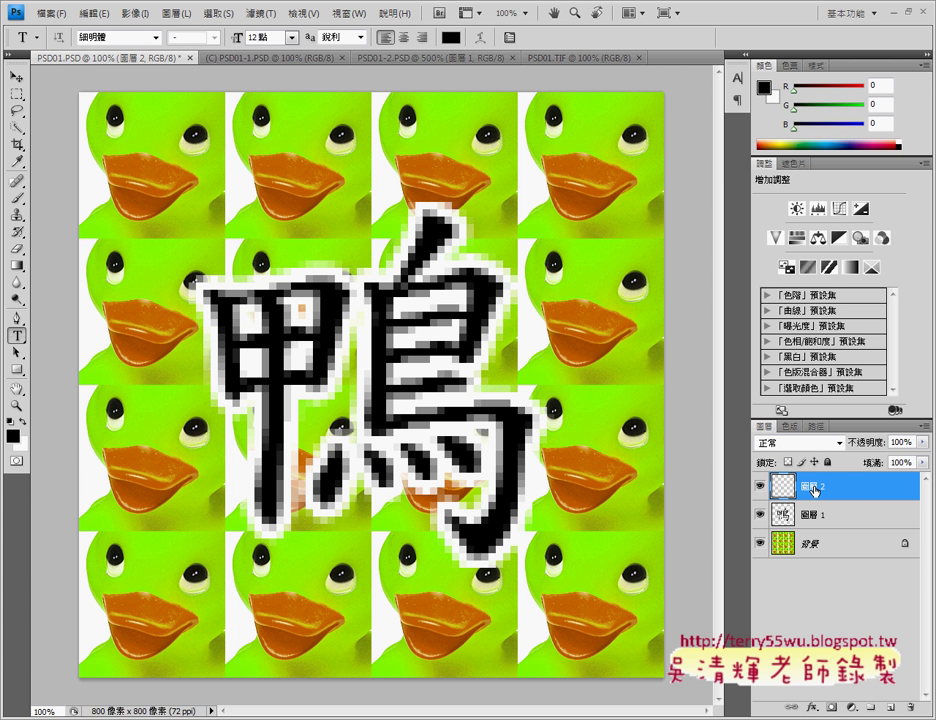
double_click(818, 487)
click(794, 618)
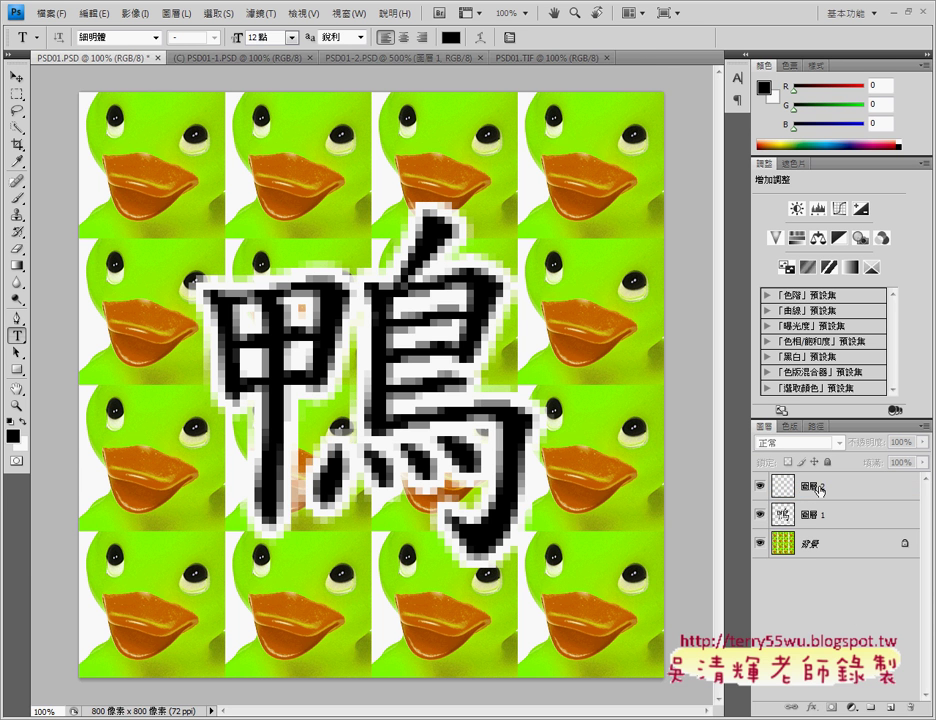
click(880, 492)
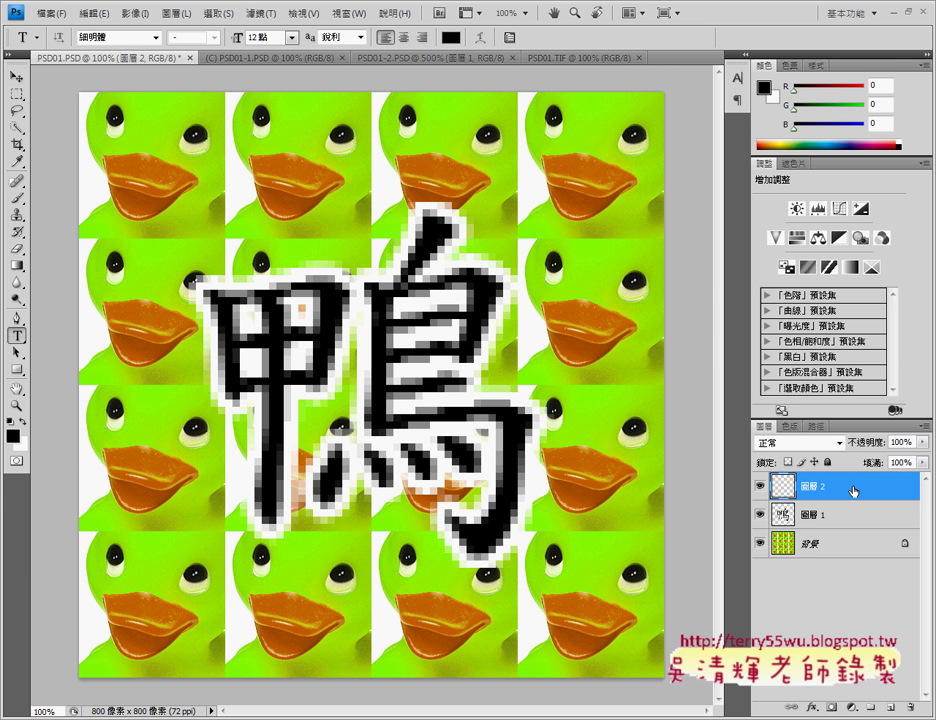
double_click(856, 494)
- Switch the Chinese input method keyboard layout to 倚天注音鍵盤
right_click(672, 700)
click(752, 670)
click(407, 198)
click(422, 280)
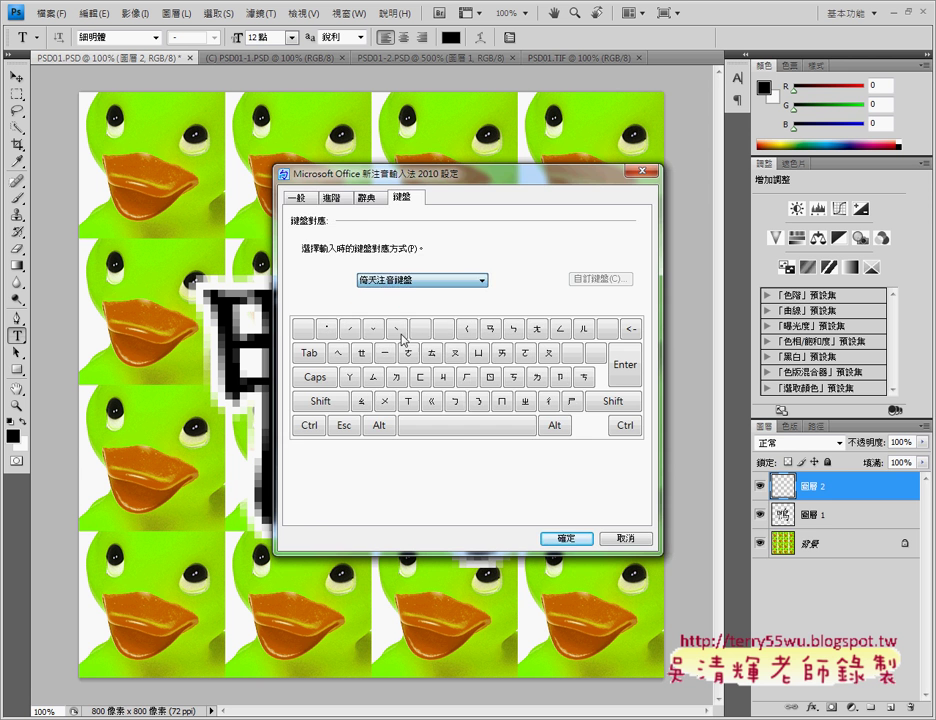
click(560, 545)
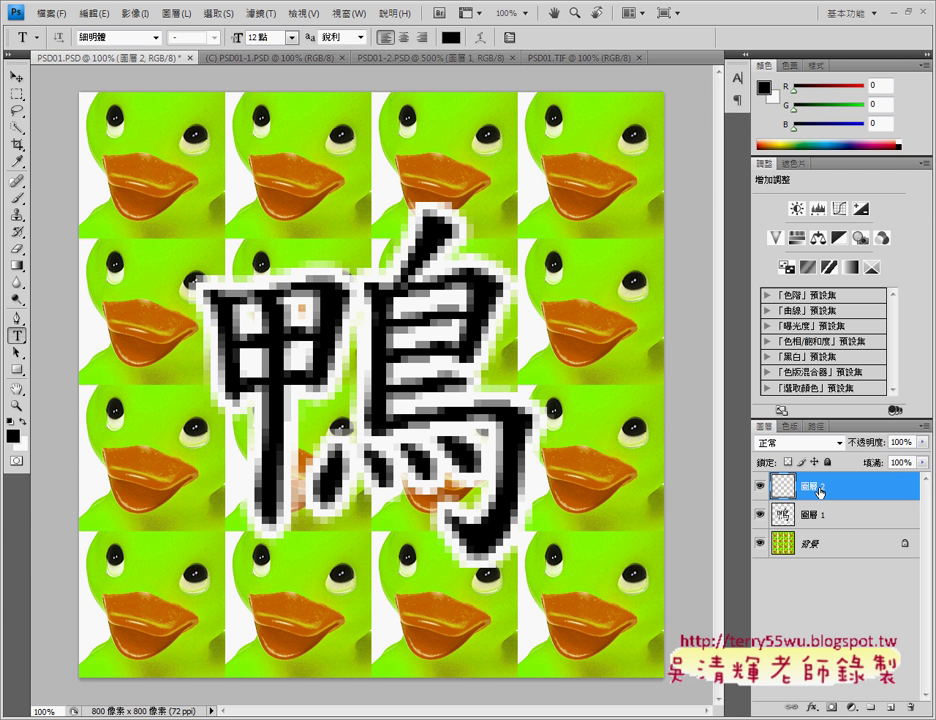
- Rename layer 圖層 2 to 光譜 in the Layers panel
click(765, 625)
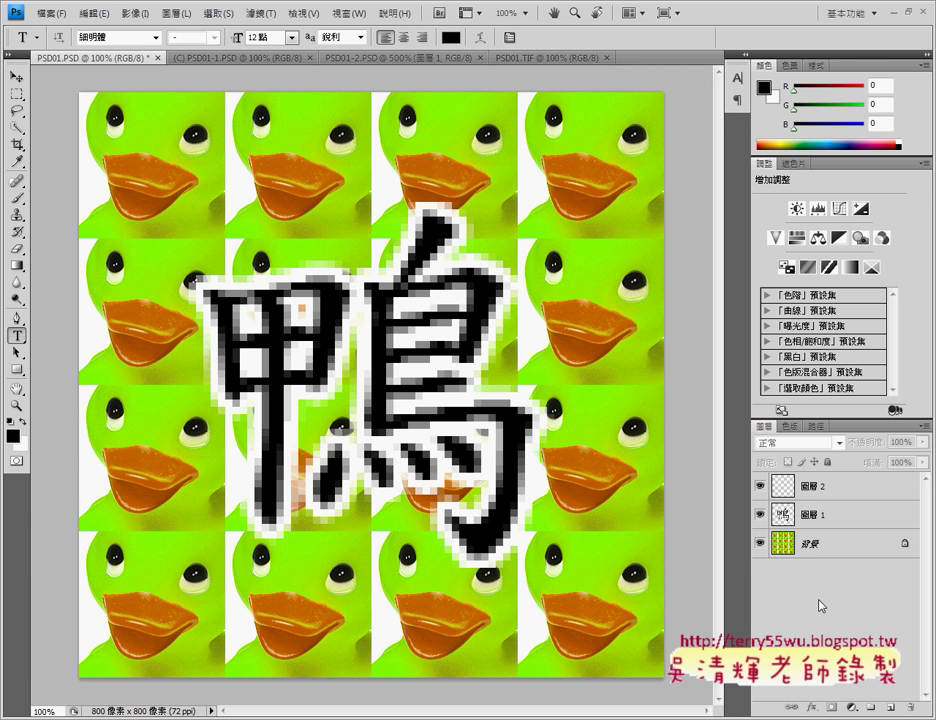
click(812, 487)
double_click(812, 487)
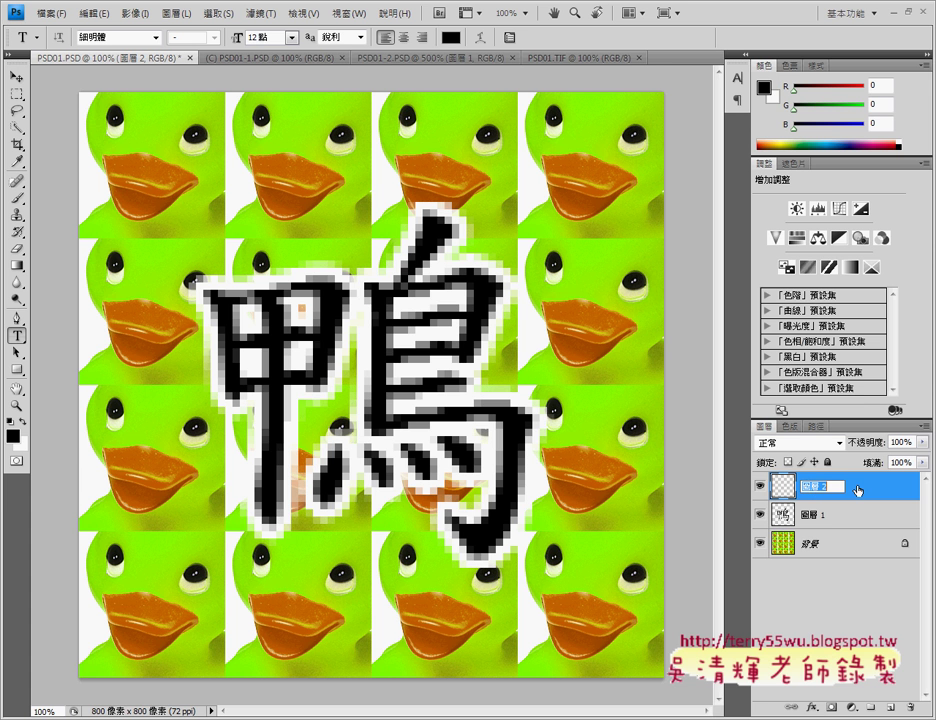
text(光環)
key(Return)
key(Return)
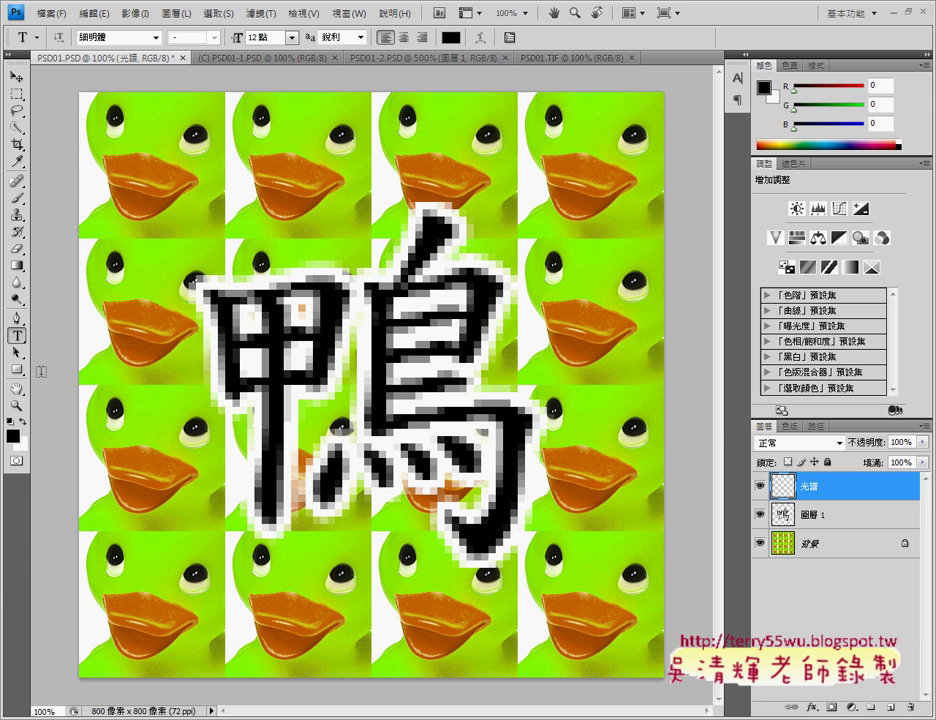
- Load the Gradient tool with the Spectrum preset in Diamond gradient style
click(18, 266)
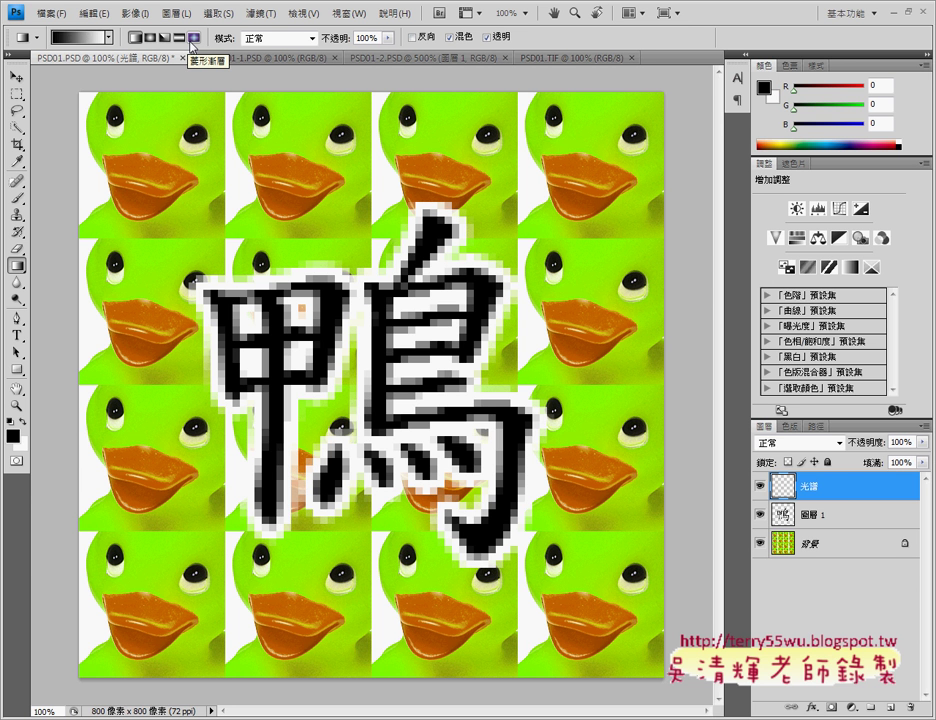
click(191, 41)
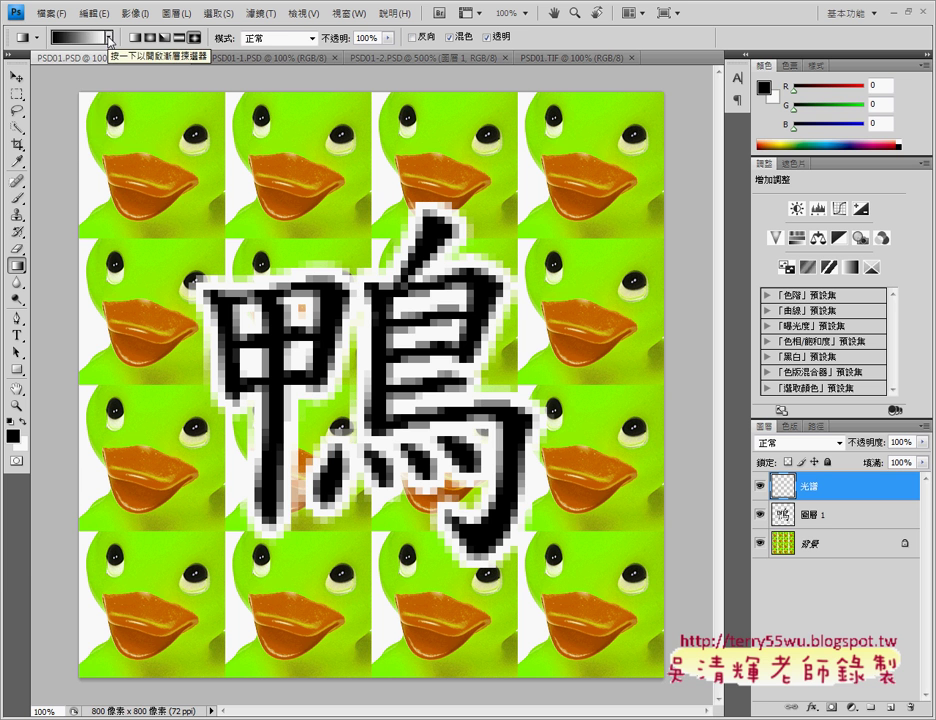
click(110, 38)
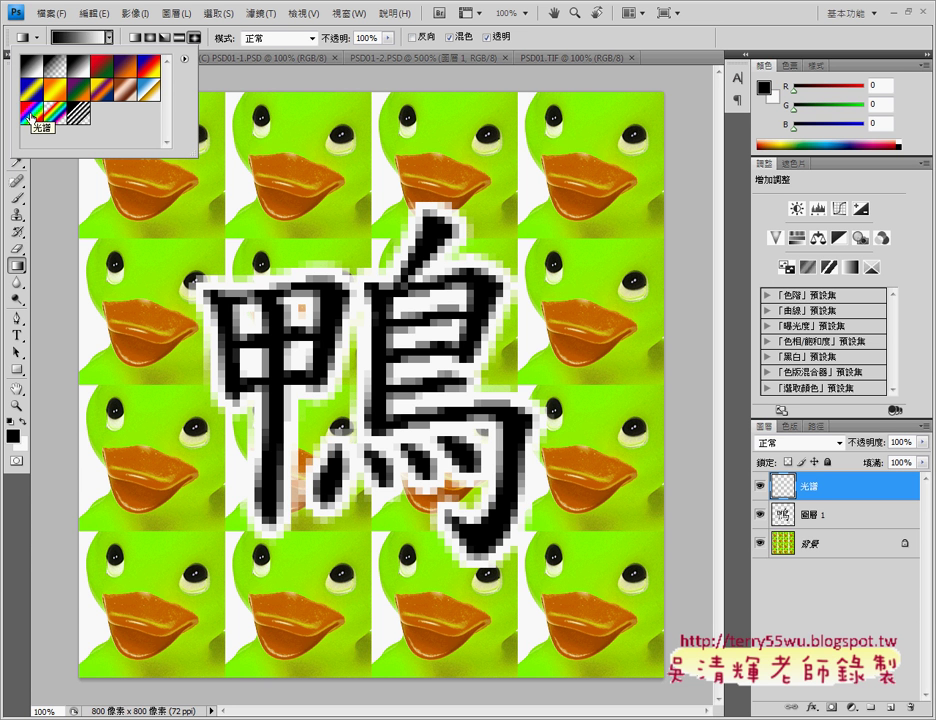
click(31, 117)
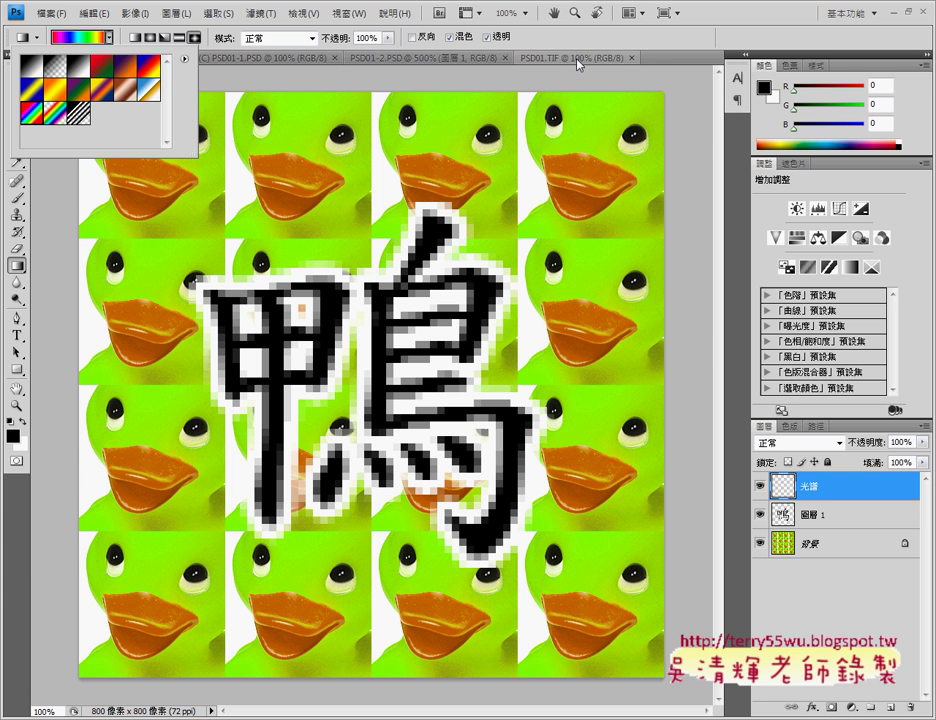
click(420, 28)
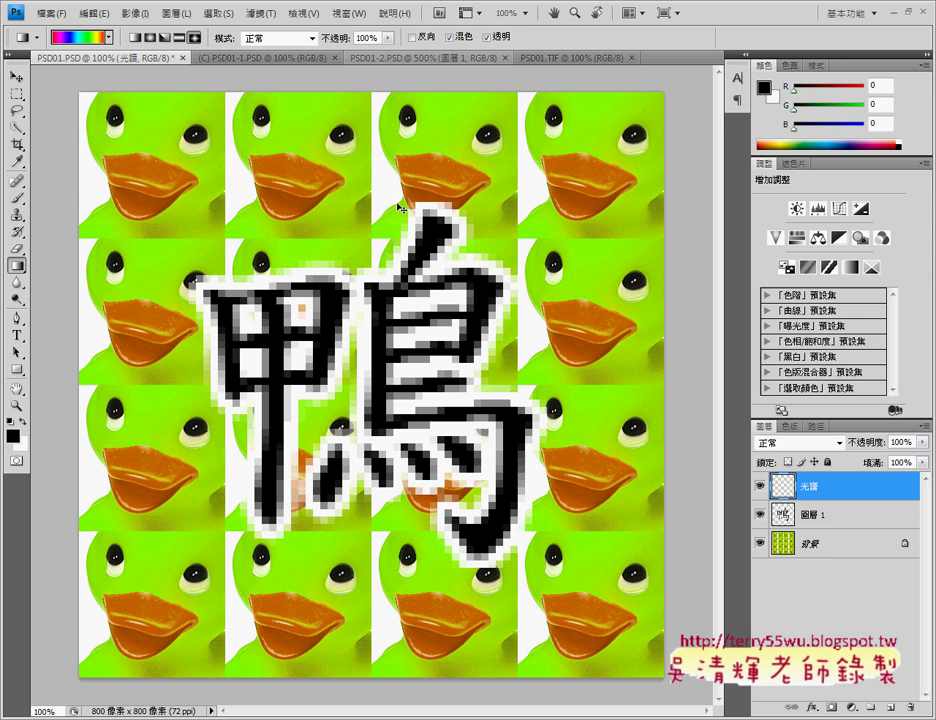
- Fill the 光譜 layer with a diamond spectrum gradient dragged outward from the canvas centre
key(ctrl+minus)
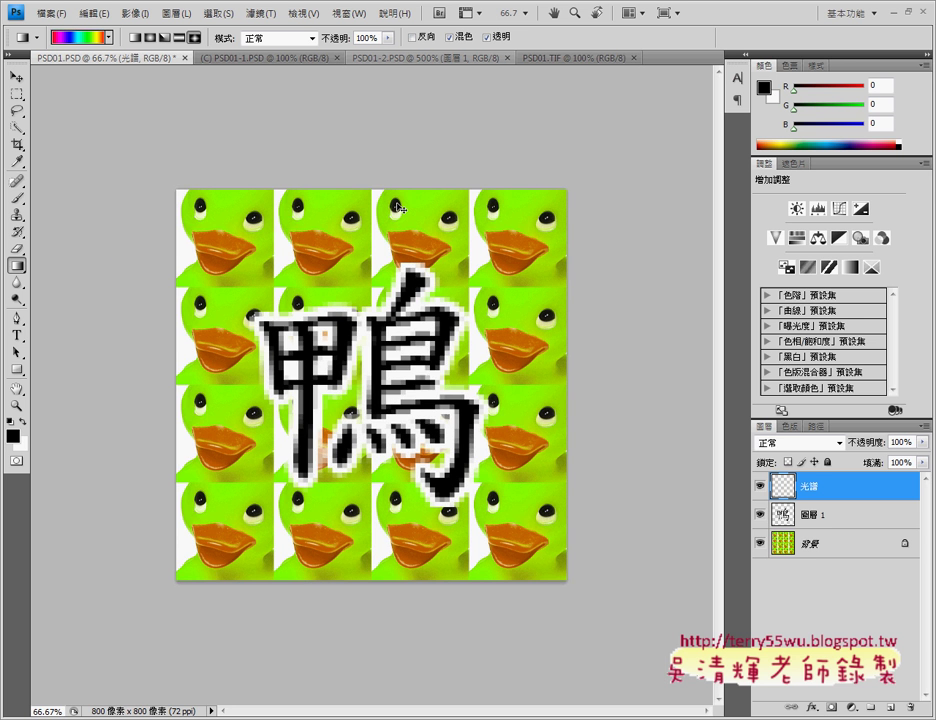
key(ctrl+minus)
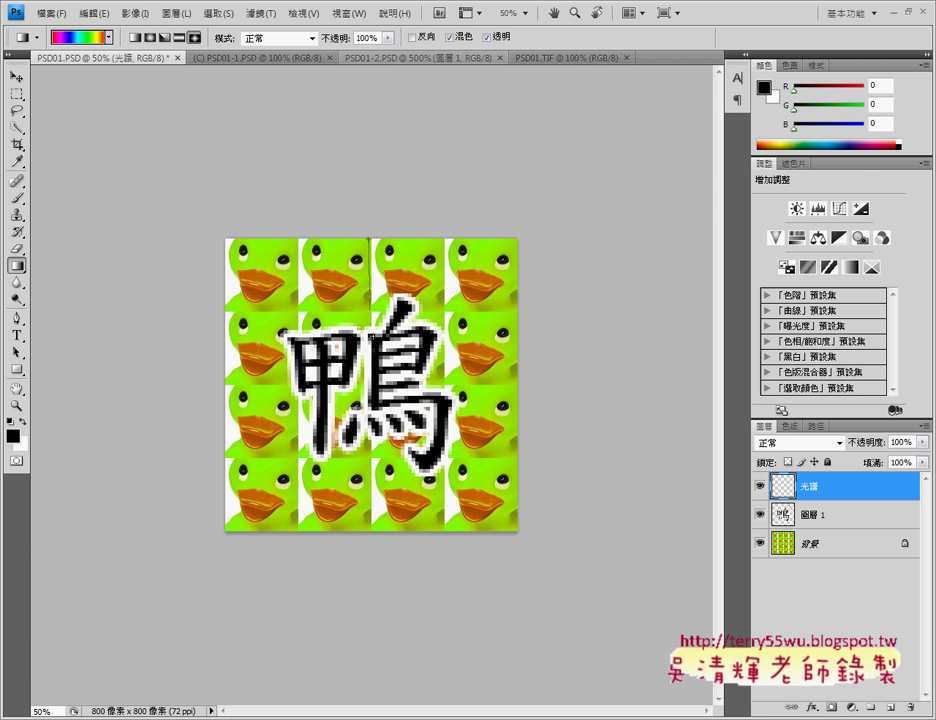
drag(369, 238, 369, 382)
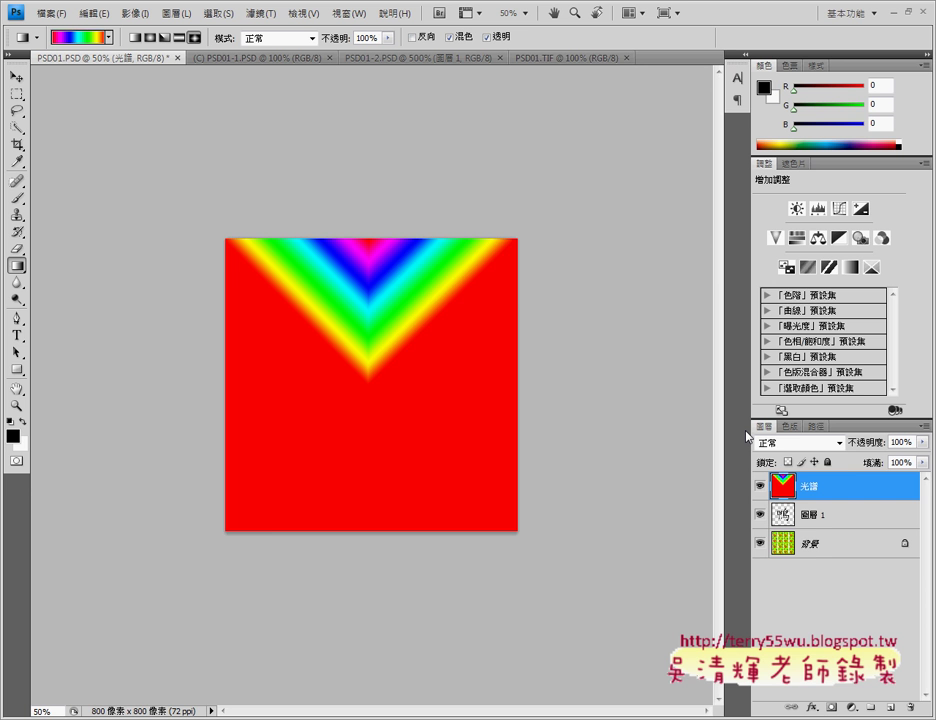
key(ctrl+z)
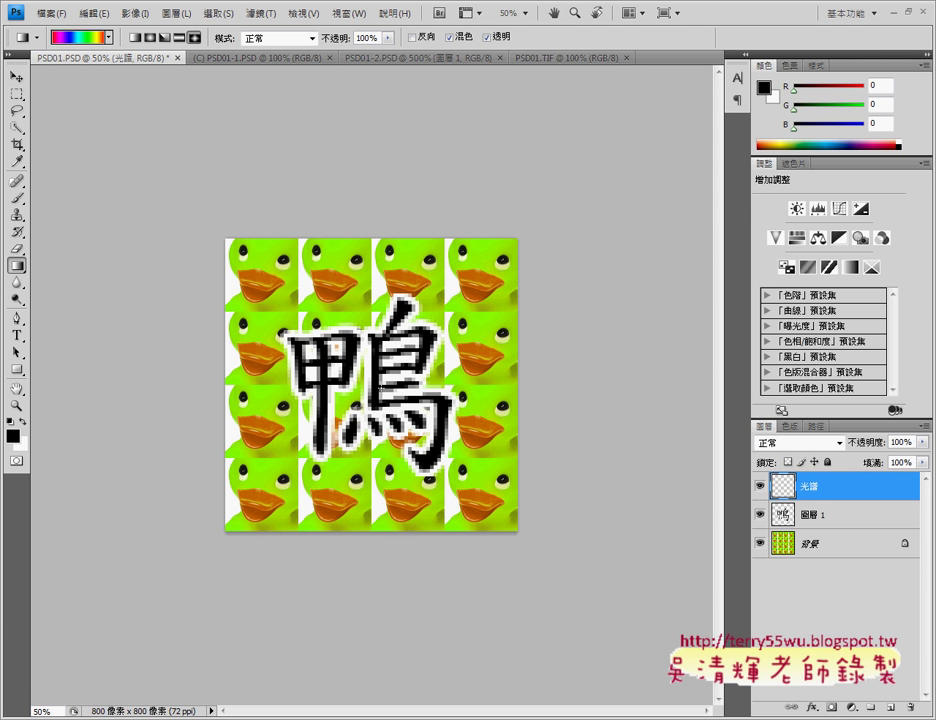
drag(229, 386, 506, 385)
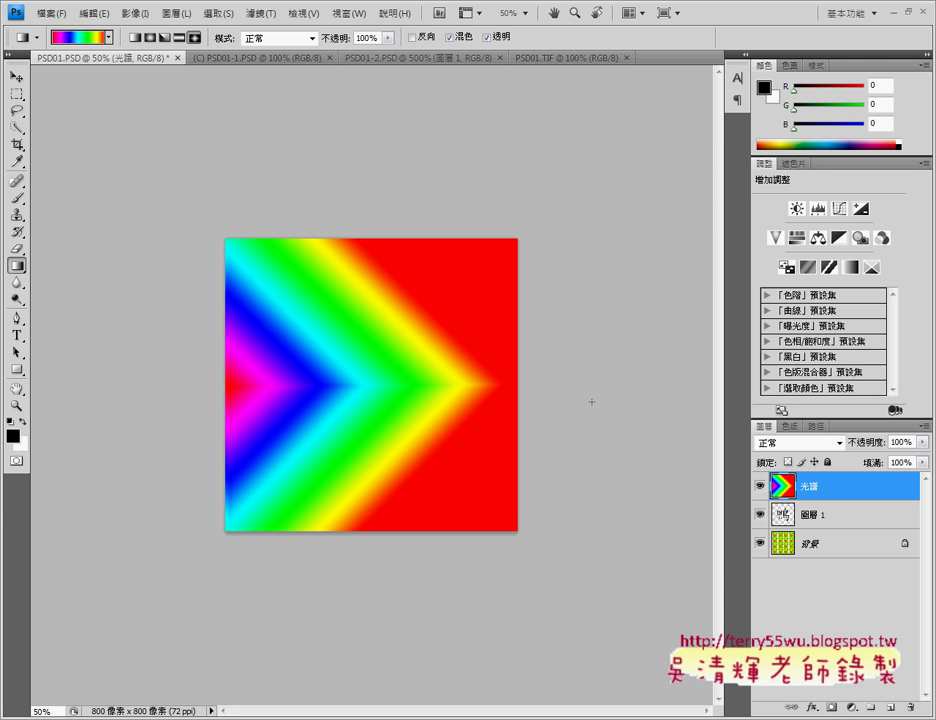
key(ctrl+z)
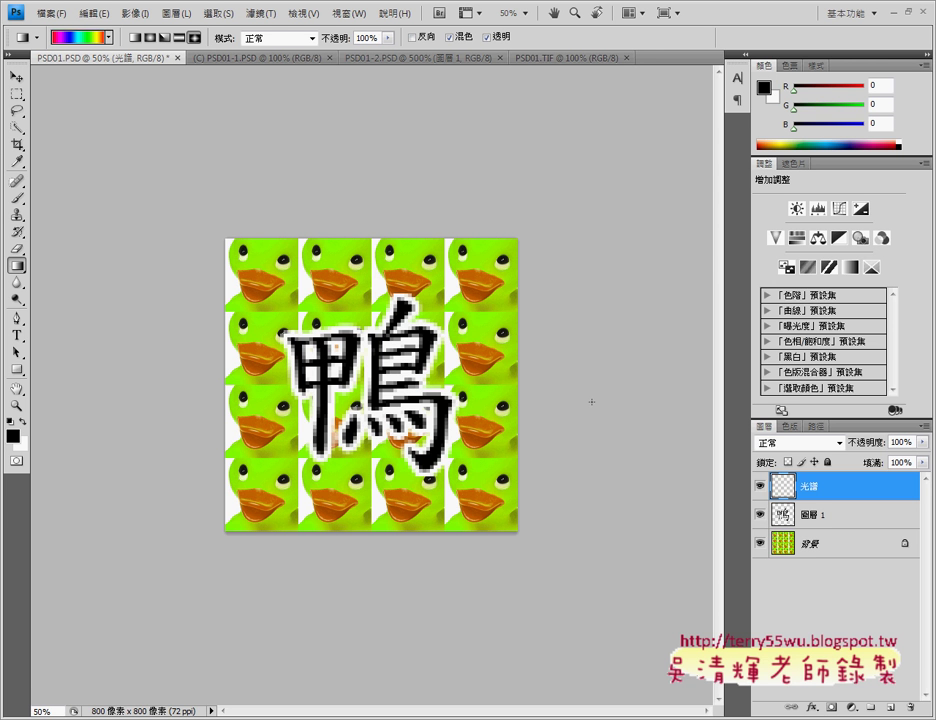
drag(390, 383, 515, 384)
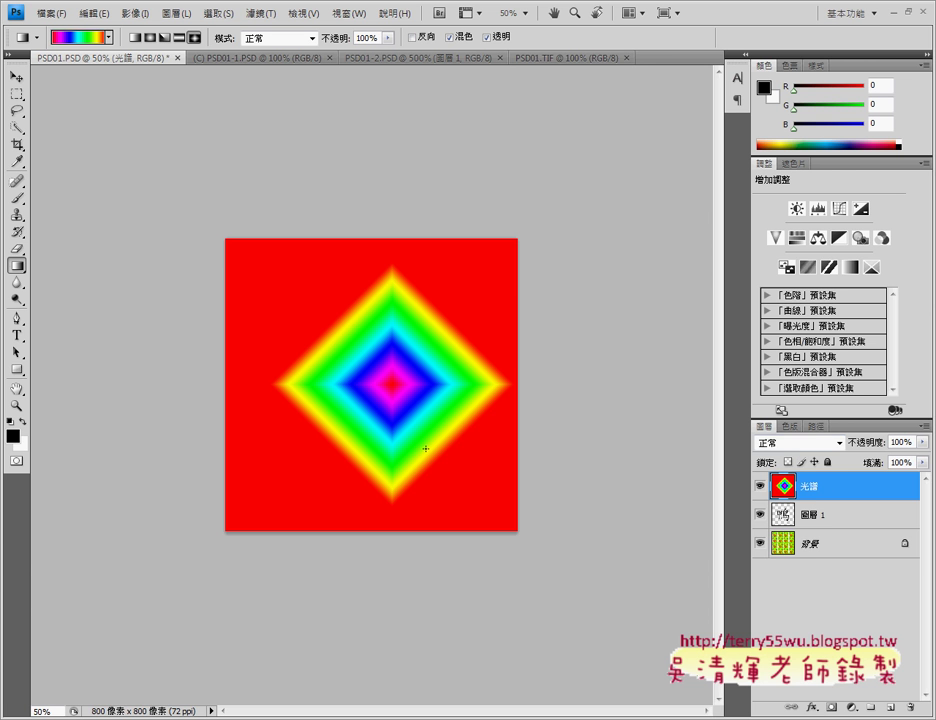
click(815, 444)
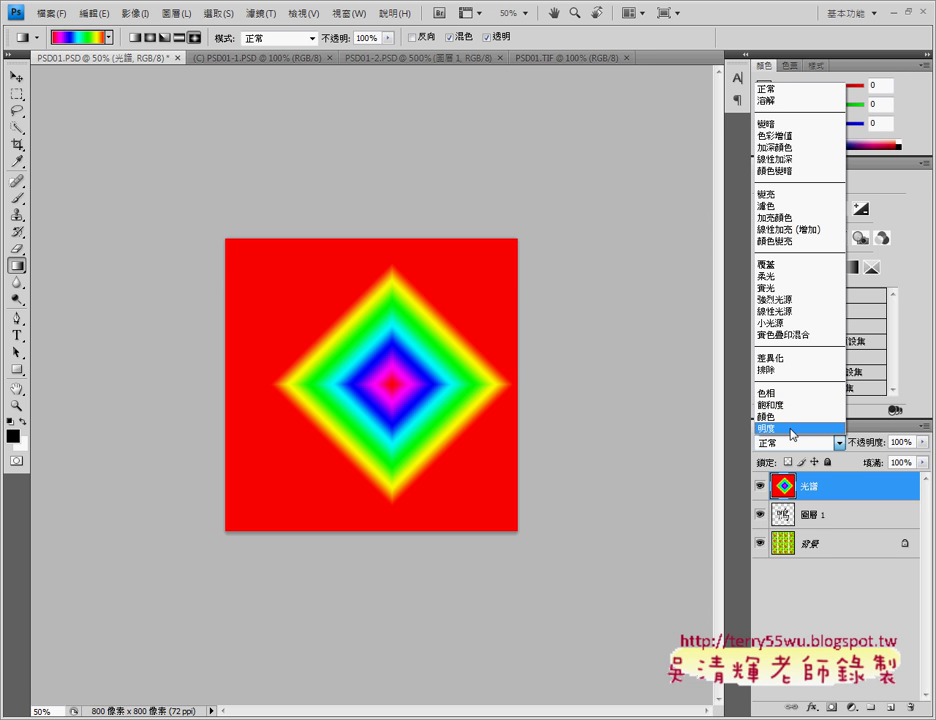
- Try Hue, Saturation and Luminosity blend modes on 光譜, settling on Color (顏色)
click(793, 417)
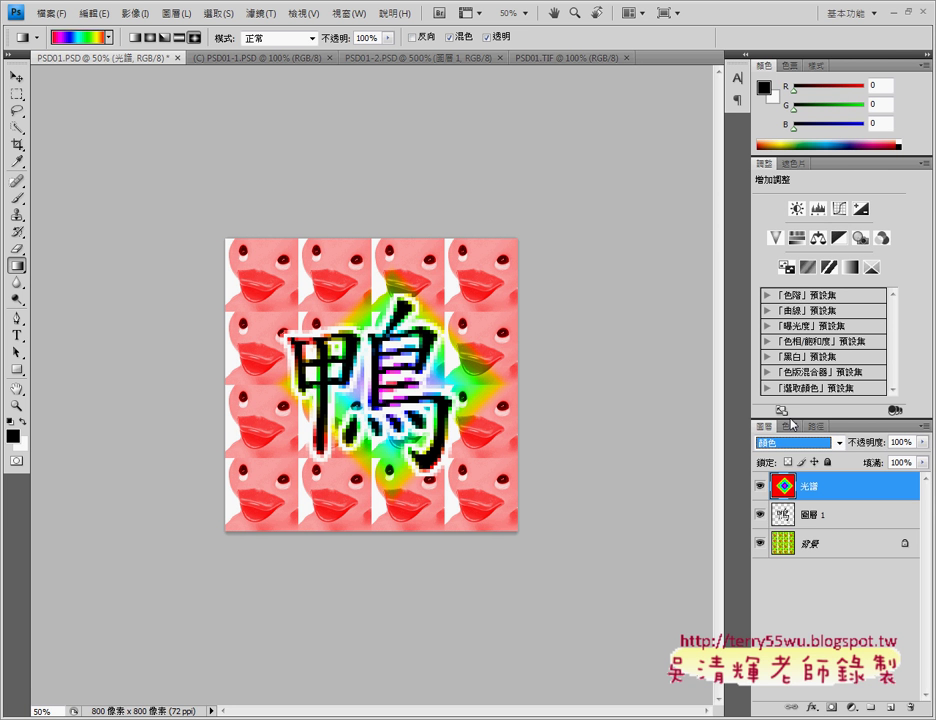
click(806, 442)
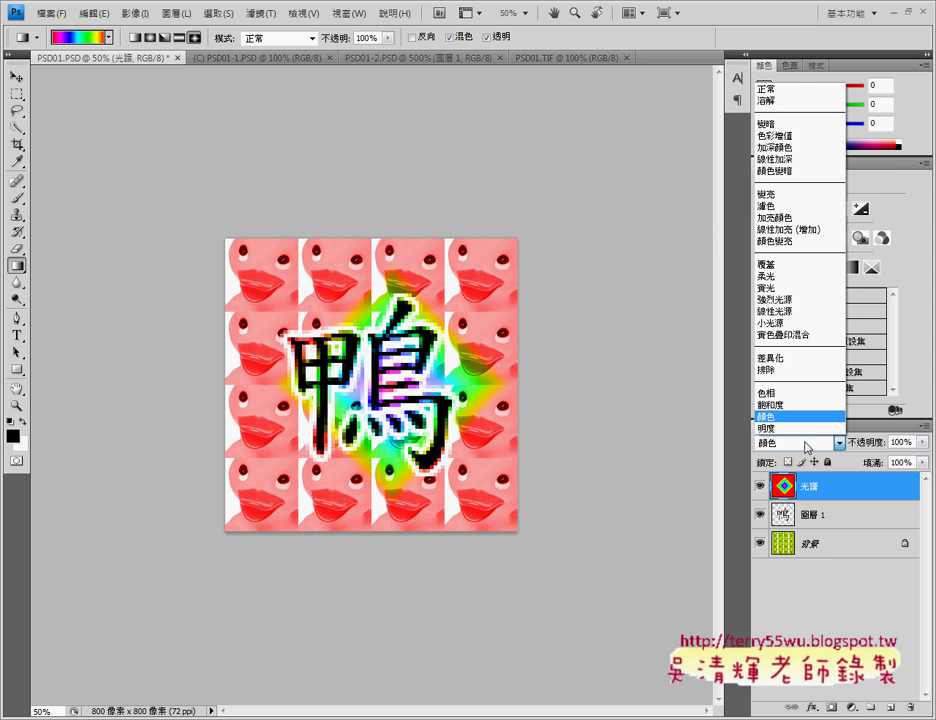
click(803, 393)
click(815, 446)
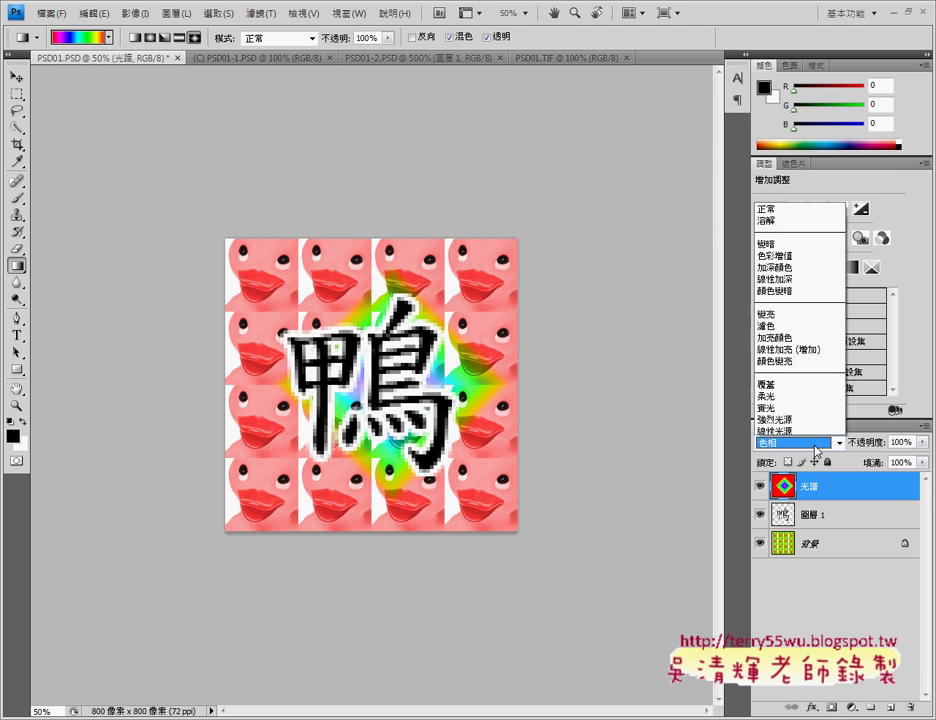
click(805, 408)
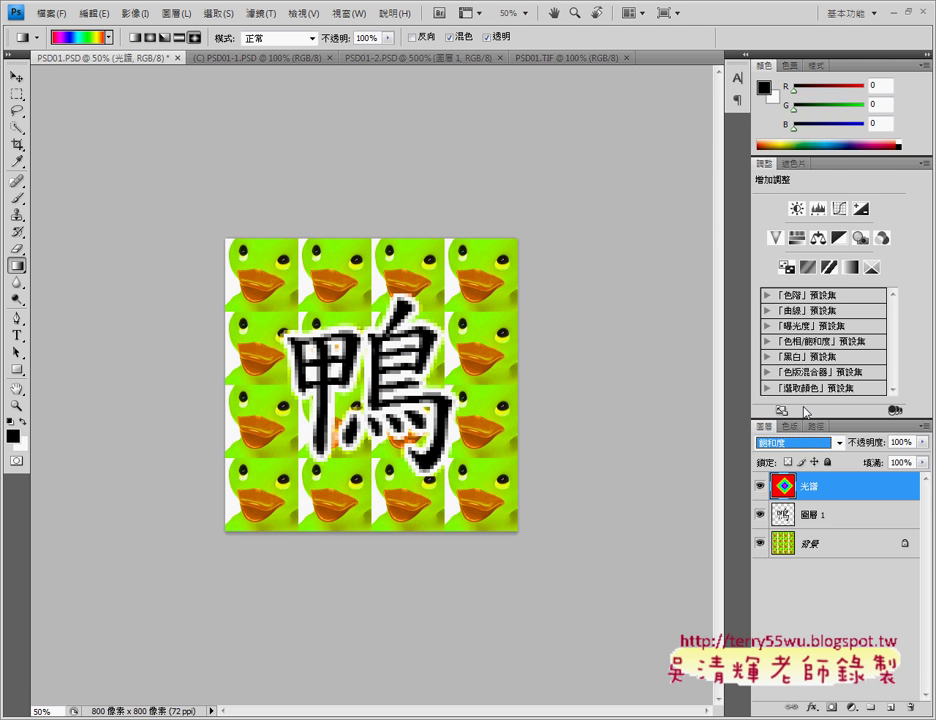
click(805, 446)
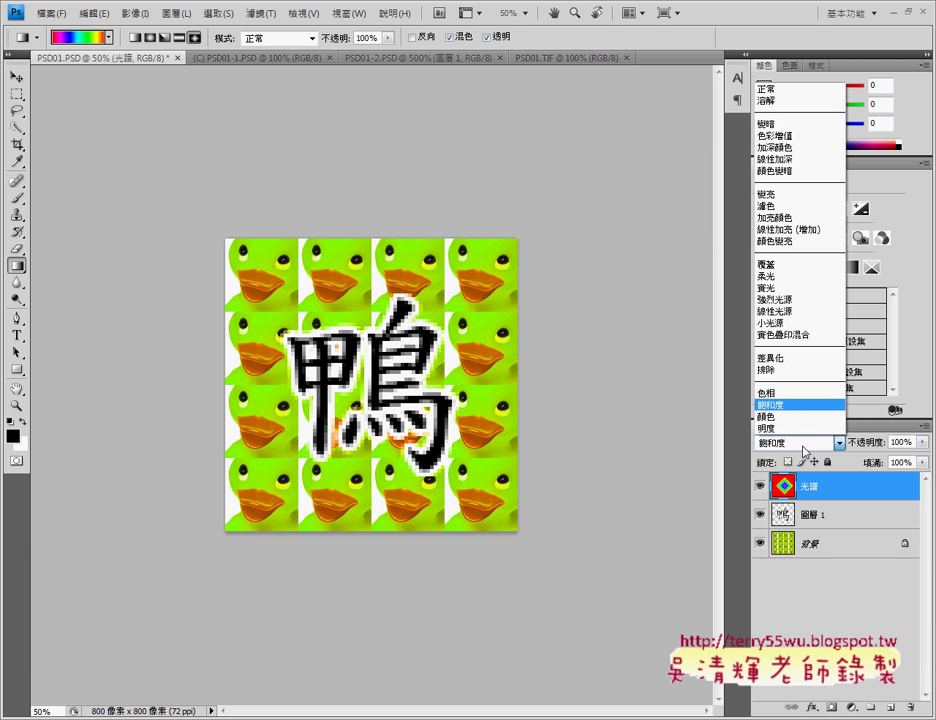
click(800, 429)
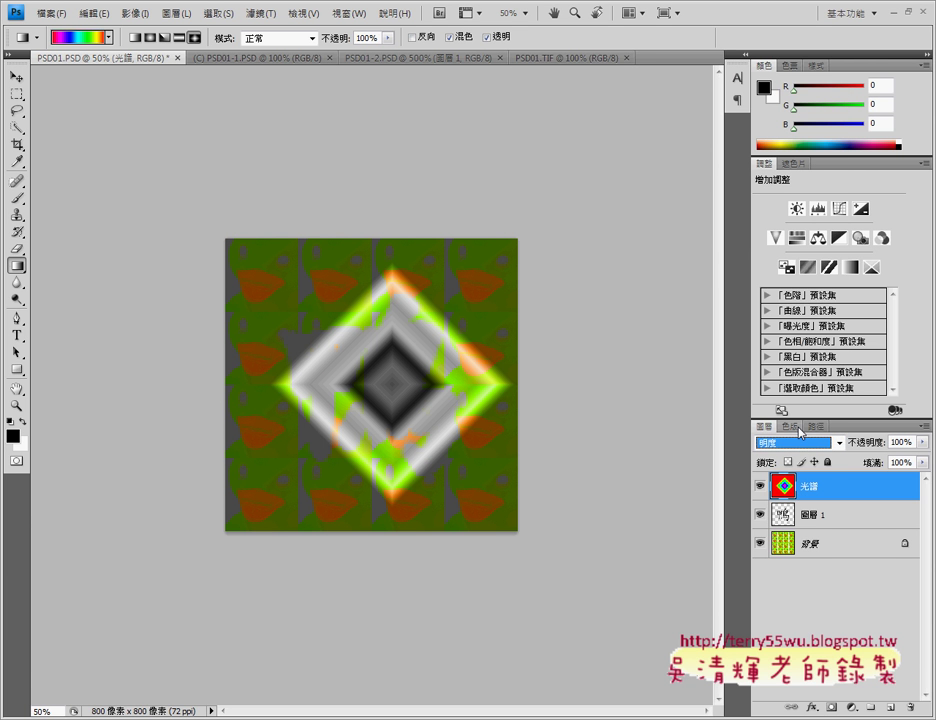
click(806, 443)
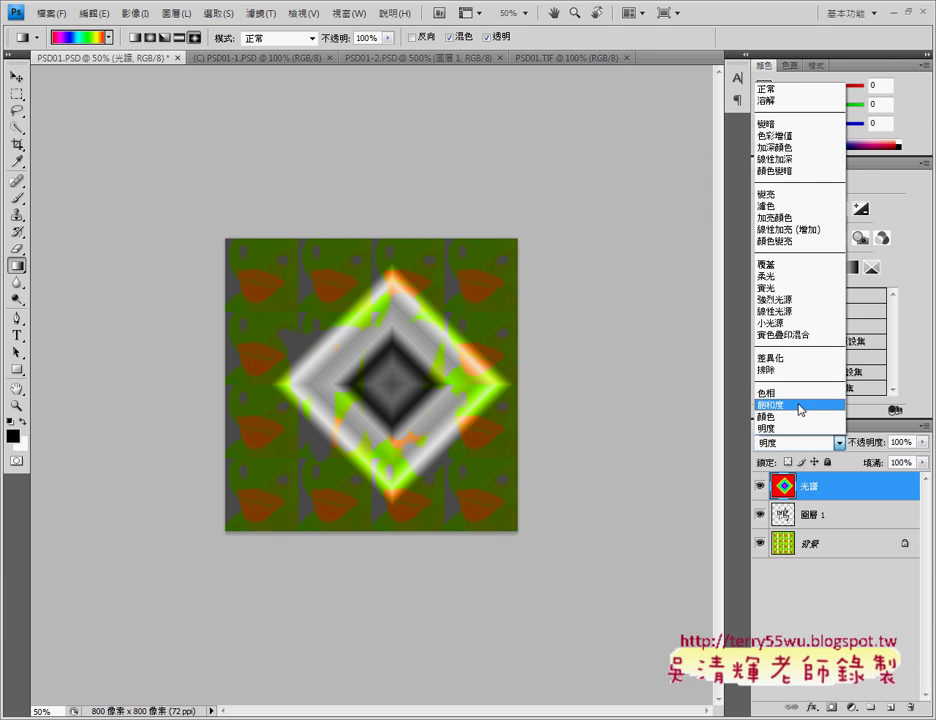
click(799, 417)
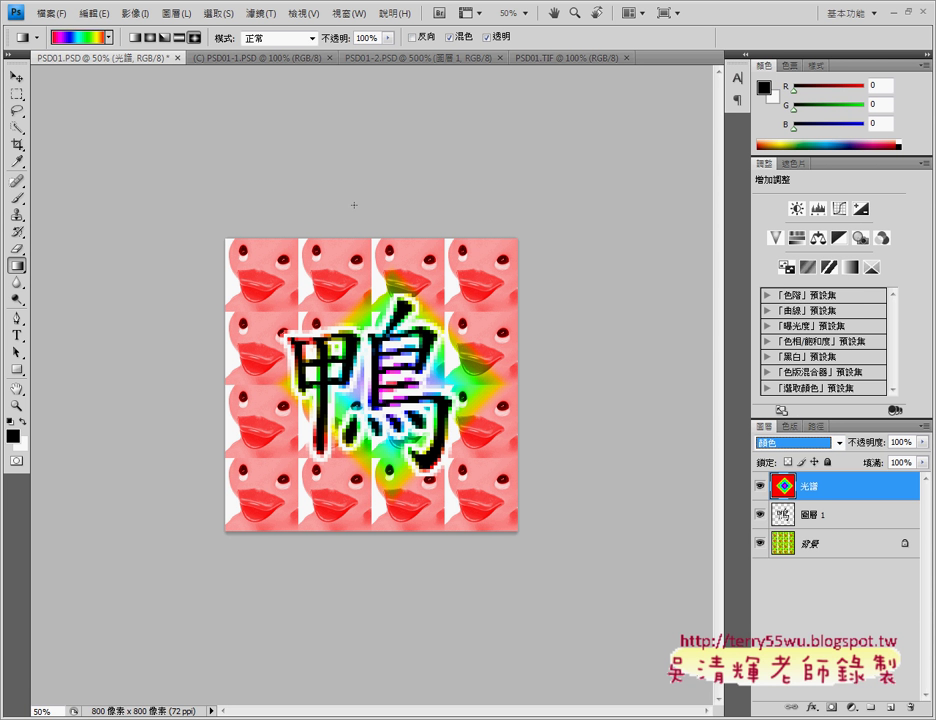
click(556, 58)
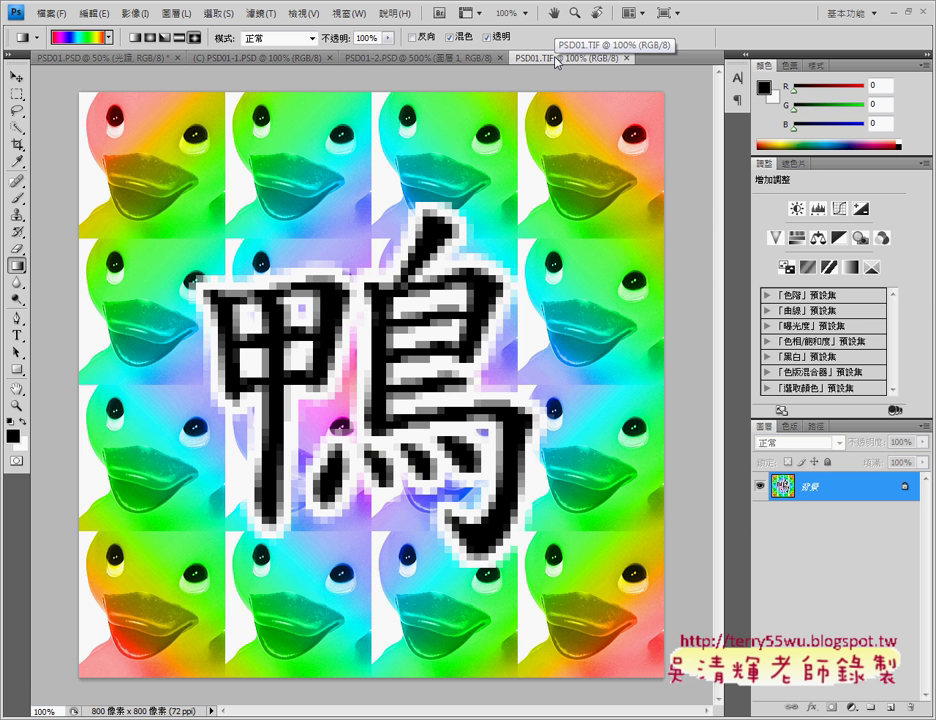
- Compare PSD01.PSD against PSD01.TIF, then reselect 圖層 1 and the 光譜 layer
click(110, 59)
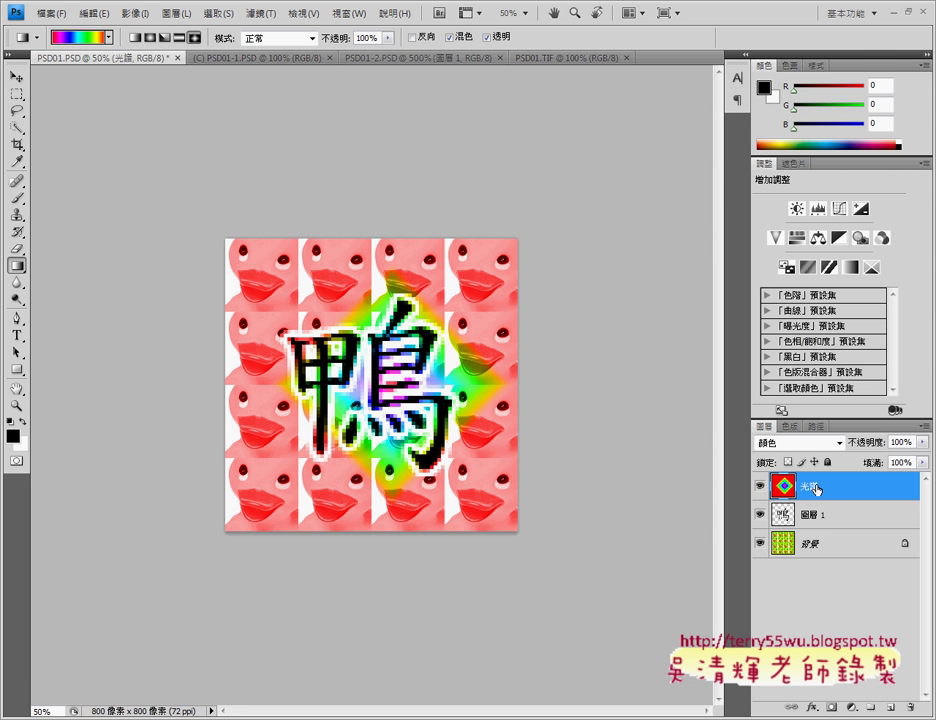
click(557, 63)
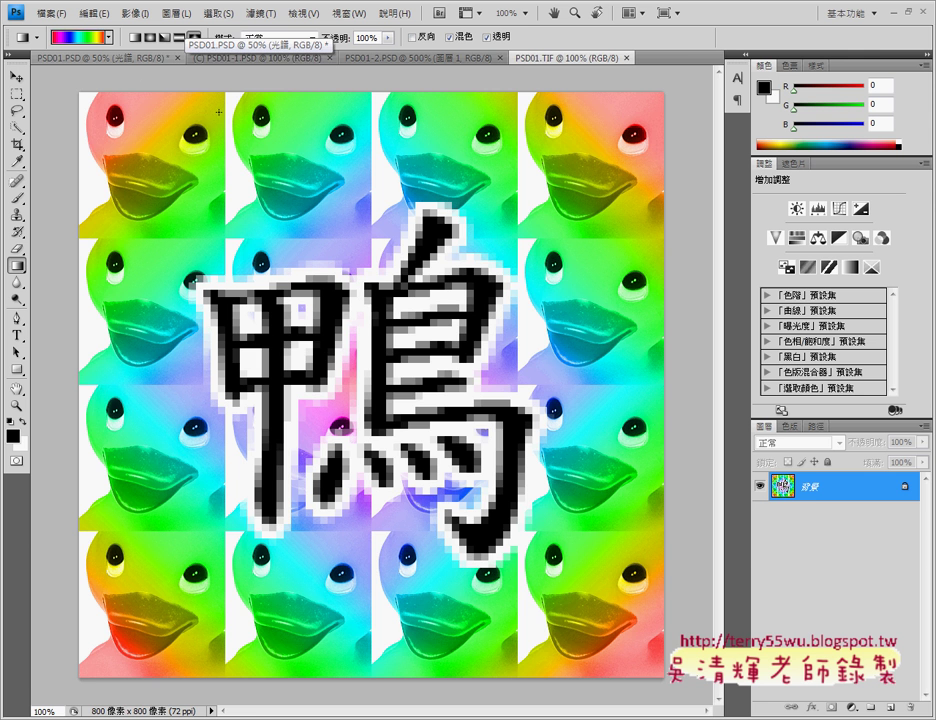
click(117, 59)
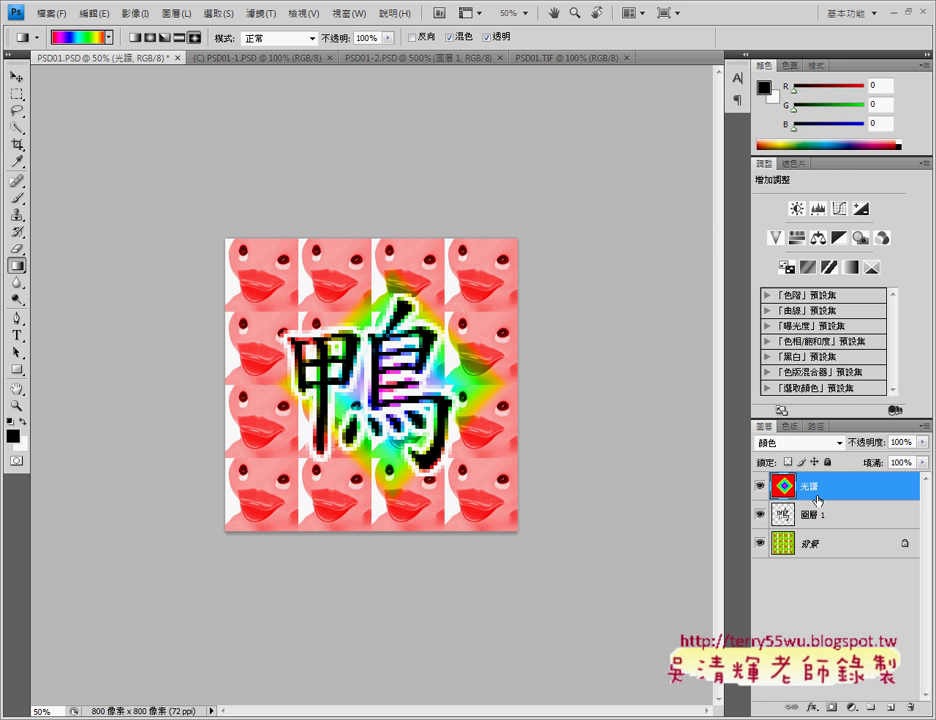
click(820, 519)
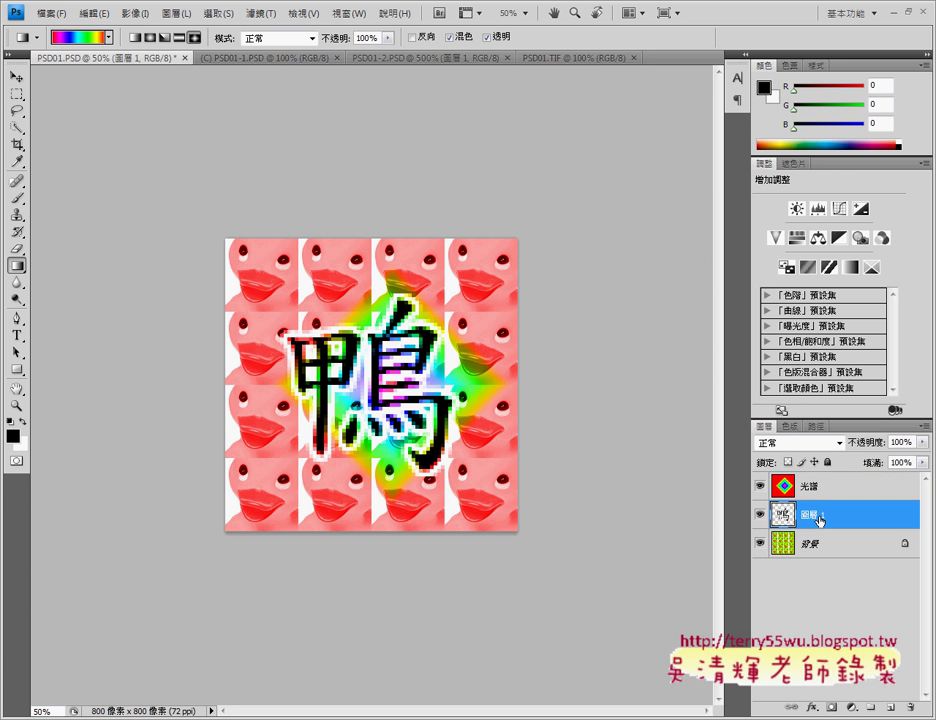
click(823, 489)
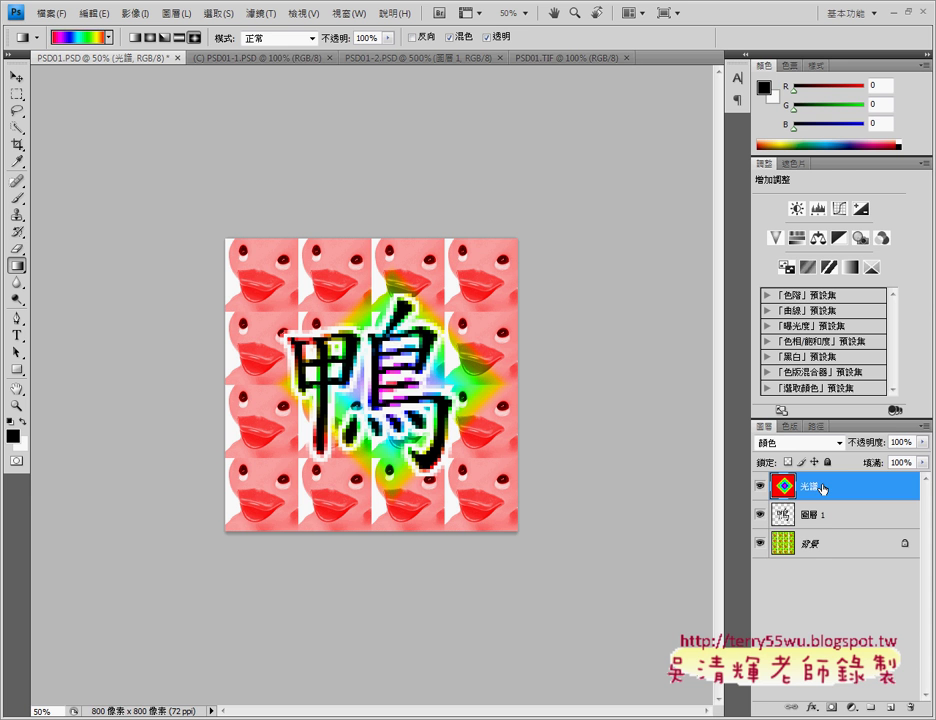
- Restack 圖層 1 above the 光譜 layer and check the result against PSD01.TIF
click(830, 520)
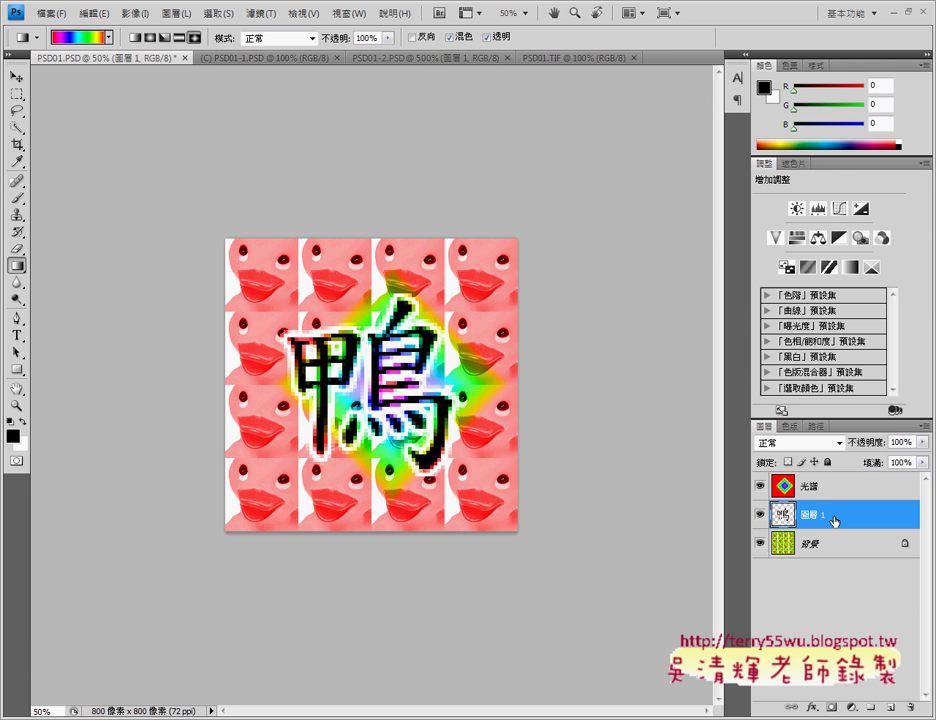
drag(834, 520, 834, 478)
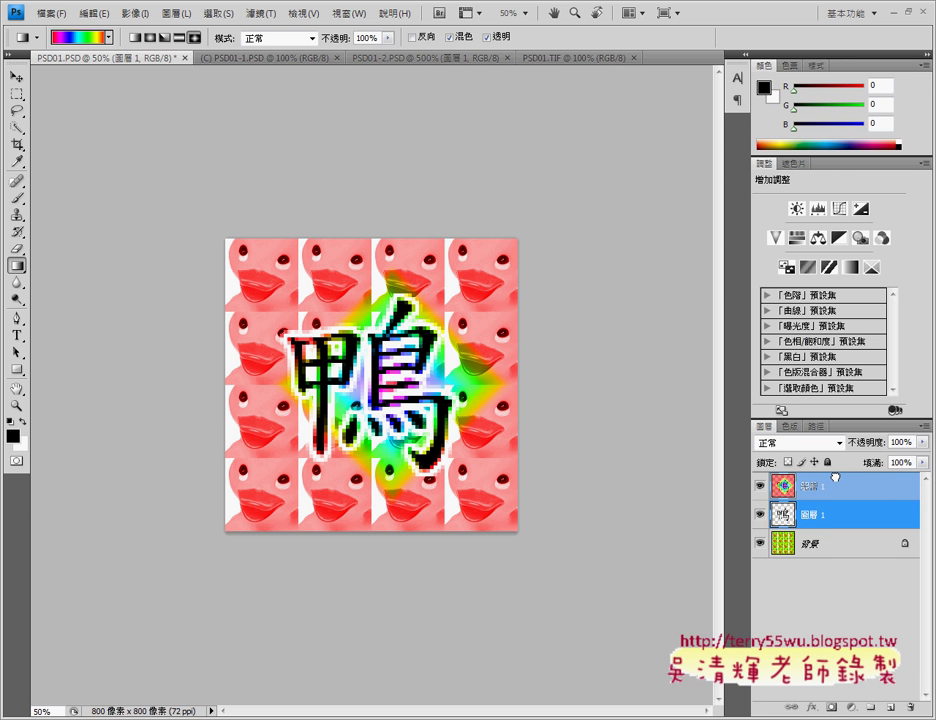
drag(834, 478, 835, 481)
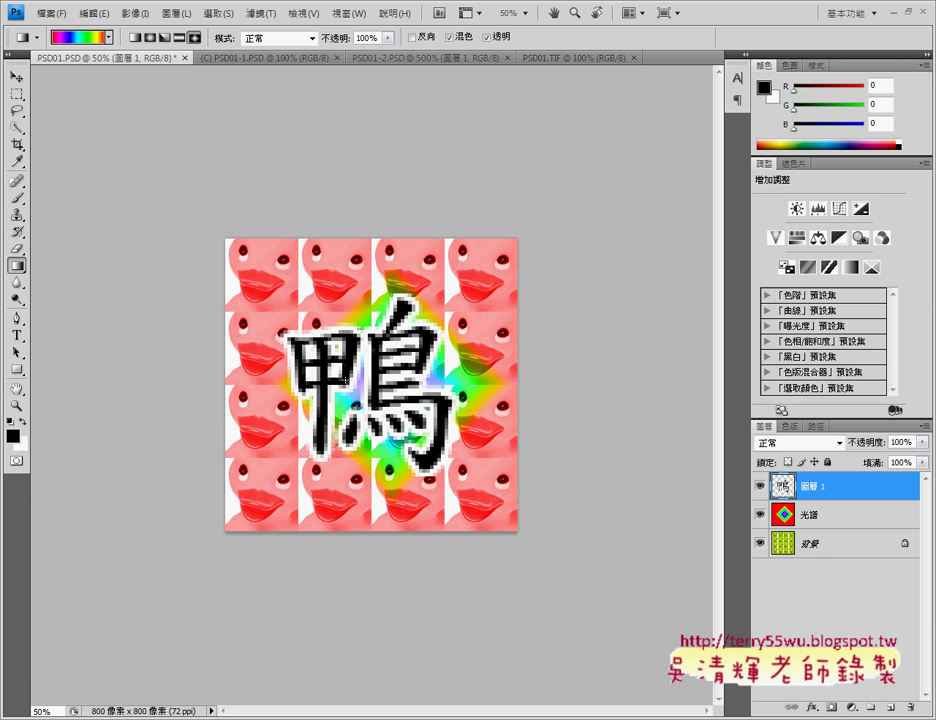
drag(912, 486, 857, 527)
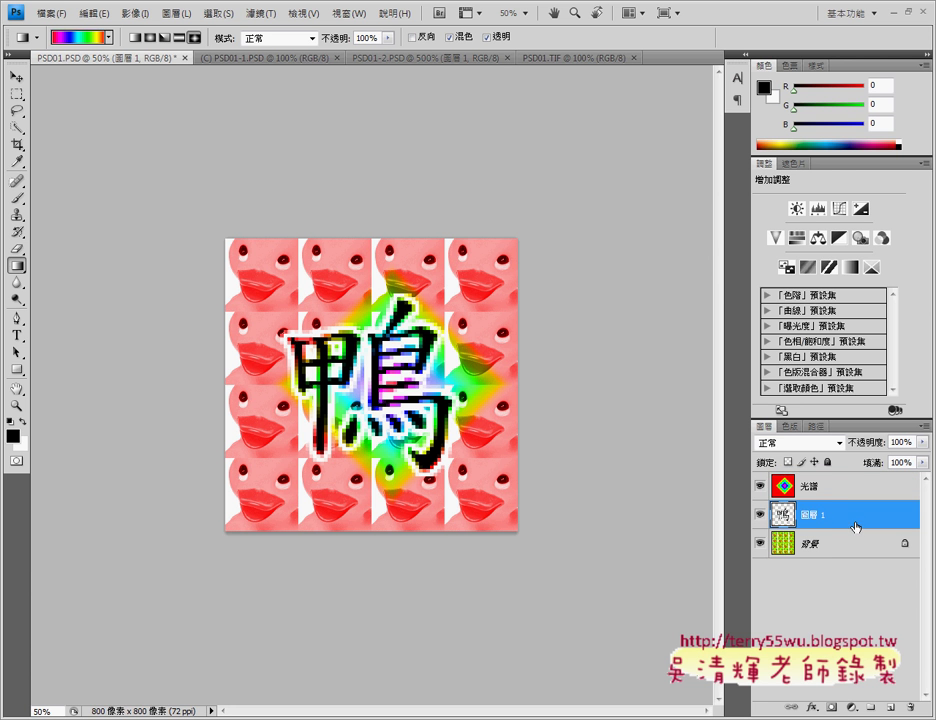
drag(857, 527, 902, 489)
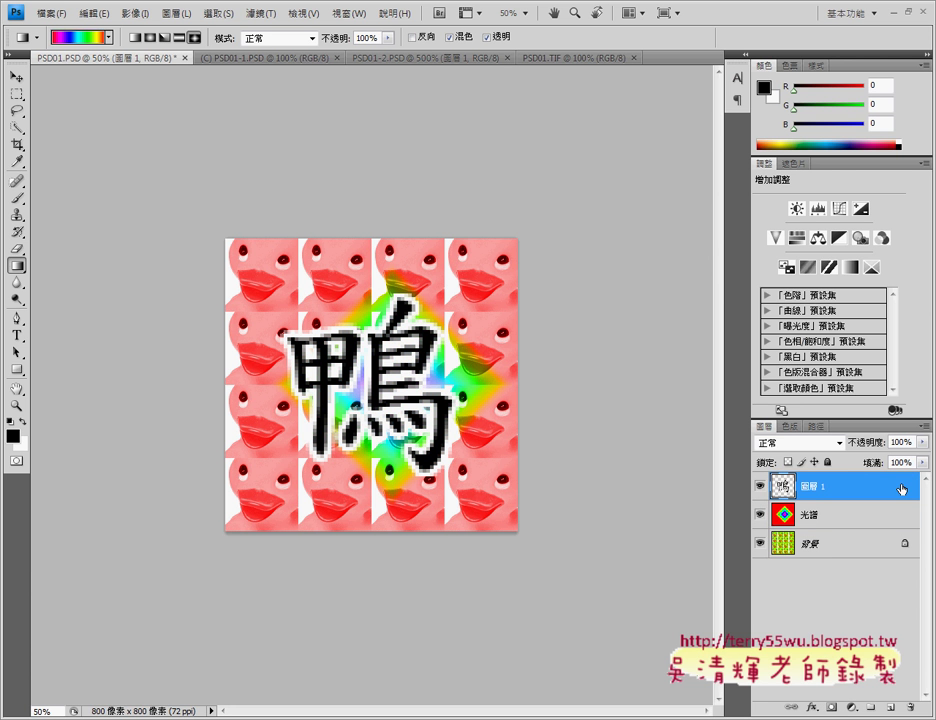
click(826, 516)
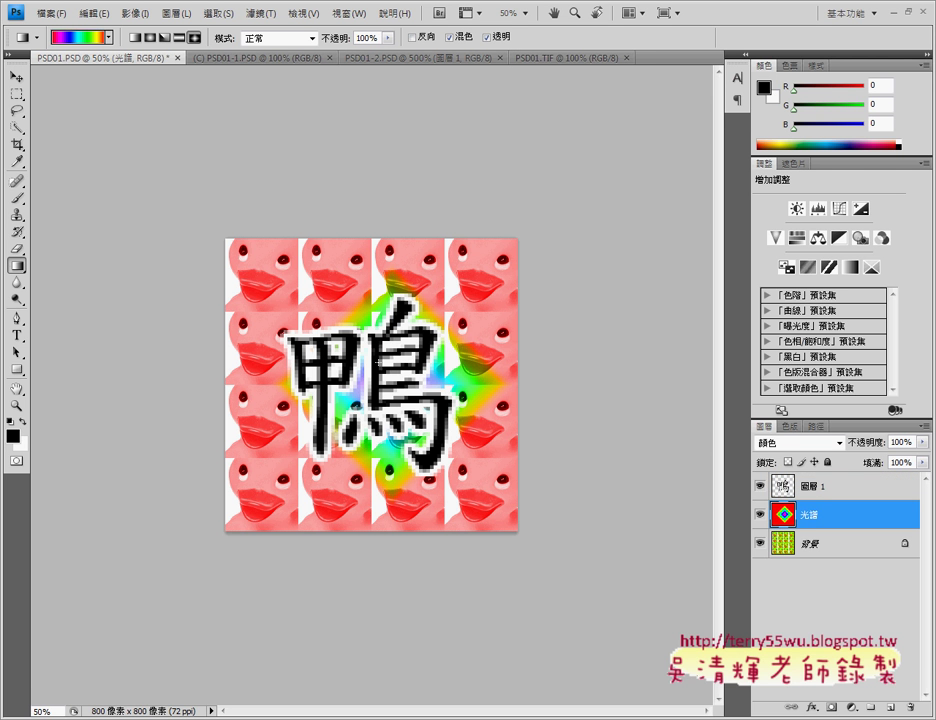
click(547, 59)
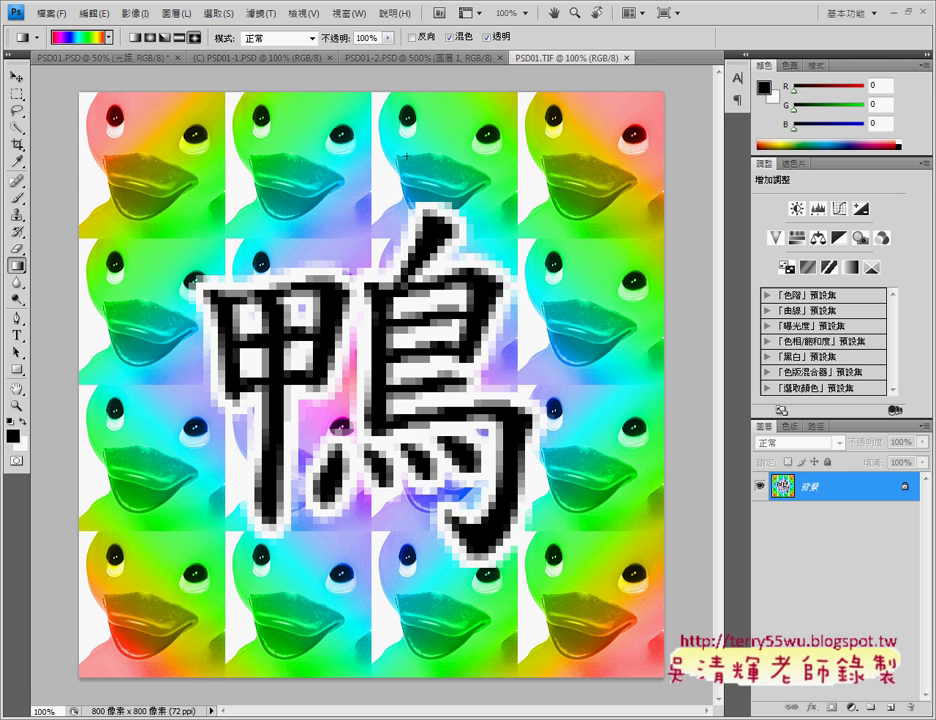
click(111, 59)
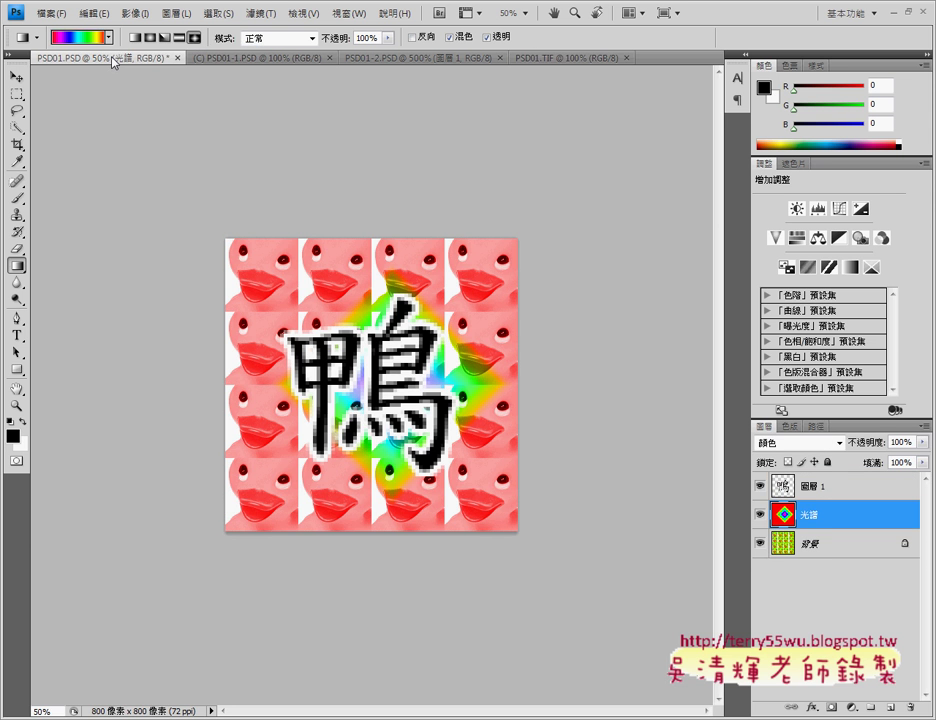